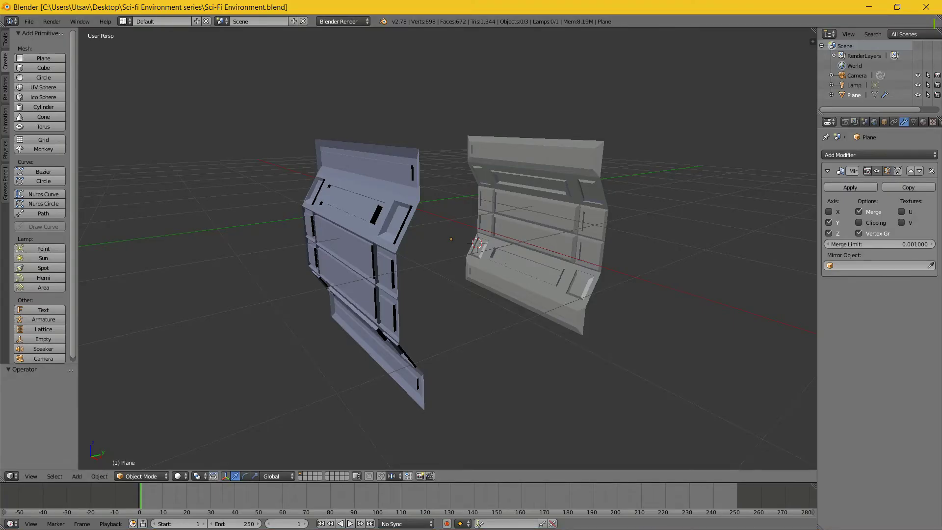
- Select the existing sci-fi wall panel object and delete it from the scene
{"action": "key", "text": "shift+f"}
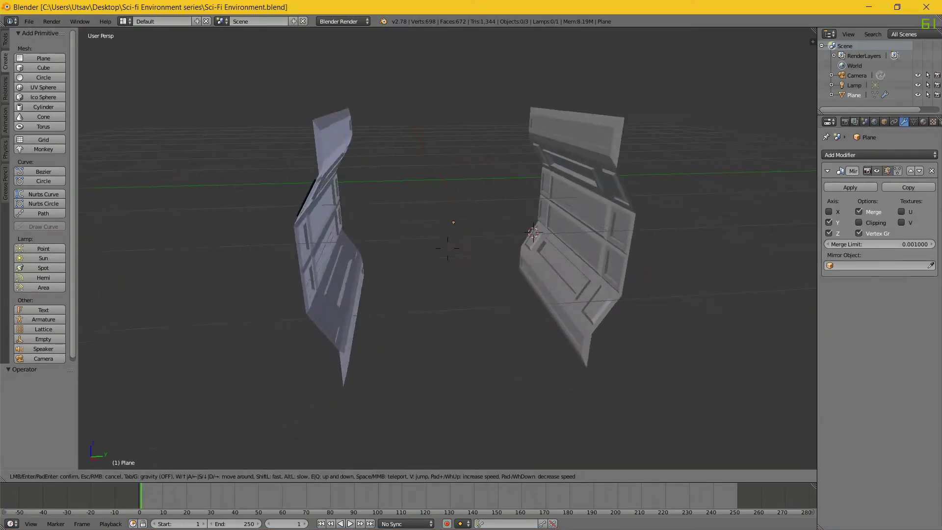
{"action": "key", "text": "d"}
{"action": "key", "text": "w"}
{"action": "key", "text": "s"}
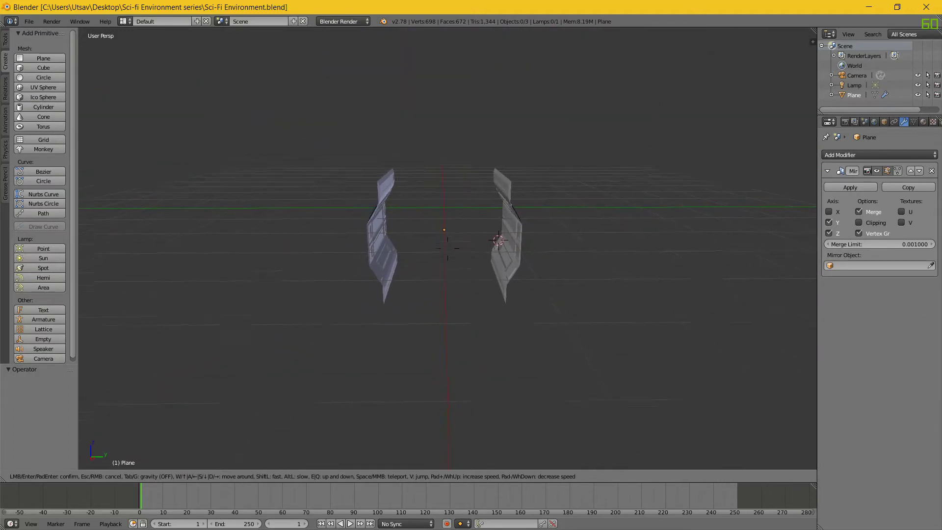
{"action": "key", "text": "w"}
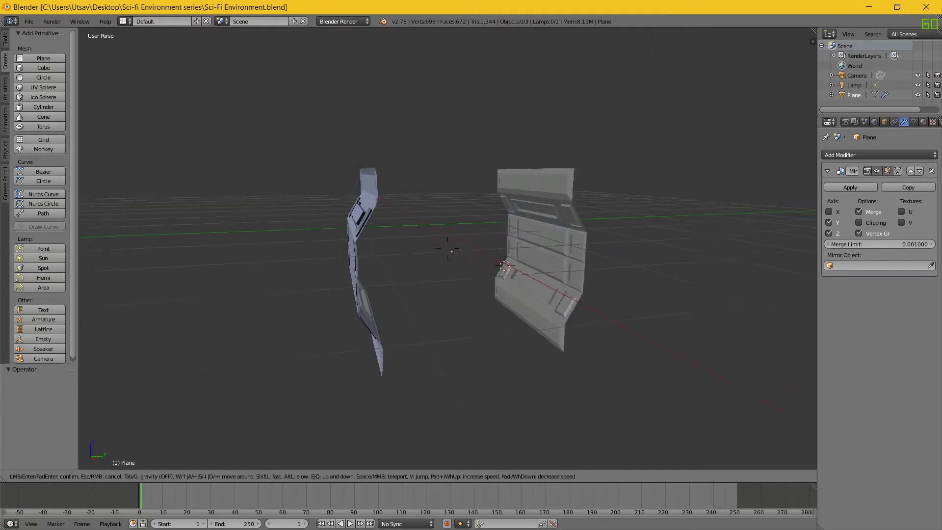
{"action": "left_click", "coordinate": [448, 249]}
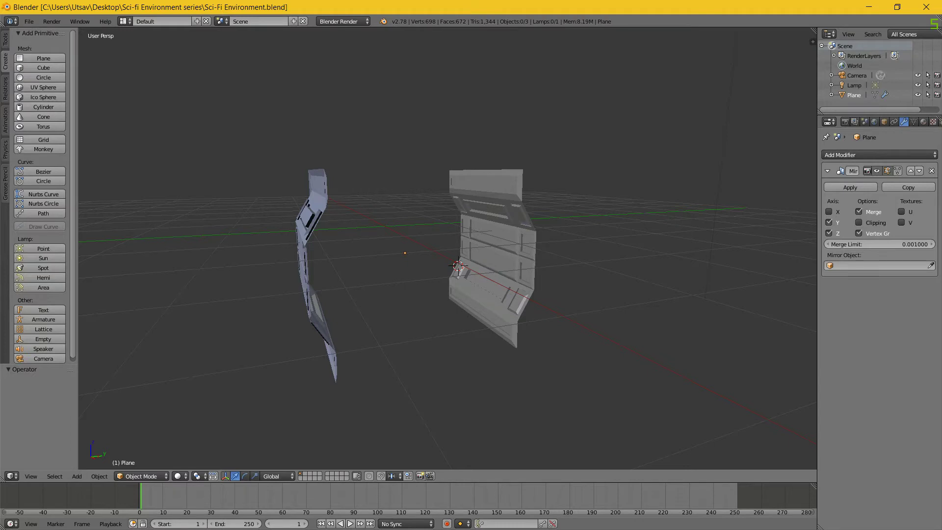
{"action": "key", "text": "b"}
{"action": "left_click_drag", "start_coordinate": [254, 124], "coordinate": [554, 373]}
{"action": "key", "text": "b"}
{"action": "key", "text": "Escape"}
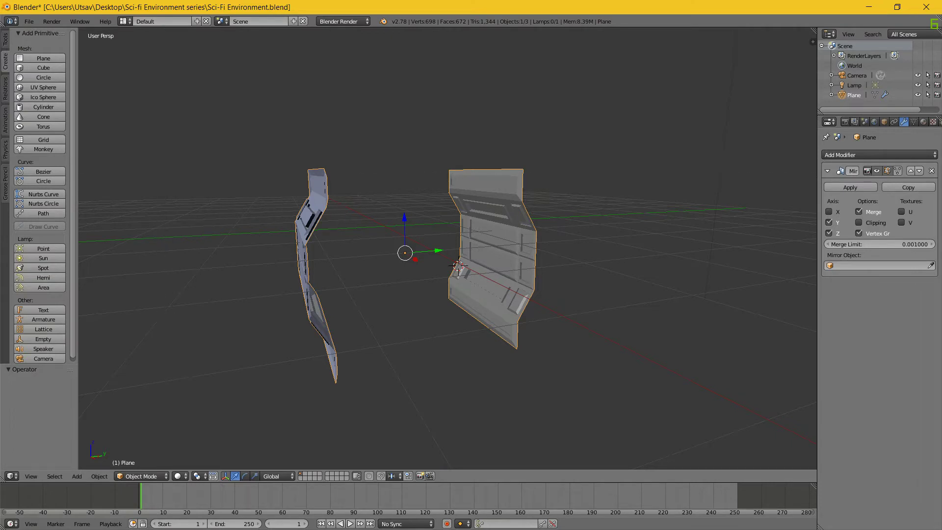
{"action": "key", "text": "x"}
{"action": "left_click", "coordinate": [206, 123]}
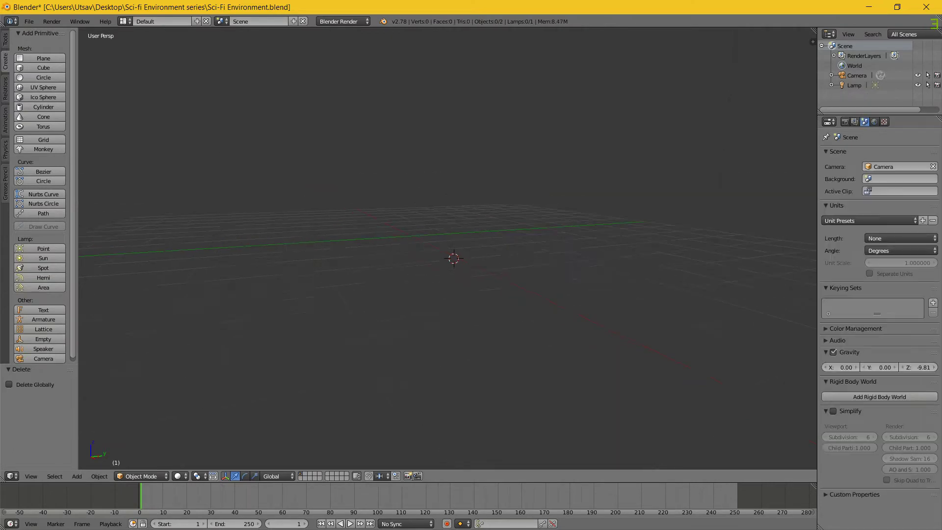
- Add a cube at the 3D cursor, enter Edit Mode on it and select only its top face
{"action": "mouse_move", "coordinate": [392, 245]}
{"action": "middle_mouse_down"}
{"action": "mouse_move", "coordinate": [471, 282]}
{"action": "mouse_move", "coordinate": [554, 269]}
{"action": "mouse_move", "coordinate": [613, 216]}
{"action": "mouse_move", "coordinate": [407, 251]}
{"action": "middle_mouse_up"}
{"action": "middle_click_drag", "start_coordinate": [211, 319], "coordinate": [211, 343]}
{"action": "key", "text": "shift+a"}
{"action": "mouse_move", "coordinate": [393, 283]}
{"action": "left_click", "coordinate": [453, 293]}
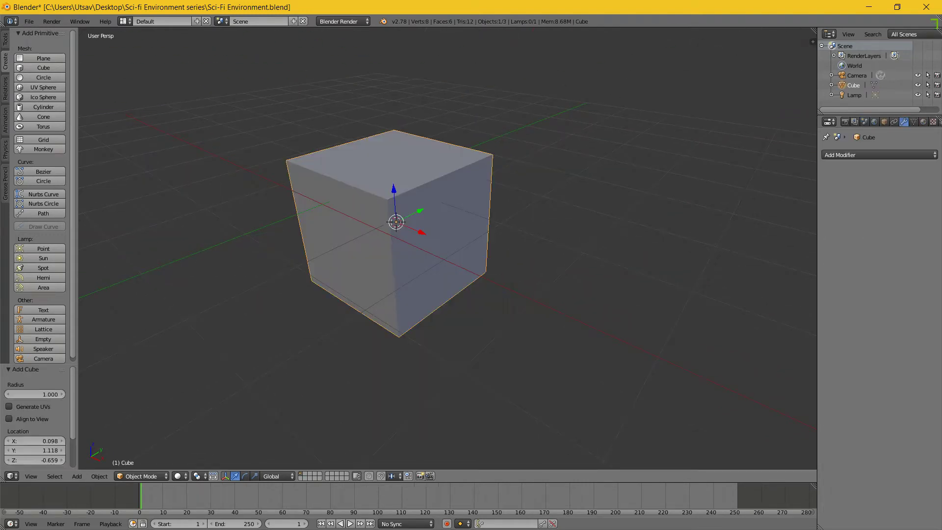
{"action": "key", "text": "Tab"}
{"action": "key", "text": "g"}
{"action": "key", "text": "Escape"}
{"action": "key", "text": "Tab"}
{"action": "key", "text": "Tab"}
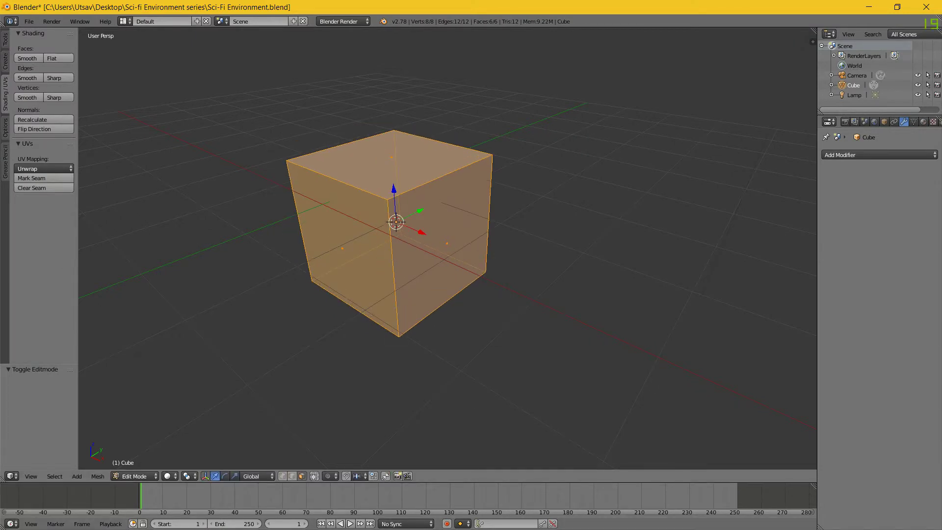
{"action": "right_click", "coordinate": [391, 158]}
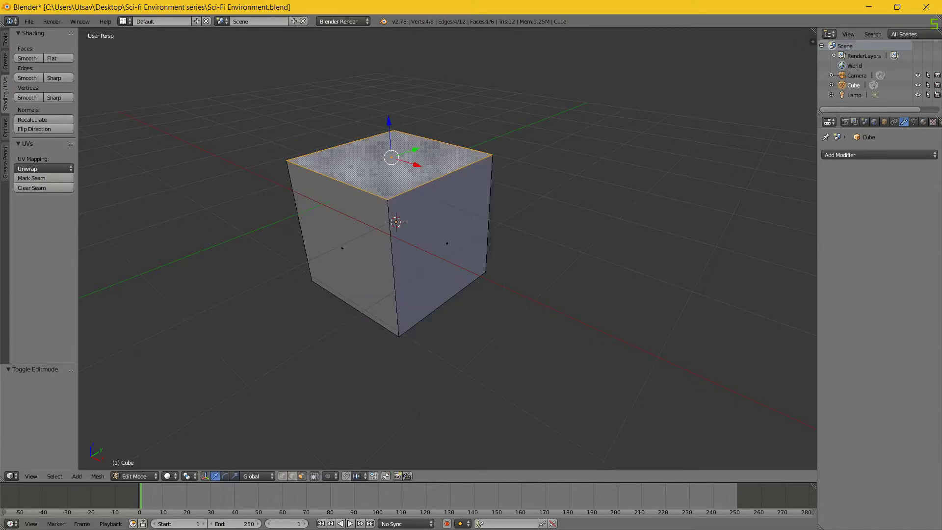
{"action": "key", "text": "e"}
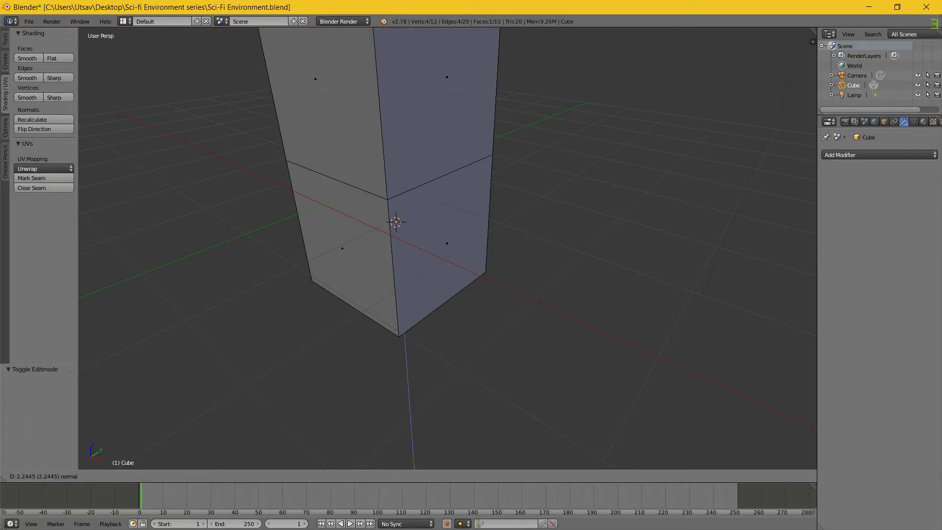
{"action": "key", "text": "Escape"}
{"action": "key", "text": "ctrl+z"}
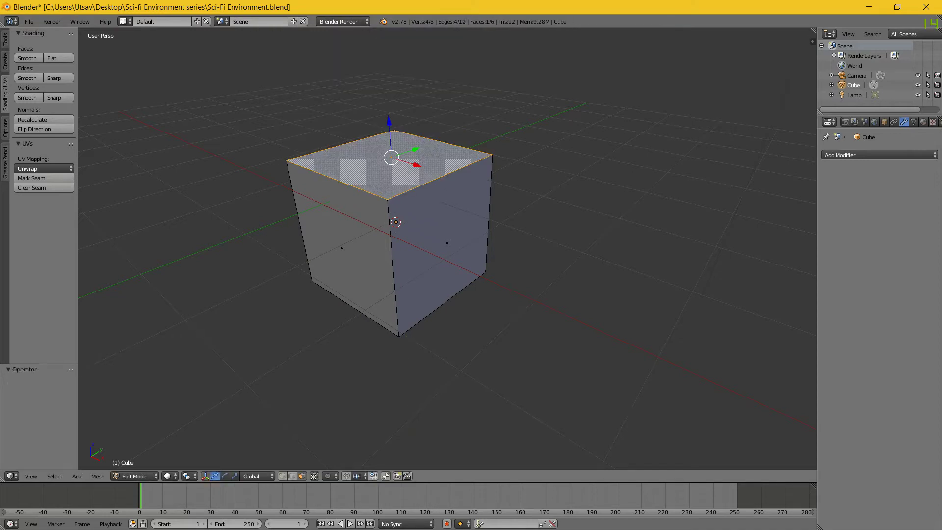
{"action": "key", "text": "g"}
{"action": "key", "text": "z"}
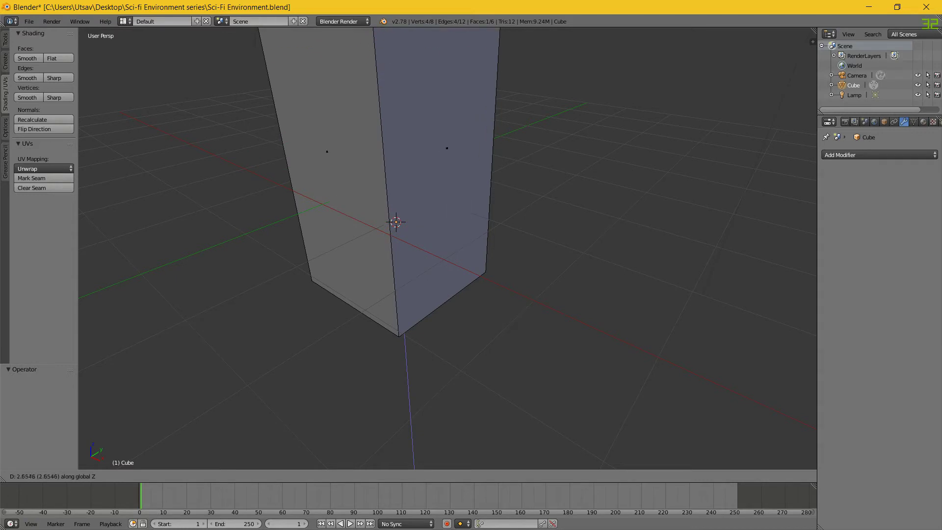
{"action": "key", "text": "Escape"}
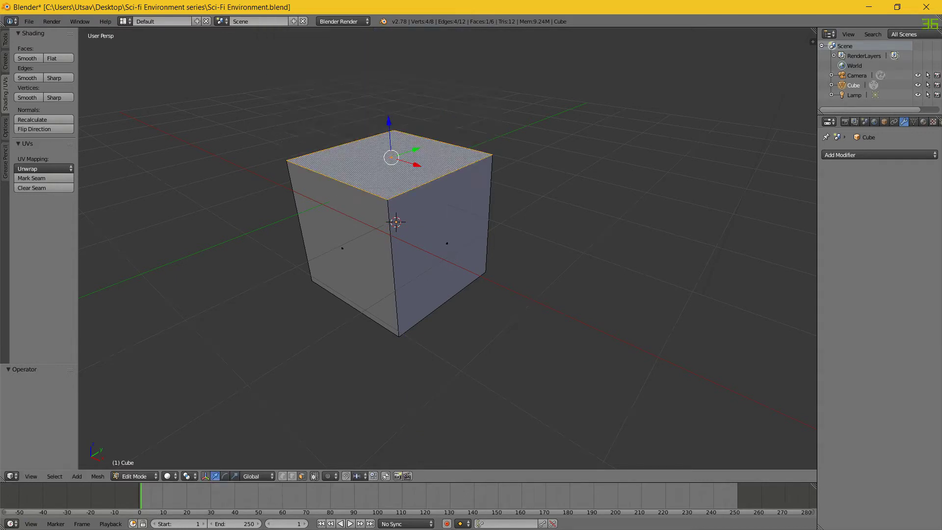
- Scale the cube's top face to about 0.41 and lower it about 1.03 units along Z to form a tapered base
{"action": "key", "text": "s"}
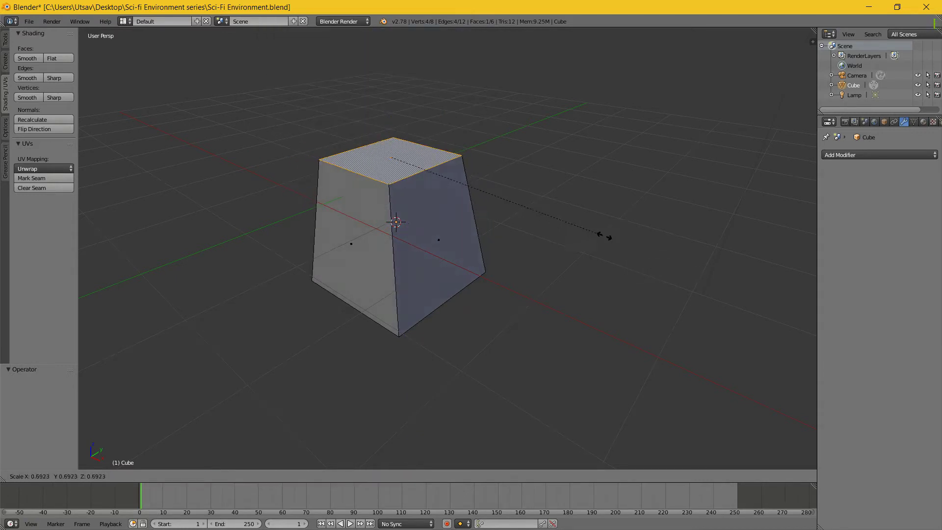
{"action": "key", "text": "Return"}
{"action": "key", "text": "g"}
{"action": "key", "text": "z"}
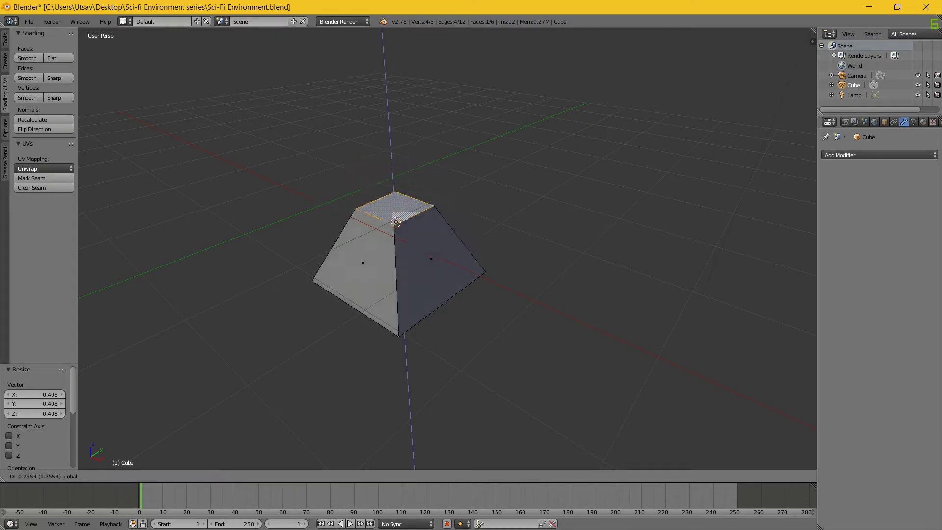
{"action": "key", "text": "Return"}
- Extrude the narrowed top face upward about 3.31 units to form the pillar's shaft
{"action": "key", "text": "e"}
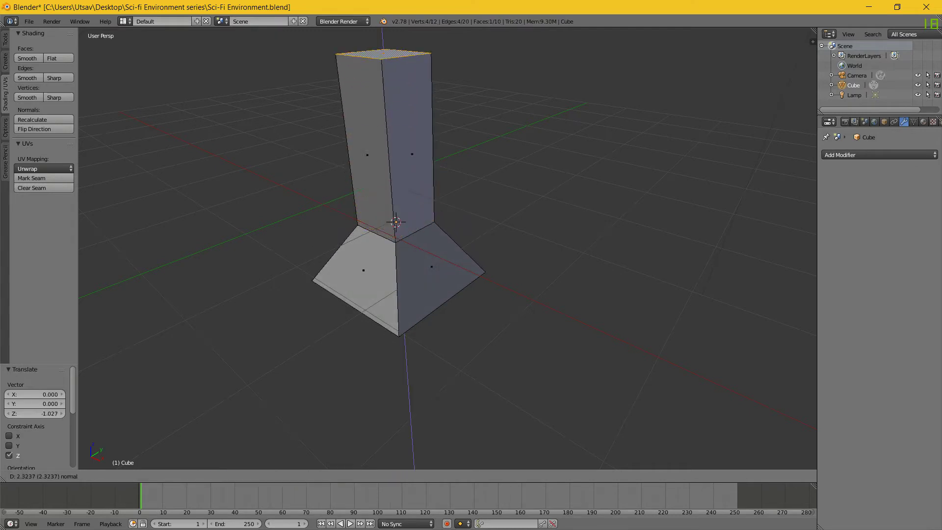
{"action": "key", "text": "Return"}
{"action": "scroll", "coordinate": [441, 246], "scroll_direction": "down", "scroll_amount": 2}
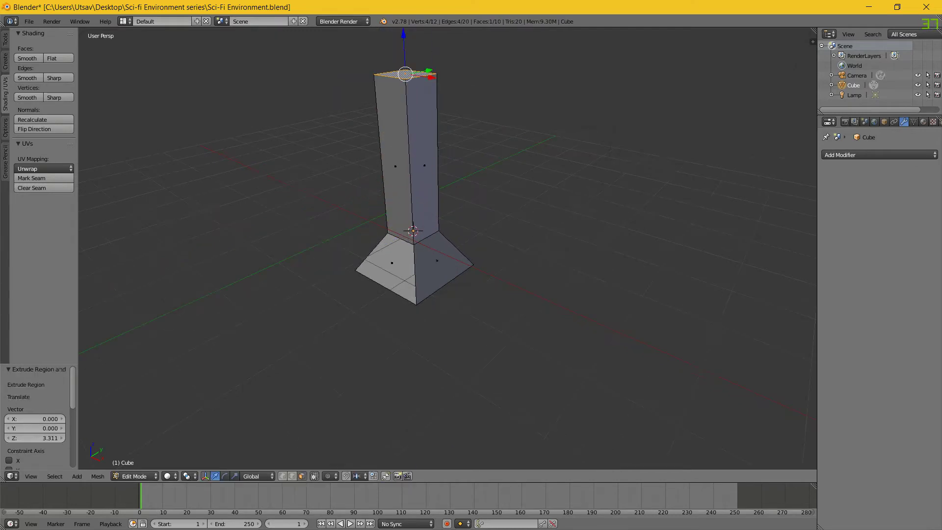
- Extrude the shaft's top face up about 0.56 units and scale it to about 1.85 to form a flared cap
{"action": "key", "text": "e"}
{"action": "key", "text": "Return"}
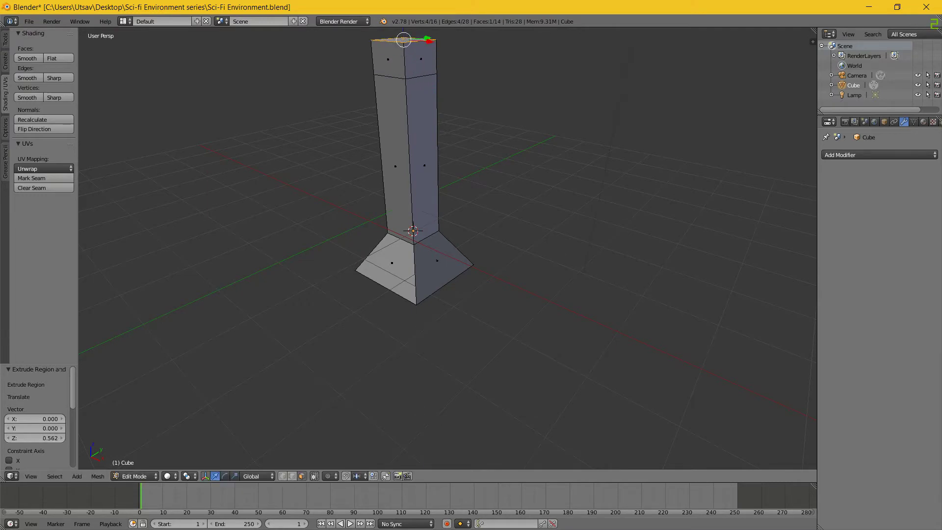
{"action": "key", "text": "s"}
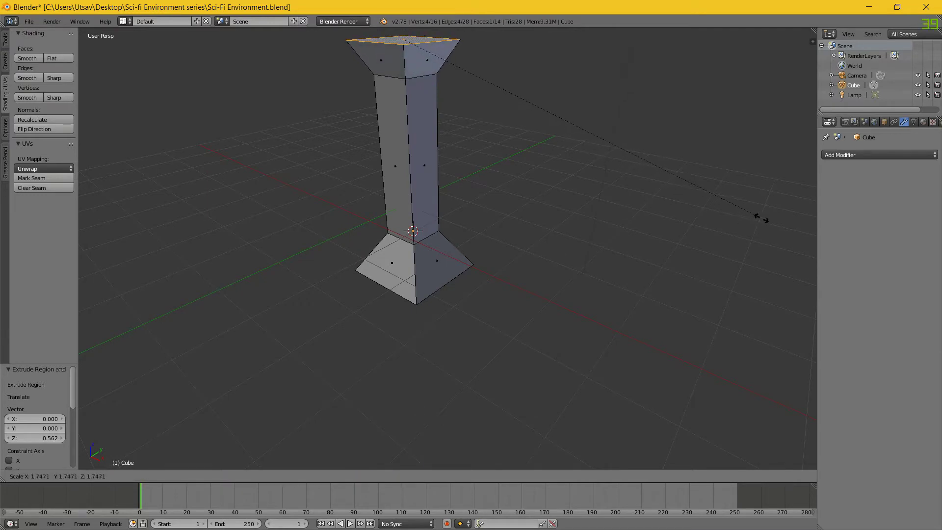
{"action": "left_click", "coordinate": [782, 237]}
- Add a centred horizontal loop cut around the middle of the shaft and clear the selection
{"action": "middle_click_drag", "start_coordinate": [781, 237], "coordinate": [854, 215]}
{"action": "key", "text": "k"}
{"action": "middle_click_drag", "start_coordinate": [490, 235], "coordinate": [653, 245]}
{"action": "key", "text": "Escape"}
{"action": "key", "text": "ctrl+r"}
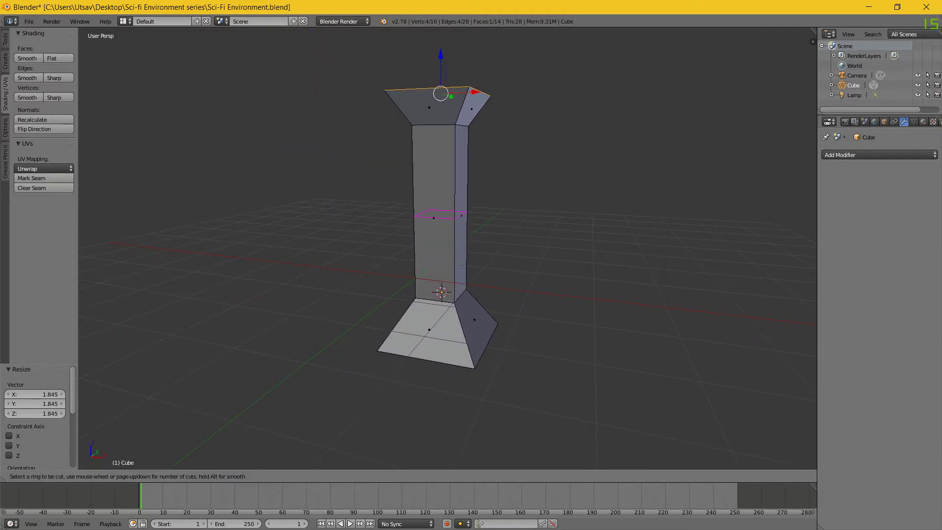
{"action": "left_click", "coordinate": [456, 217]}
{"action": "right_click", "coordinate": [456, 216]}
{"action": "key", "text": "a"}
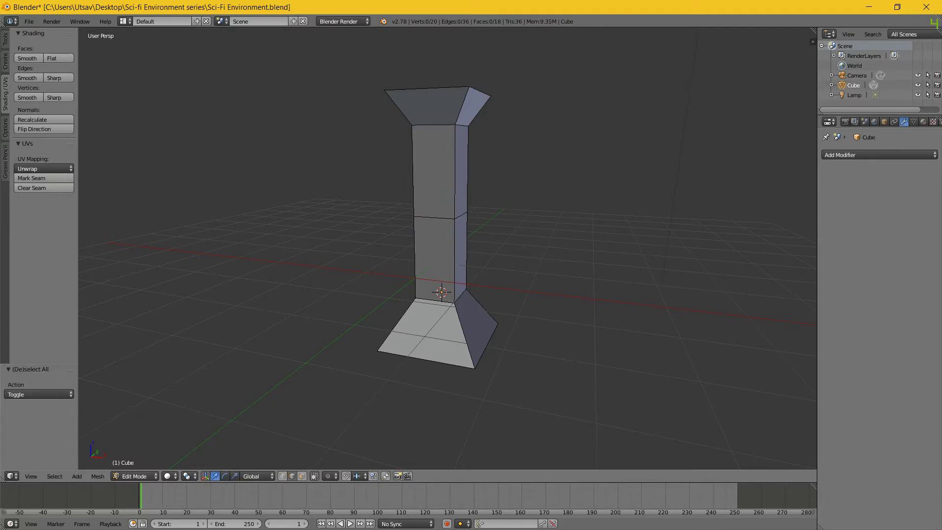
- Switch to wireframe, select the vertices of the pillar's base below the middle loop and delete them
{"action": "key", "text": "z"}
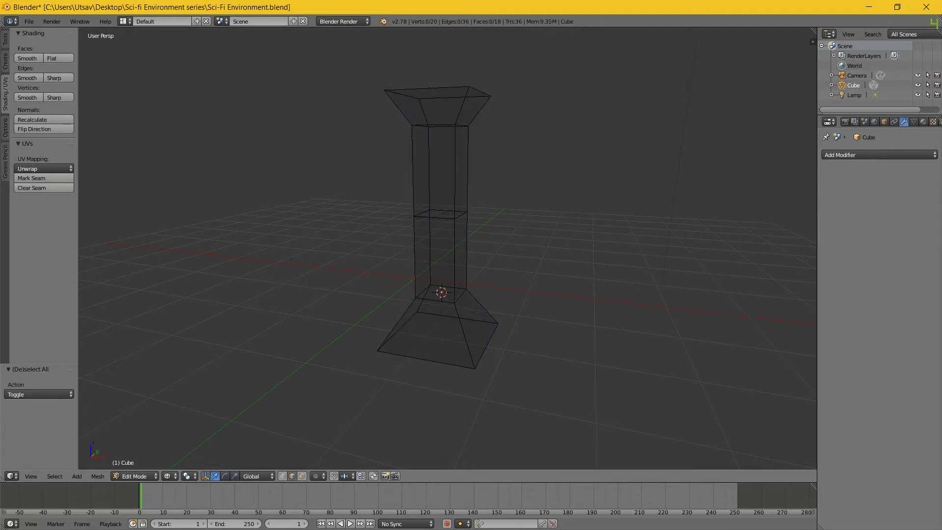
{"action": "key", "text": "b"}
{"action": "left_click_drag", "start_coordinate": [379, 242], "coordinate": [537, 395]}
{"action": "key", "text": "a"}
{"action": "key", "text": "b"}
{"action": "left_click_drag", "start_coordinate": [327, 237], "coordinate": [633, 469]}
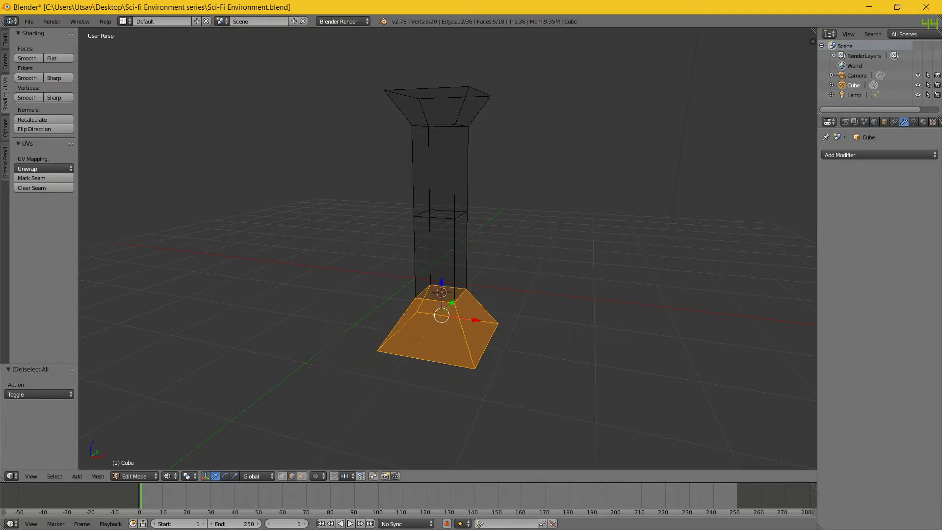
{"action": "key", "text": "x"}
{"action": "left_click", "coordinate": [569, 304]}
- Return to Object Mode with solid shading and select the remaining upper half of the pillar
{"action": "key", "text": "a"}
{"action": "key", "text": "Tab"}
{"action": "key", "text": "a"}
{"action": "key", "text": "z"}
{"action": "key", "text": "a"}
- Apply the half pillar's location, rotation and scale
{"action": "key", "text": "ctrl+a"}
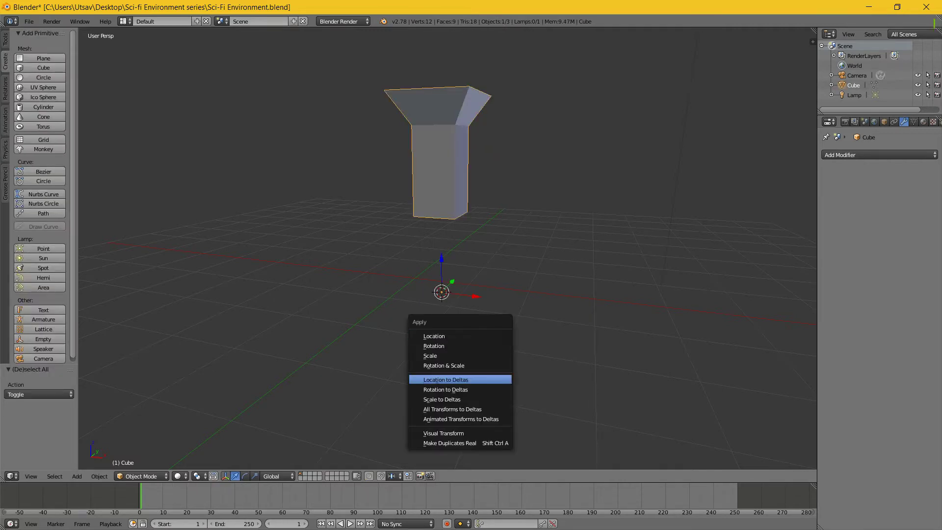
{"action": "left_click", "coordinate": [461, 365]}
{"action": "key", "text": "ctrl+a"}
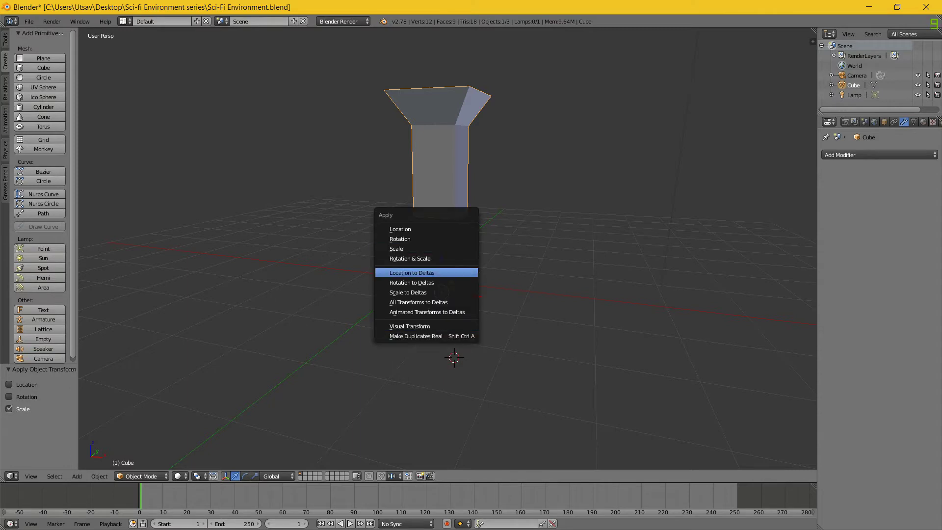
{"action": "left_click", "coordinate": [458, 258]}
{"action": "left_click", "coordinate": [9, 384]}
- Set the half pillar's origin to its geometry
{"action": "middle_click_drag", "start_coordinate": [441, 245], "coordinate": [520, 279]}
{"action": "key", "text": "ctrl+shift+alt+c"}
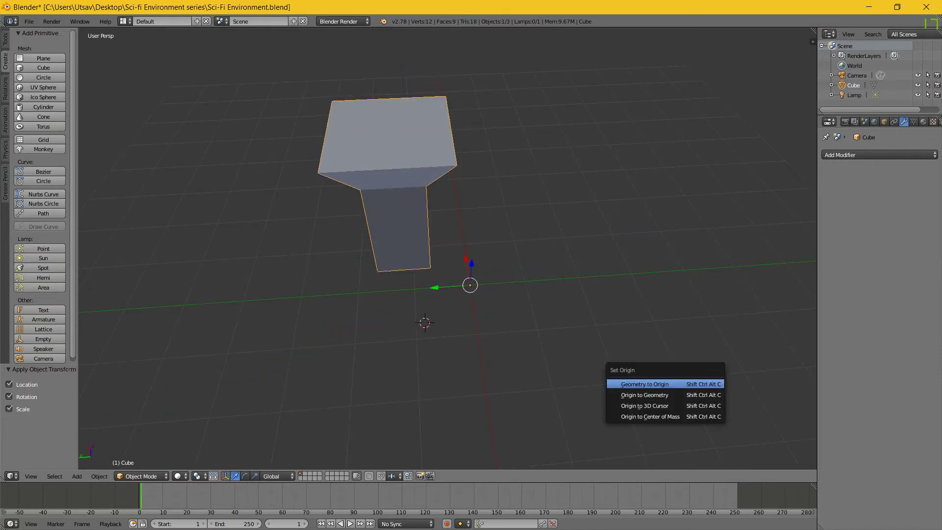
{"action": "left_click", "coordinate": [662, 392]}
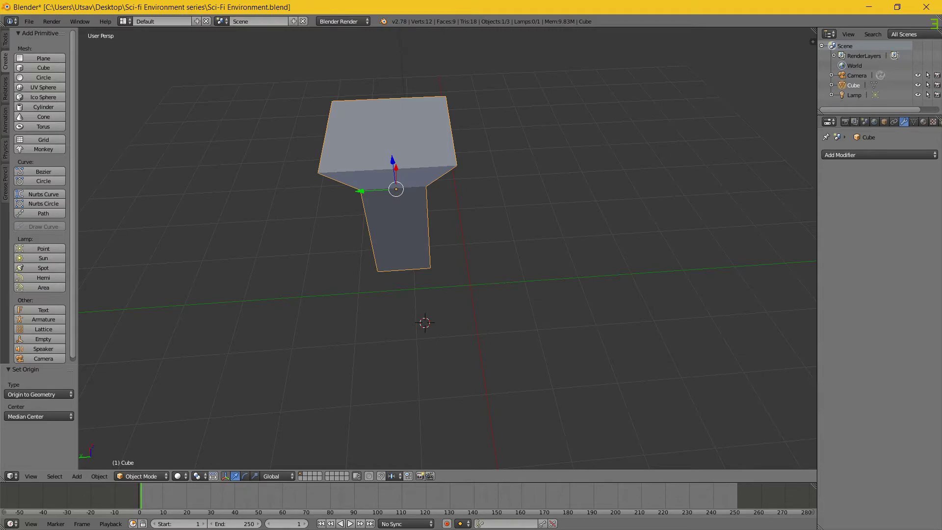
{"action": "scroll", "coordinate": [448, 248], "scroll_direction": "up", "scroll_amount": 3}
{"action": "key", "text": "super+d"}
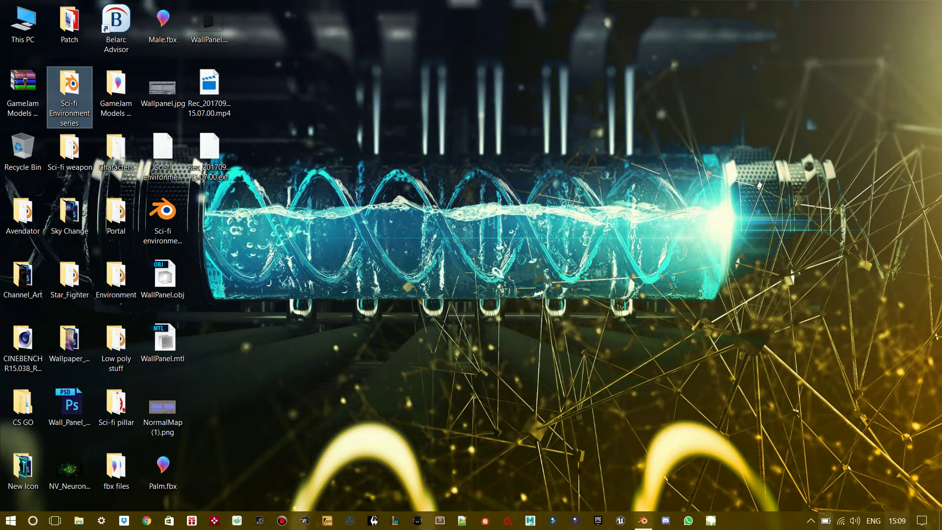
{"action": "left_click", "coordinate": [811, 520]}
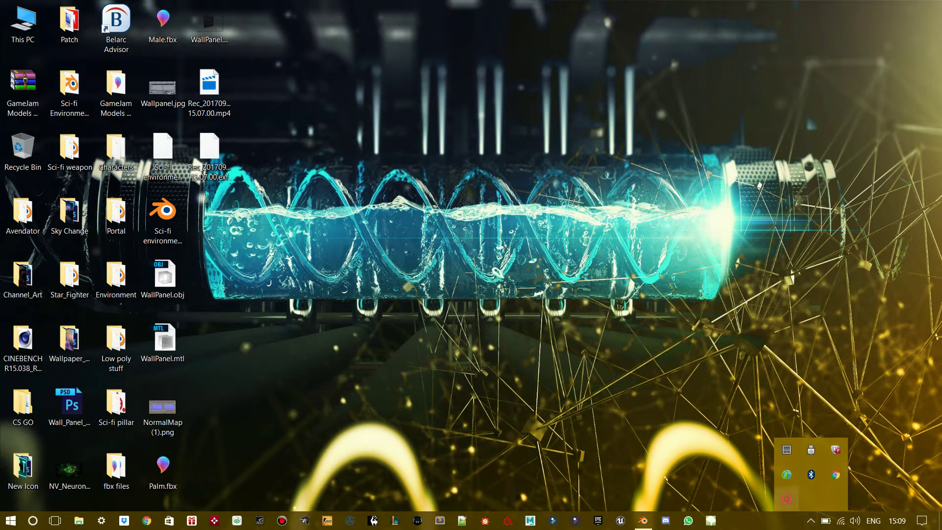
{"action": "left_click", "coordinate": [643, 520]}
{"action": "scroll", "coordinate": [442, 274], "scroll_direction": "down", "scroll_amount": 3}
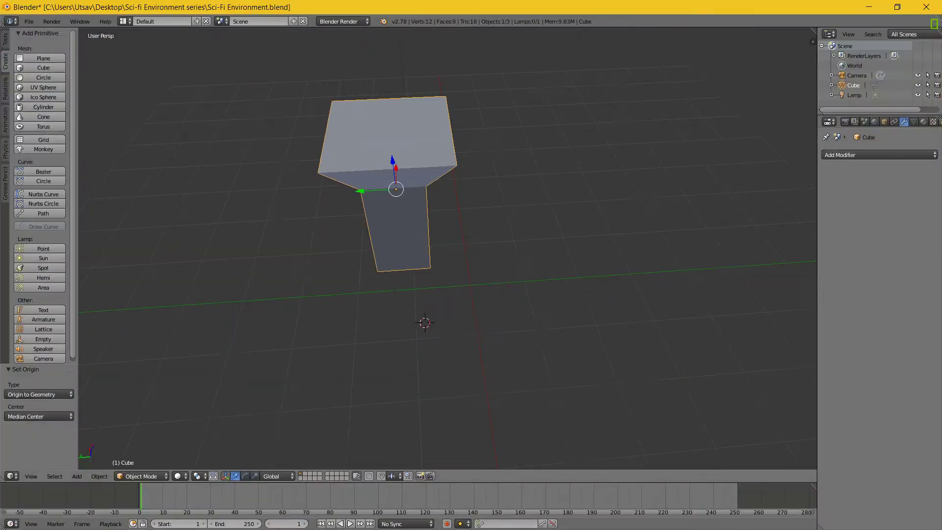
- Add a Mirror modifier to the half pillar and enable mirroring on the Z axis
{"action": "middle_click_drag", "start_coordinate": [442, 275], "coordinate": [447, 193]}
{"action": "middle_click_drag", "start_coordinate": [490, 265], "coordinate": [500, 231]}
{"action": "left_click", "coordinate": [863, 155]}
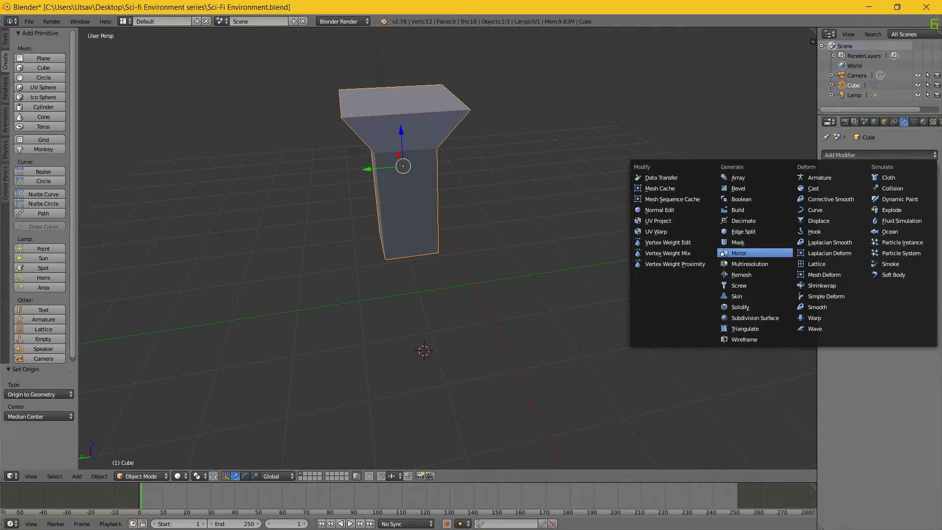
{"action": "left_click", "coordinate": [738, 253]}
{"action": "scroll", "coordinate": [448, 247], "scroll_direction": "up", "scroll_amount": 2}
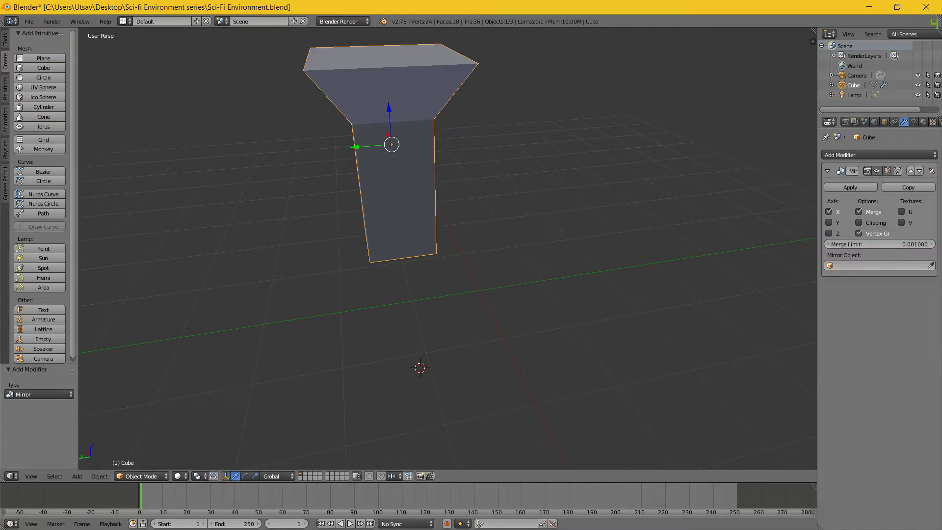
{"action": "left_click", "coordinate": [828, 233]}
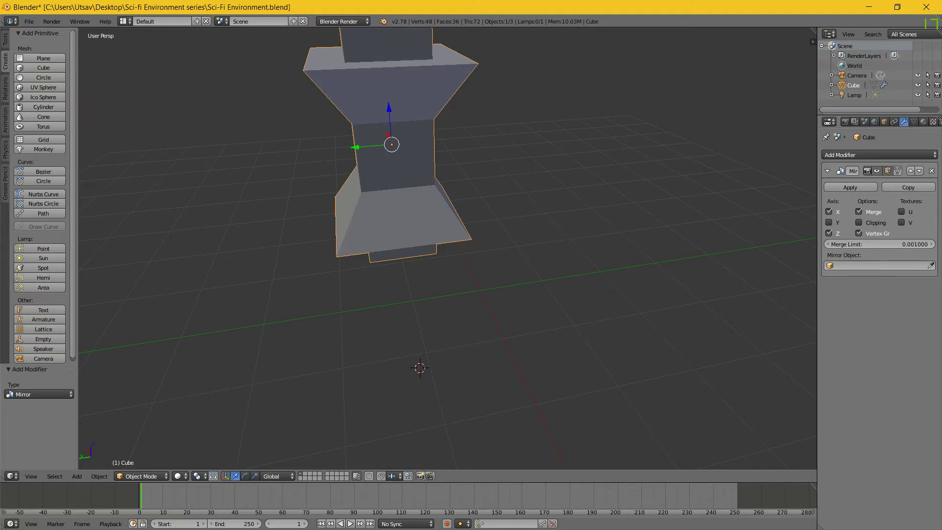
- Turn off X-axis mirroring, show wireframe and raise the half pillar's mesh 1.54 along Z in Edit Mode
{"action": "scroll", "coordinate": [447, 248], "scroll_direction": "down", "scroll_amount": 3}
{"action": "middle_click_drag", "start_coordinate": [447, 248], "coordinate": [526, 261]}
{"action": "key", "text": "z"}
{"action": "key", "text": "Tab"}
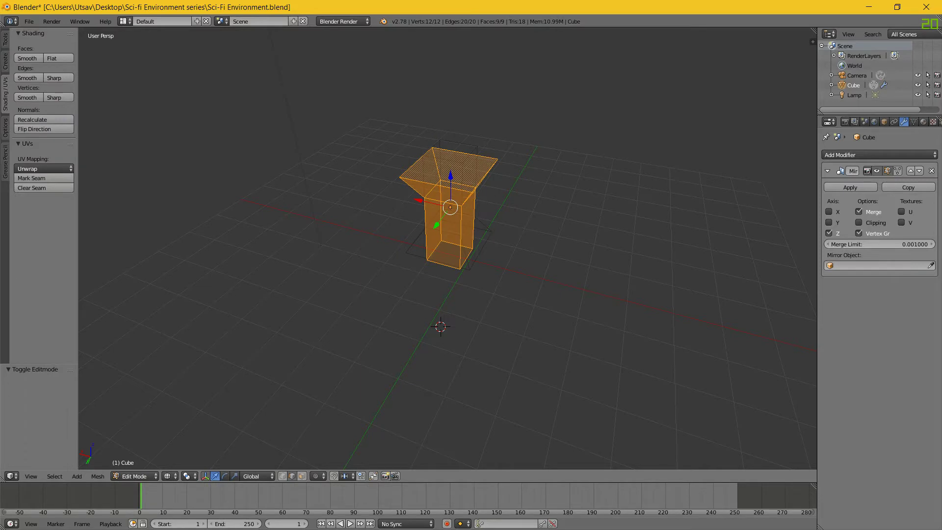
{"action": "key", "text": "g"}
{"action": "key", "text": "z"}
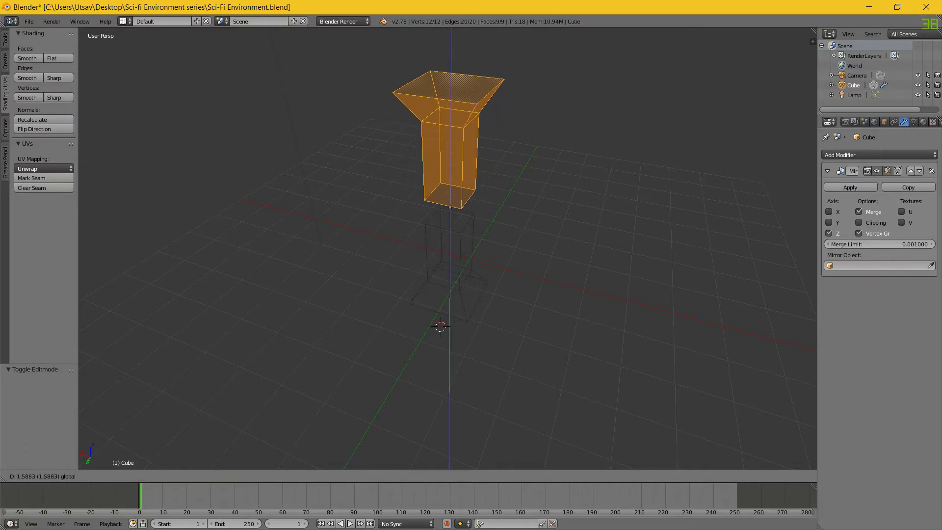
{"action": "key", "text": "Return"}
- Enable Clipping on the Mirror modifier and, from the orthographic right view, lower the mesh along Z until it meets its mirrored half
{"action": "left_click", "coordinate": [858, 222]}
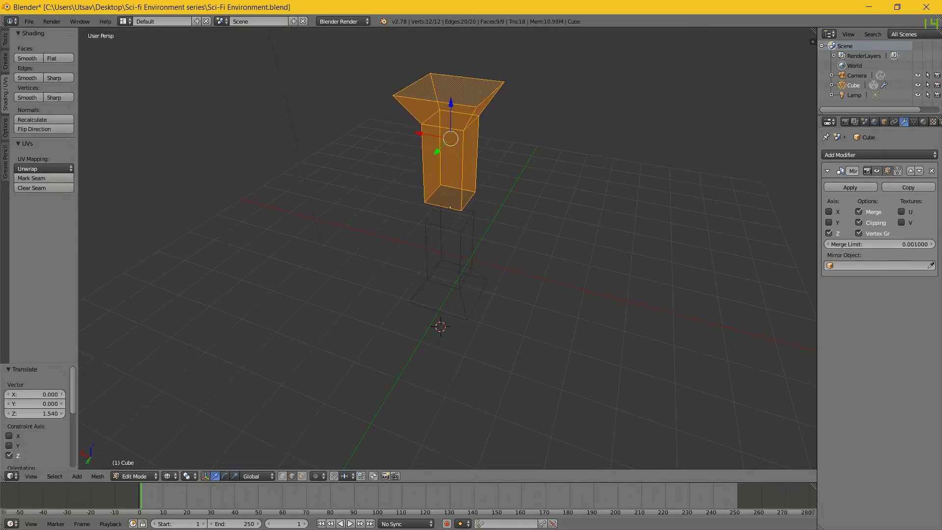
{"action": "key", "text": "KP_3"}
{"action": "key", "text": "KP_5"}
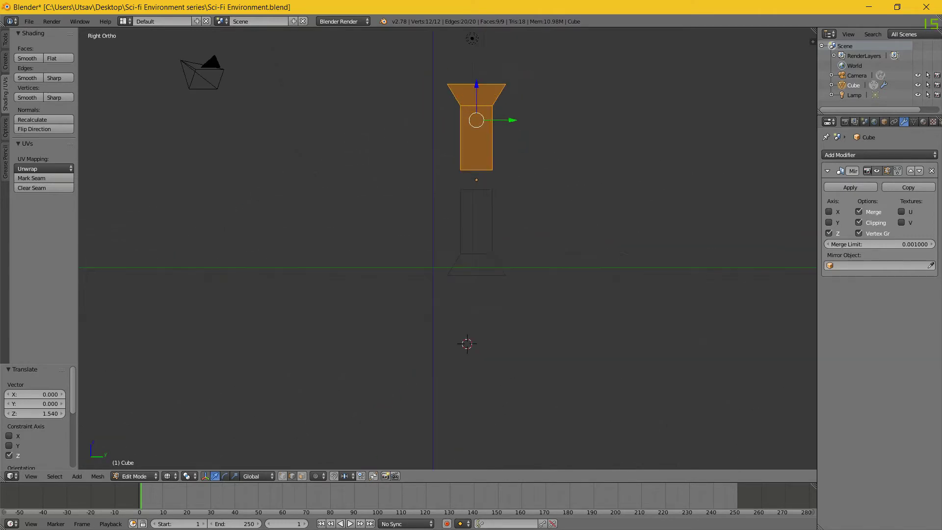
{"action": "scroll", "coordinate": [447, 248], "scroll_direction": "up", "scroll_amount": 4}
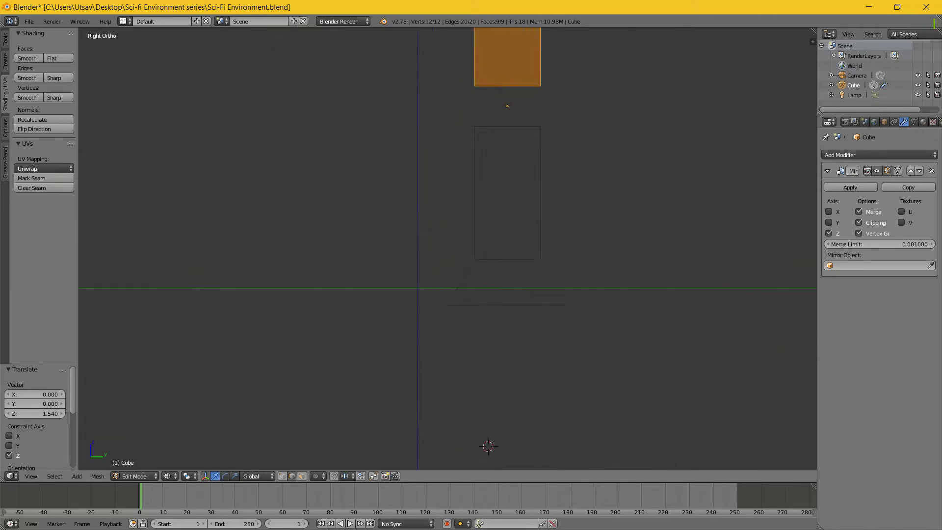
{"action": "middle_click_drag", "start_coordinate": [474, 174], "coordinate": [420, 323], "text": "shift"}
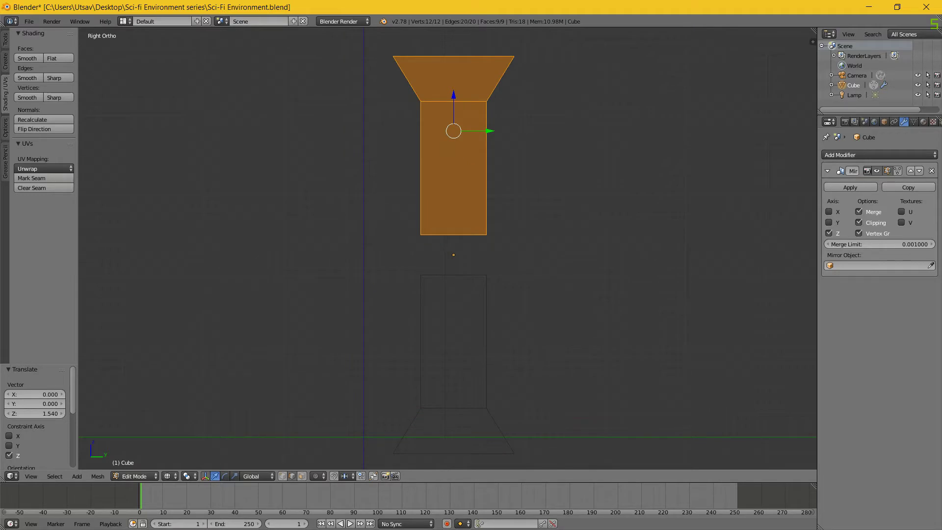
{"action": "key", "text": "g"}
{"action": "key", "text": "z"}
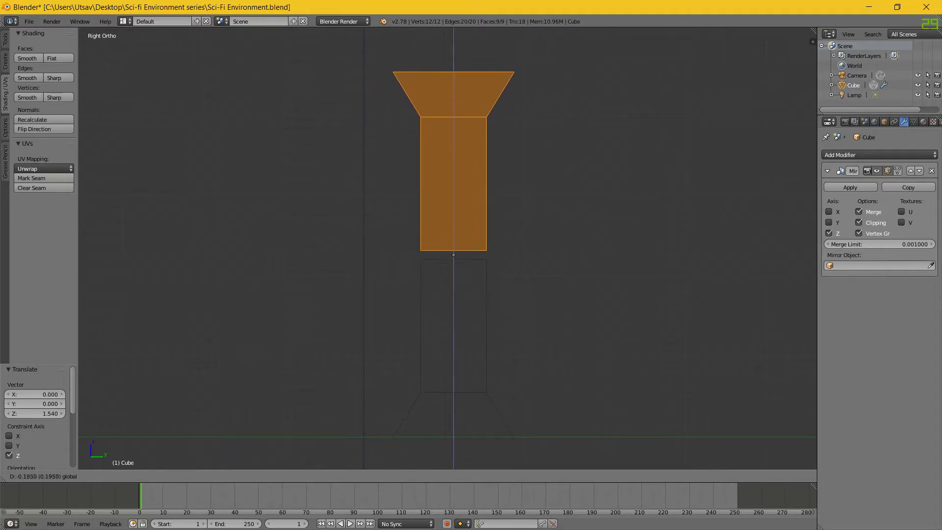
{"action": "key", "text": "Return"}
- Return to Object Mode with nothing selected and solid shading, and look over the full pillar in perspective
{"action": "key", "text": "Tab"}
{"action": "key", "text": "a"}
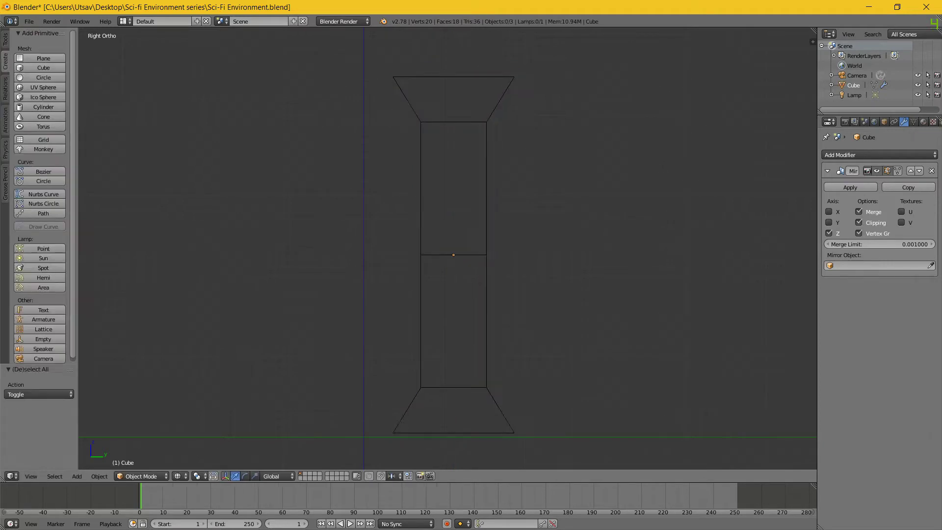
{"action": "middle_click_drag", "start_coordinate": [441, 245], "coordinate": [513, 258]}
{"action": "key", "text": "z"}
{"action": "scroll", "coordinate": [447, 248], "scroll_direction": "down", "scroll_amount": 4}
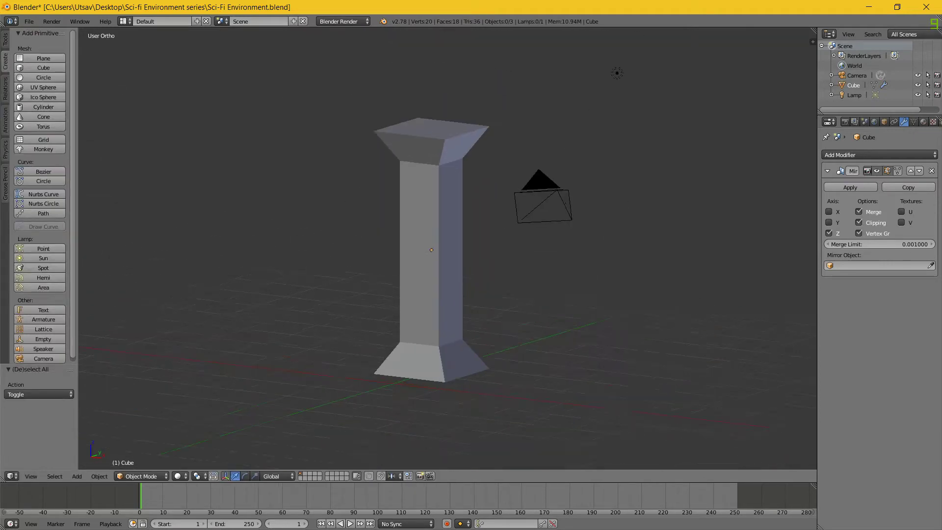
{"action": "middle_click_drag", "start_coordinate": [441, 245], "coordinate": [543, 228]}
{"action": "key", "text": "shift+f"}
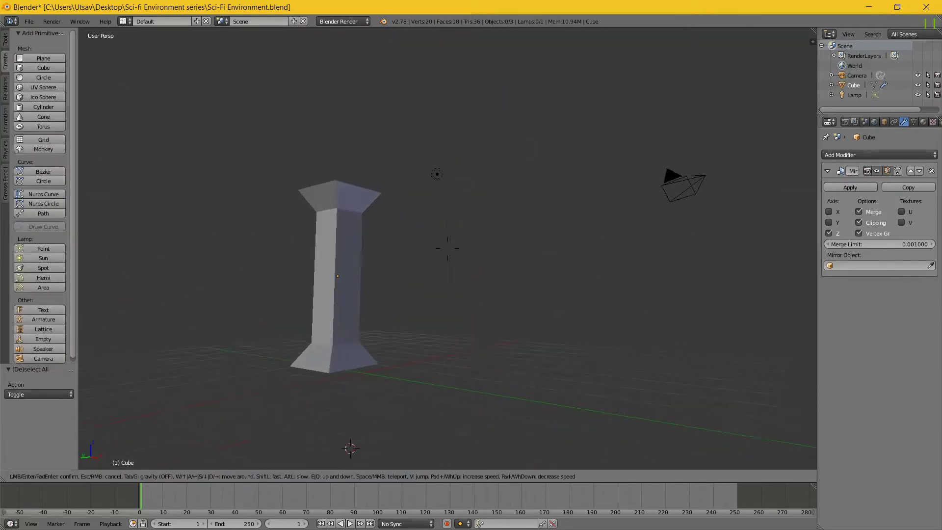
{"action": "key", "text": "w"}
{"action": "key", "text": "Return"}
- Add two evenly spaced vertical loop cuts through the front of the pillar's shaft and flared end in Edit Mode
{"action": "key", "text": "Tab"}
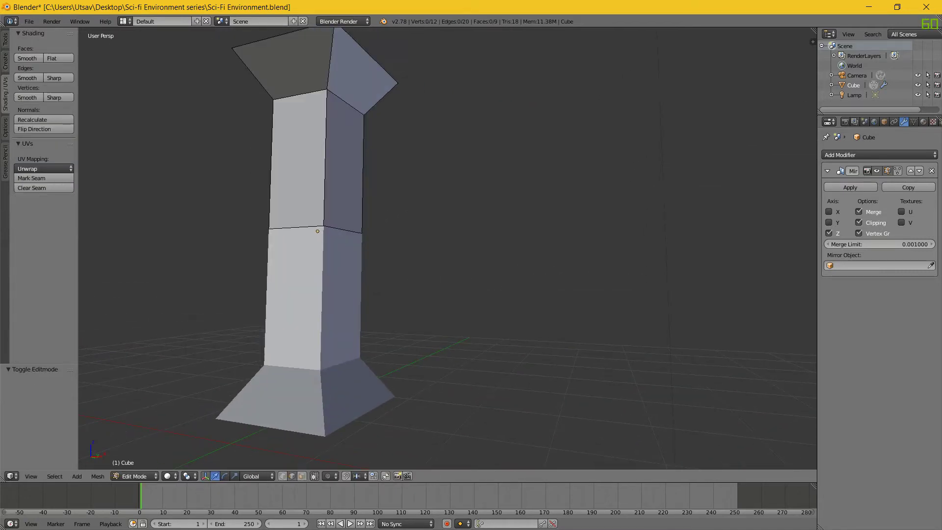
{"action": "key", "text": "ctrl+r"}
{"action": "scroll", "coordinate": [319, 147], "scroll_direction": "up", "scroll_amount": 2}
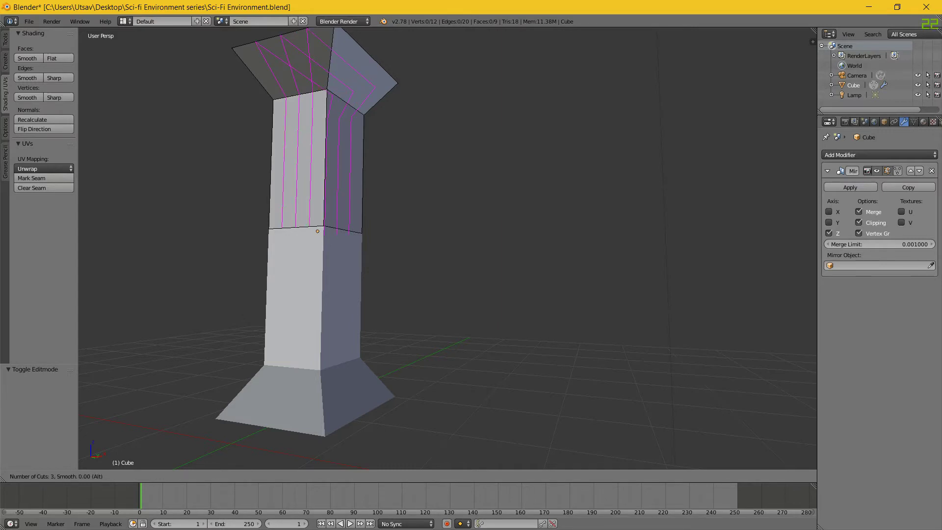
{"action": "scroll", "coordinate": [319, 147], "scroll_direction": "down", "scroll_amount": 1}
{"action": "left_click", "coordinate": [305, 97]}
{"action": "right_click", "coordinate": [305, 96]}
{"action": "key", "text": "Tab"}
{"action": "key", "text": "Tab"}
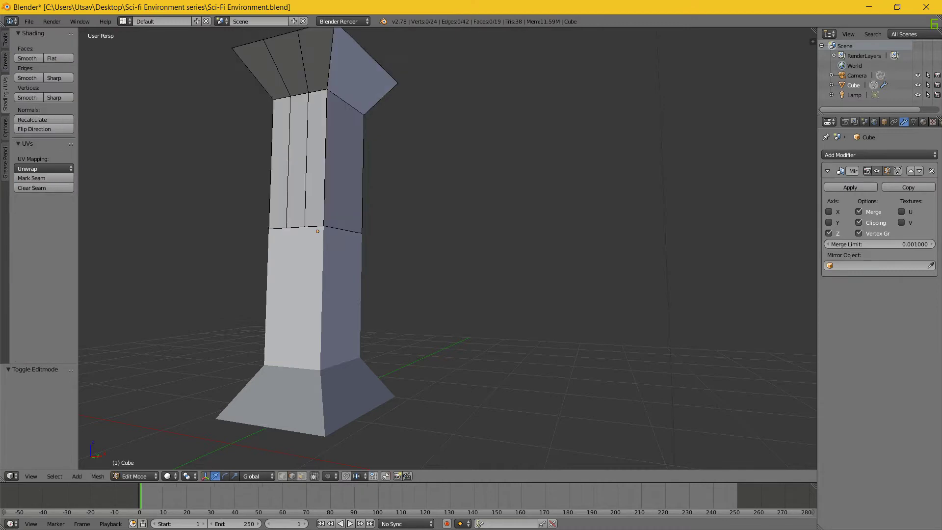
- Switch to face selection and select the middle vertical face loop between the two new cuts
{"action": "key", "text": "ctrl+Tab"}
{"action": "left_click", "coordinate": [264, 103]}
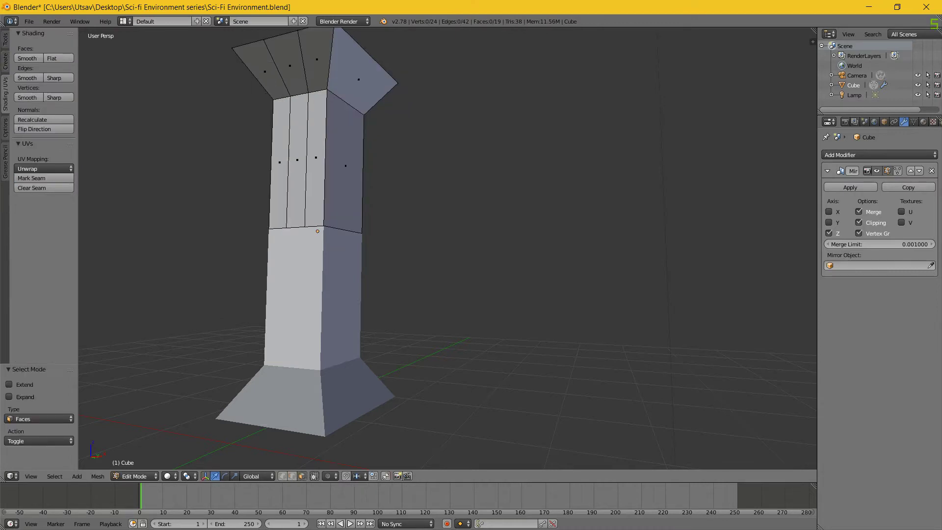
{"action": "middle_click_drag", "start_coordinate": [314, 196], "coordinate": [367, 206]}
{"action": "right_click", "coordinate": [399, 290], "text": "alt"}
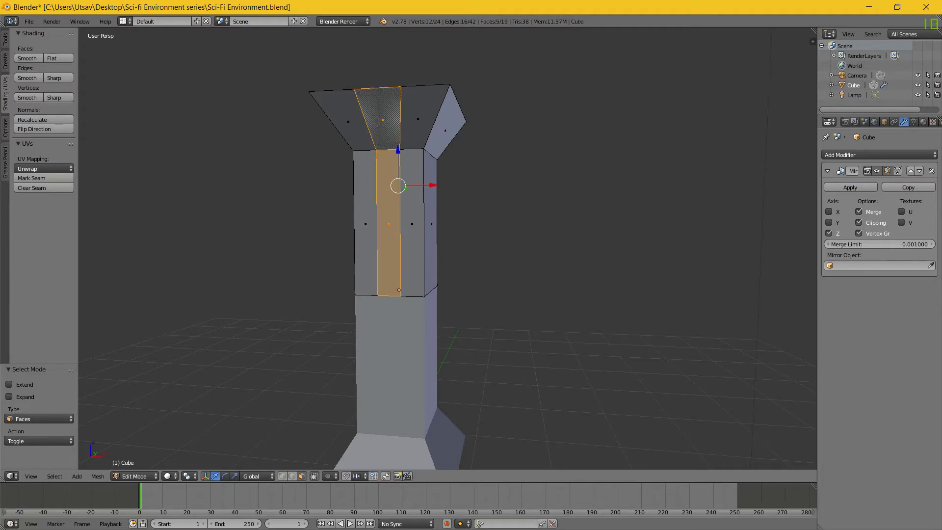
{"action": "key", "text": "s"}
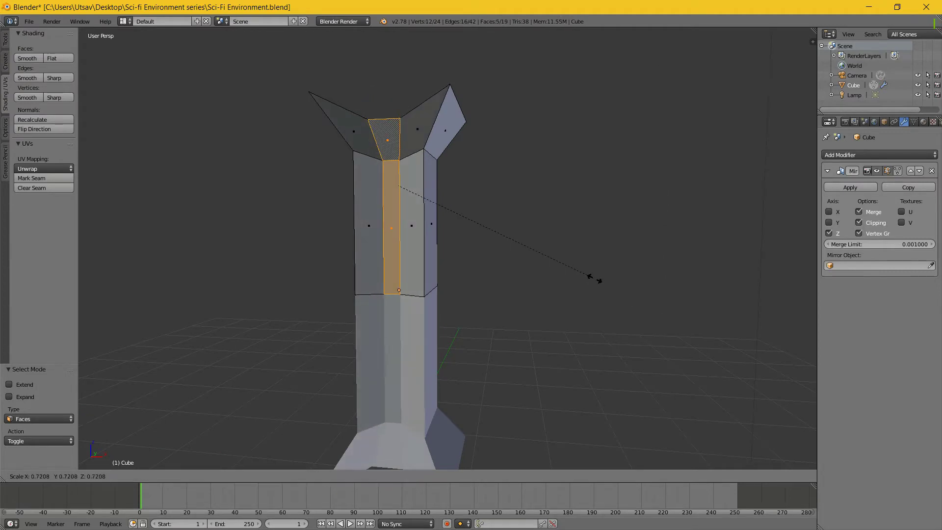
{"action": "right_click", "coordinate": [593, 277]}
- Extrude the middle face loop in place, scale it inward to about 0.77 as a groove, and return to Object Mode
{"action": "key", "text": "e"}
{"action": "right_click", "coordinate": [650, 300]}
{"action": "key", "text": "s"}
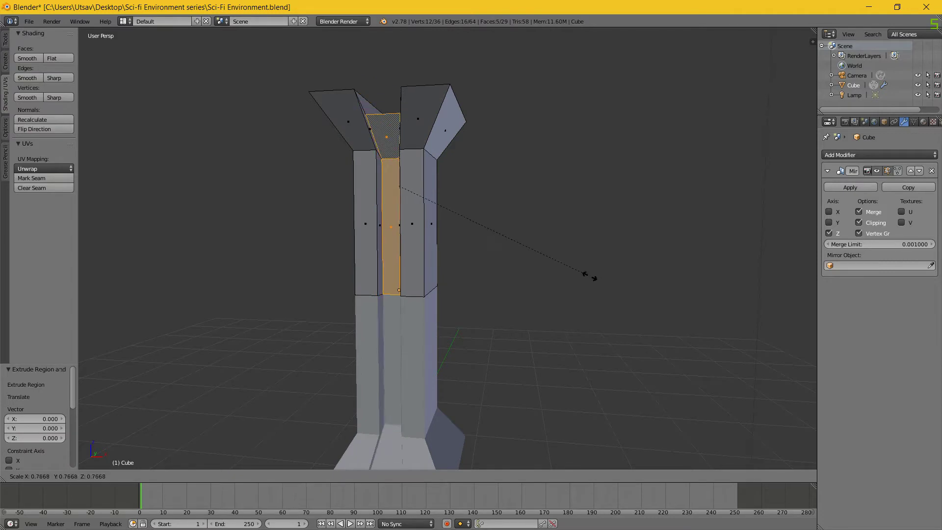
{"action": "left_click", "coordinate": [584, 274]}
{"action": "key", "text": "a"}
{"action": "key", "text": "Tab"}
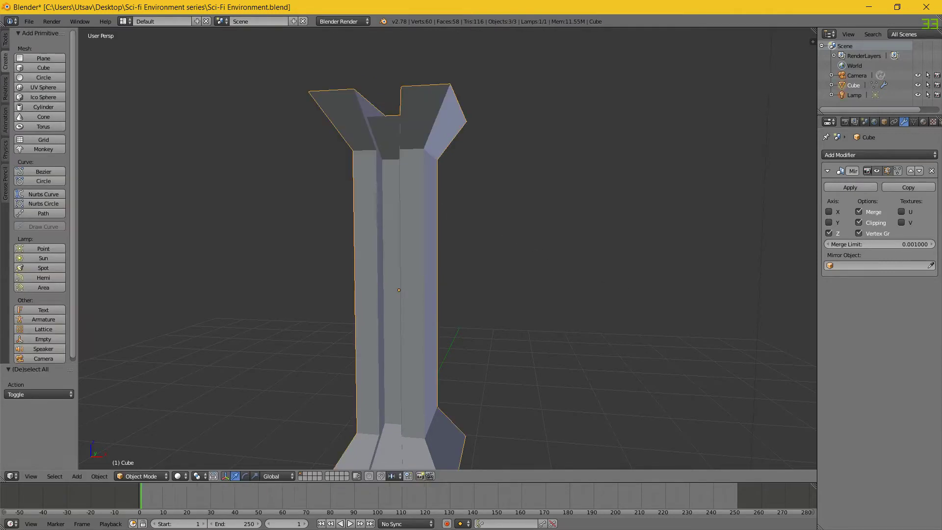
- Select the camera and the lamp together and move them to layer 2
{"action": "key", "text": "shift+f"}
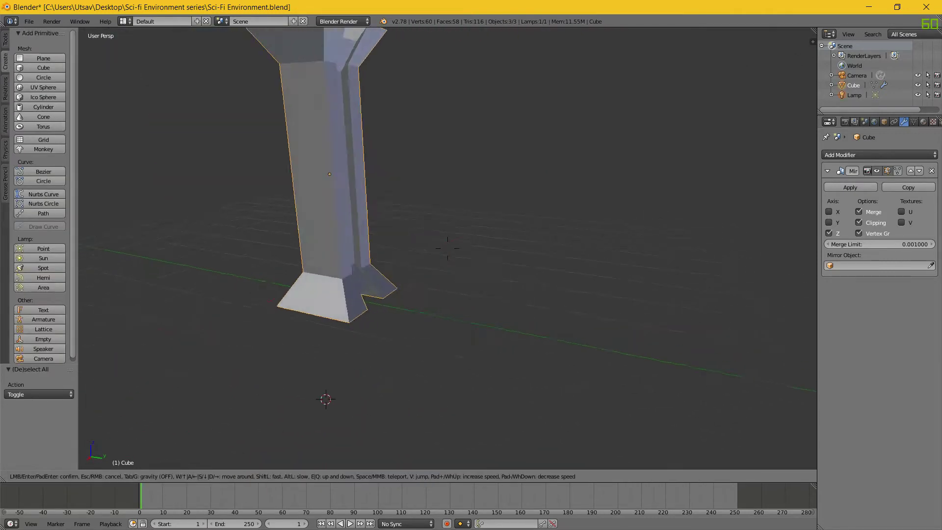
{"action": "key", "text": "Return"}
{"action": "key", "text": "Tab"}
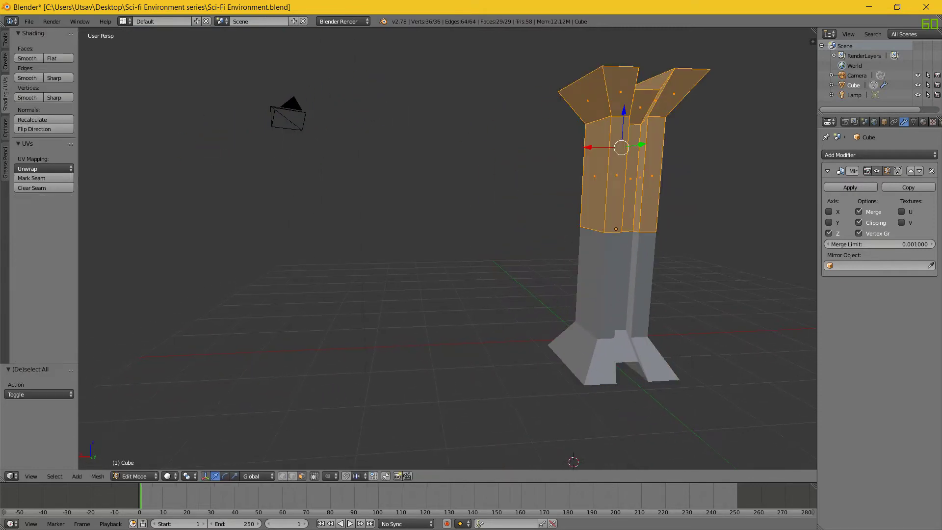
{"action": "scroll", "coordinate": [447, 249], "scroll_direction": "down", "scroll_amount": 6}
{"action": "key", "text": "a"}
{"action": "key", "text": "Tab"}
{"action": "right_click", "coordinate": [376, 189]}
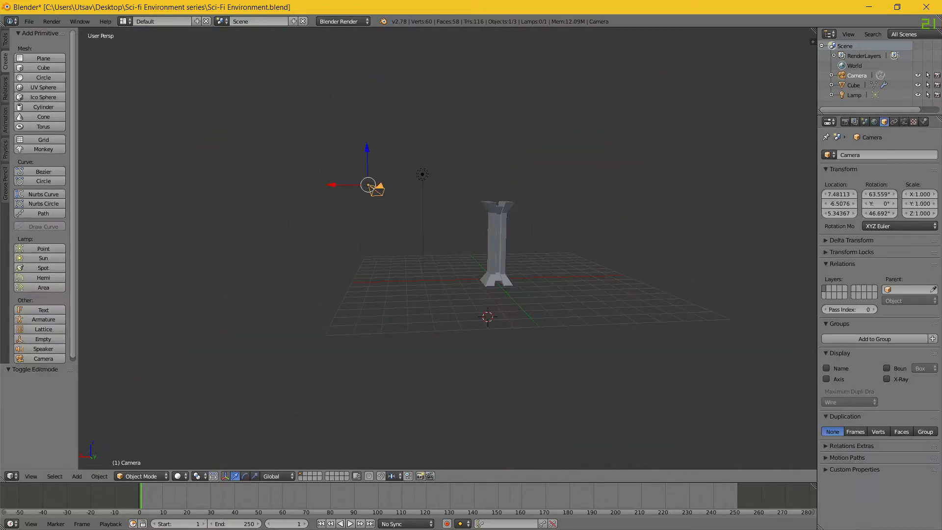
{"action": "right_click", "coordinate": [422, 175], "text": "shift"}
{"action": "key", "text": "m"}
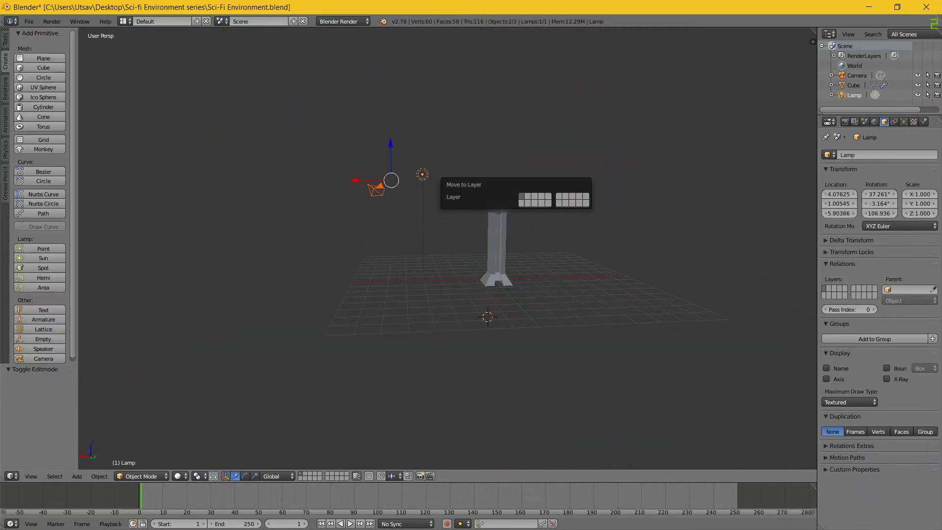
{"action": "key", "text": "2"}
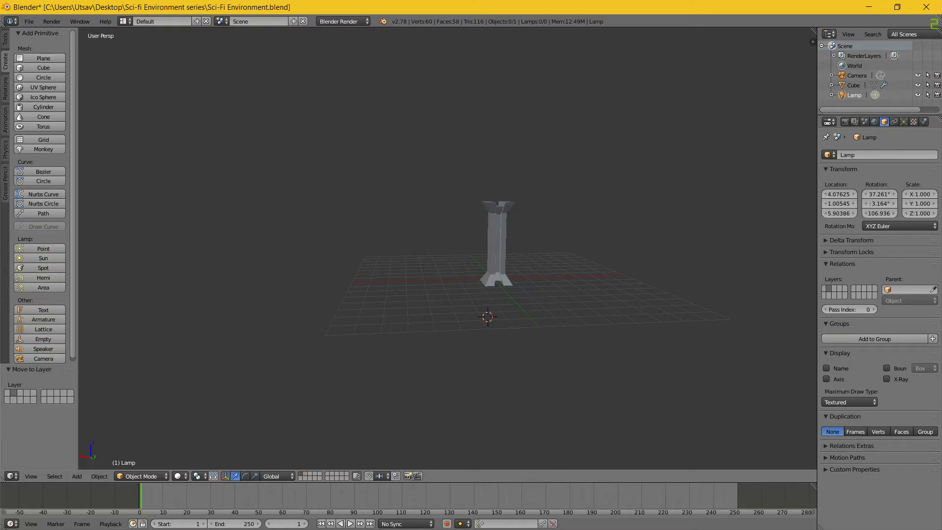
- Show layer 2, deselect the camera and lamp there, and switch back to layer 1
{"action": "key", "text": "2"}
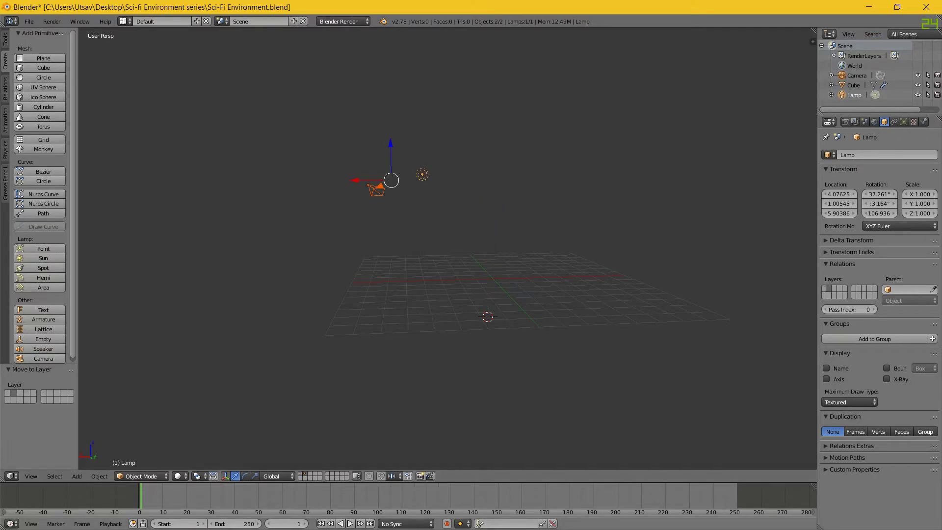
{"action": "key", "text": "a"}
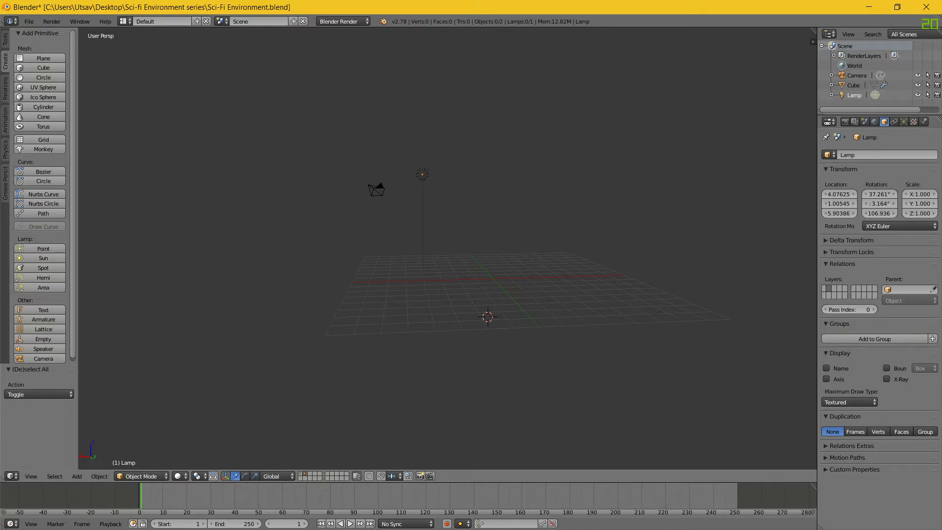
{"action": "key", "text": "1"}
- Inspect the grooved pillar from several angles and save the scene over the existing Sci-Fi Environment.blend file
{"action": "middle_click_drag", "start_coordinate": [417, 236], "coordinate": [633, 241]}
{"action": "scroll", "coordinate": [448, 249], "scroll_direction": "up", "scroll_amount": 3}
{"action": "middle_click_drag", "start_coordinate": [417, 235], "coordinate": [552, 270]}
{"action": "key", "text": "shift+f"}
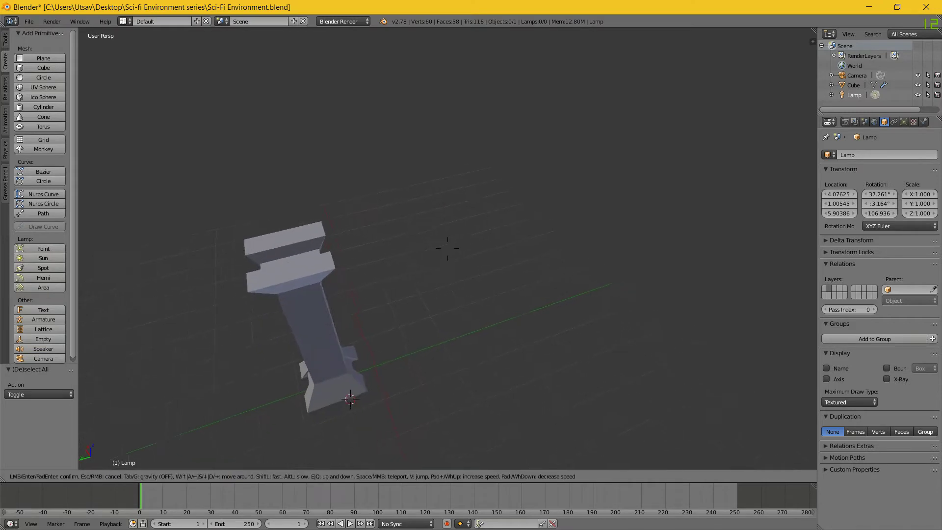
{"action": "key", "text": "w"}
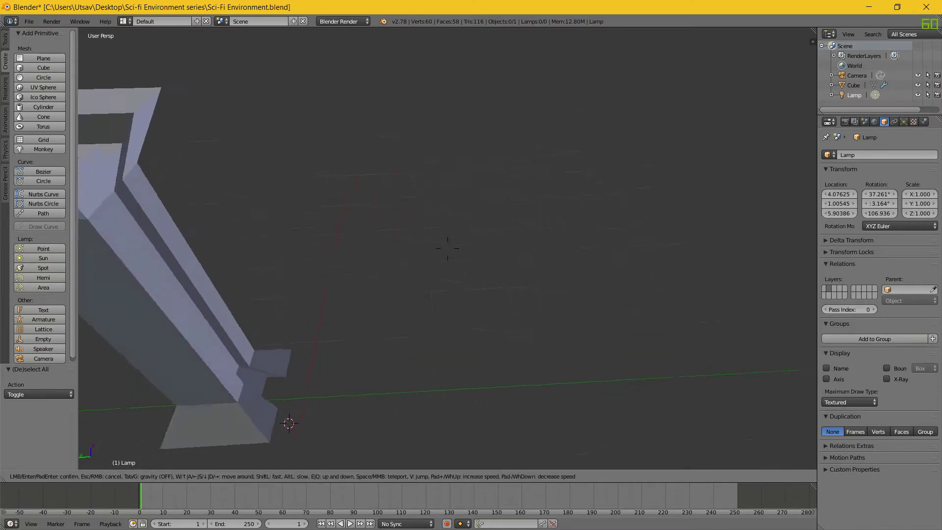
{"action": "key", "text": "w"}
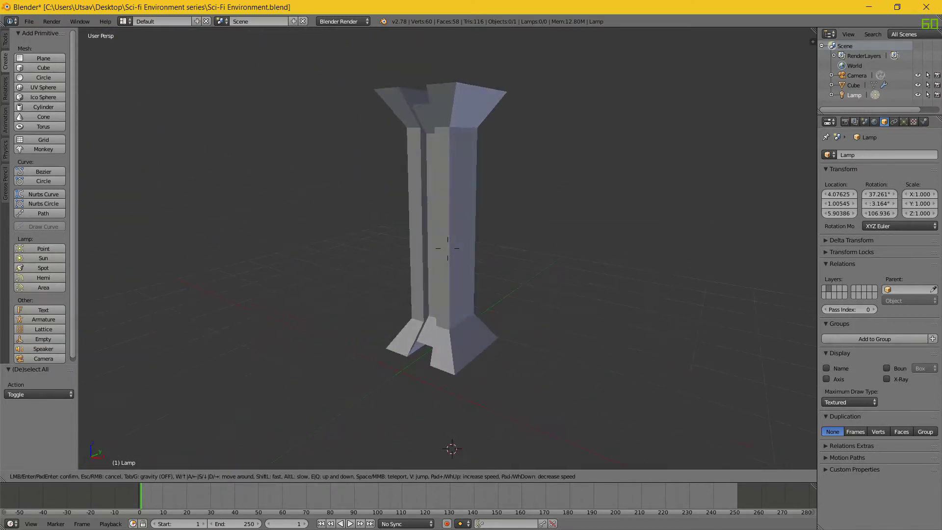
{"action": "left_click", "coordinate": [447, 249]}
{"action": "key", "text": "ctrl+s"}
{"action": "left_click", "coordinate": [441, 250]}
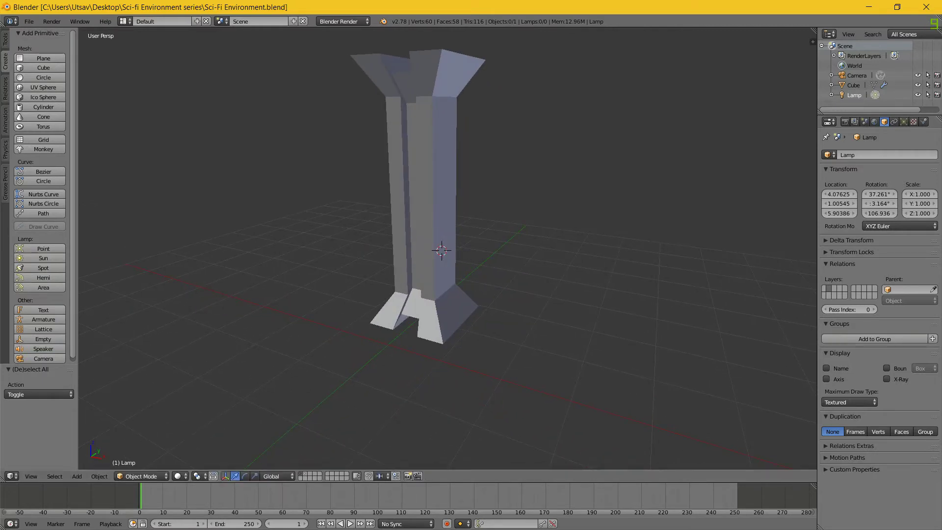
- Split the 3D view into two side-by-side areas and turn the left one into a UV/Image Editor
{"action": "left_click_drag", "start_coordinate": [4, 479], "coordinate": [368, 471]}
{"action": "left_click", "coordinate": [12, 476]}
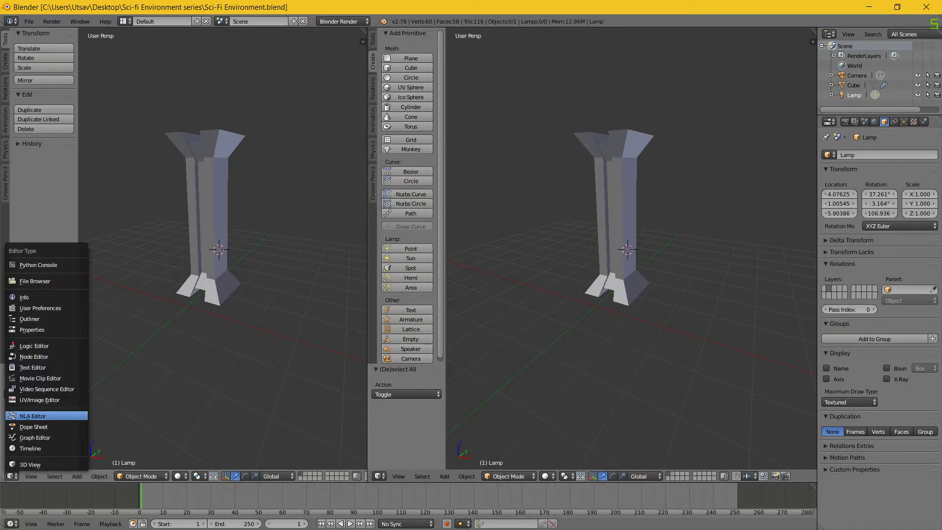
{"action": "left_click", "coordinate": [40, 400]}
- Select the pillar and apply its Mirror modifier in Object Mode
{"action": "right_click", "coordinate": [616, 221]}
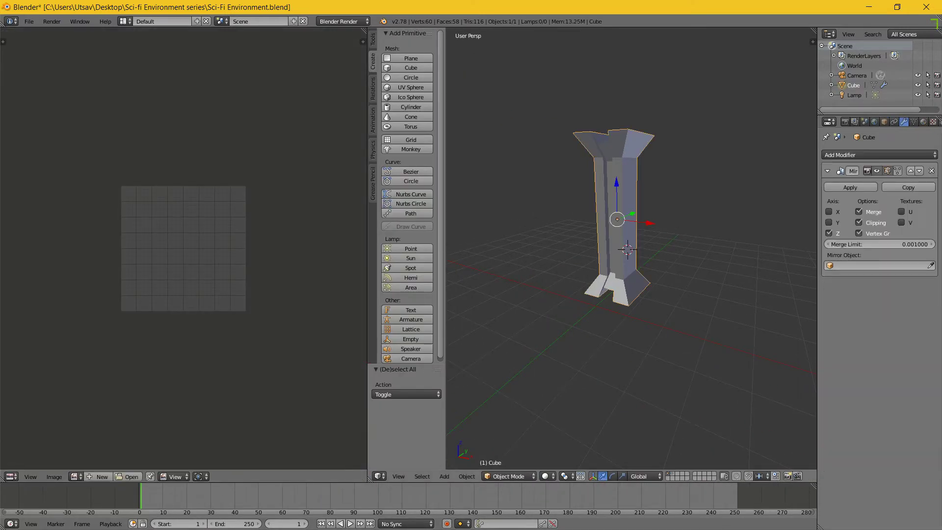
{"action": "key", "text": "Tab"}
{"action": "key", "text": "Tab"}
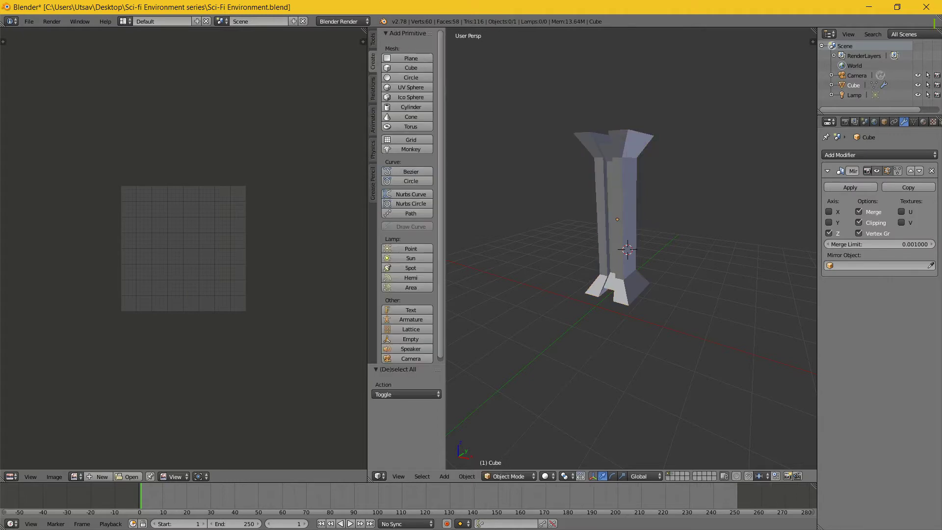
{"action": "left_click", "coordinate": [850, 187]}
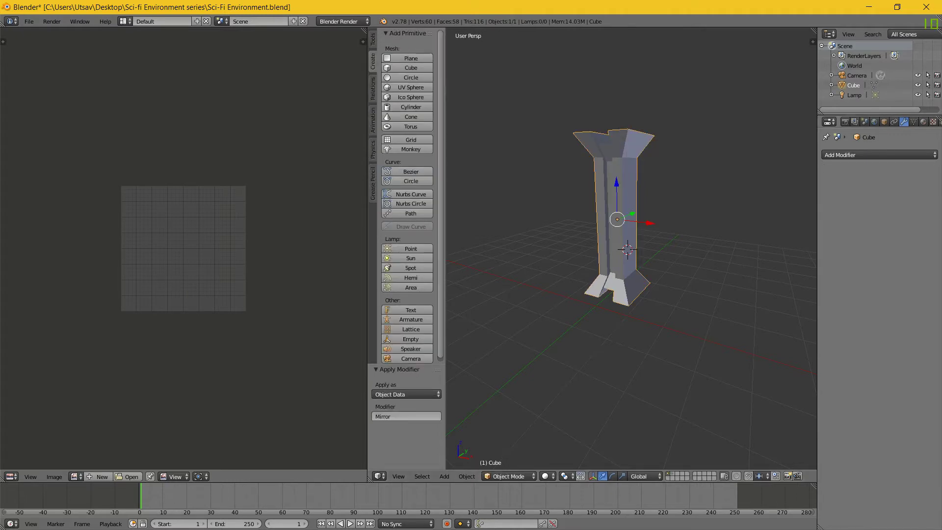
- Unwrap the whole pillar in Edit Mode with Smart UV Project, angle limit 66 and island margin 0
{"action": "key", "text": "Tab"}
{"action": "key", "text": "a"}
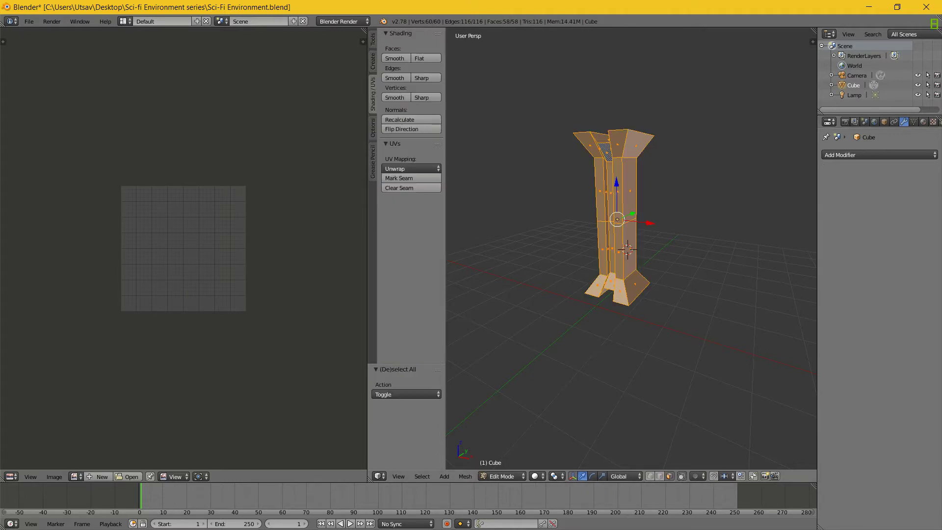
{"action": "key", "text": "u"}
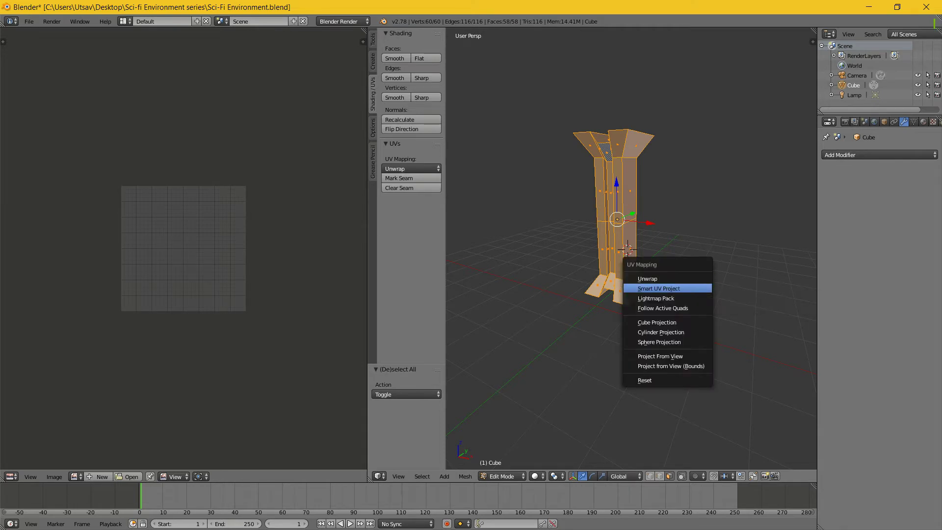
{"action": "key", "text": "Return"}
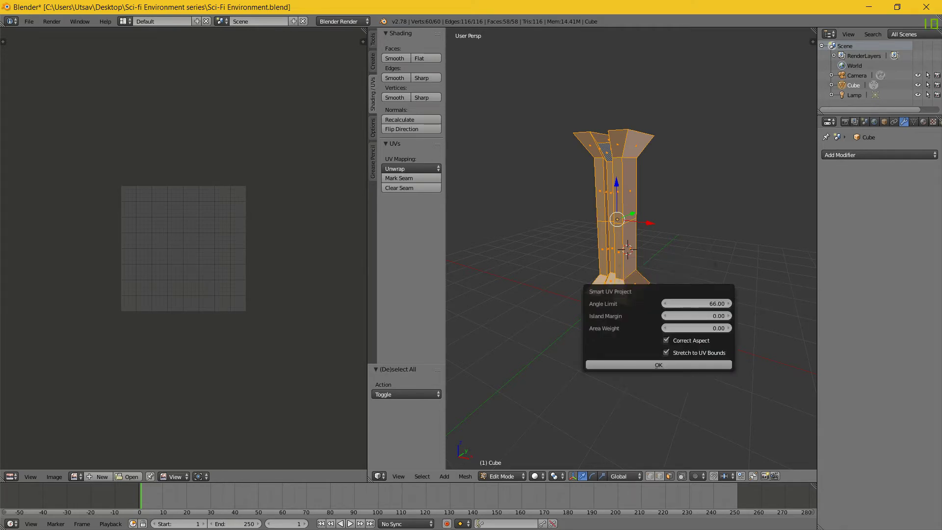
{"action": "left_click", "coordinate": [658, 365]}
{"action": "scroll", "coordinate": [183, 248], "scroll_direction": "up", "scroll_amount": 6}
{"action": "scroll", "coordinate": [184, 245], "scroll_direction": "down", "scroll_amount": 6}
{"action": "key", "text": "a"}
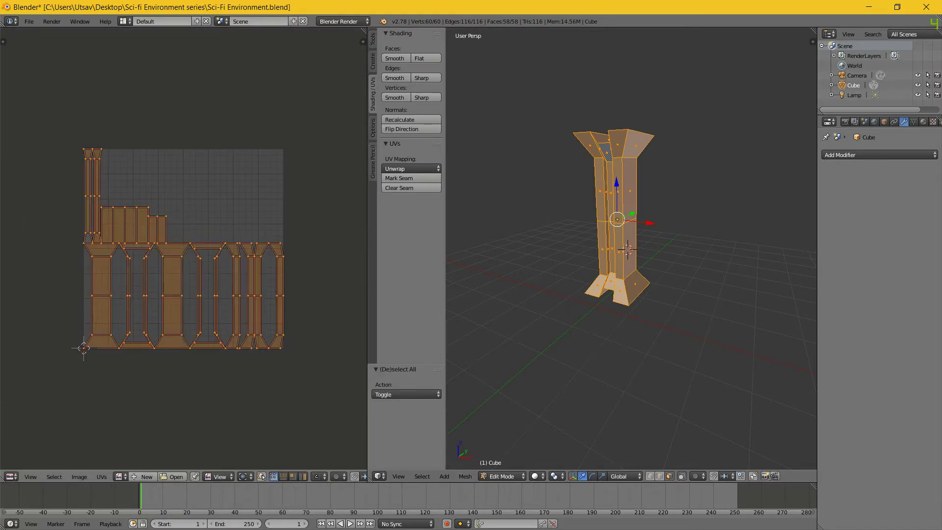
- Create a new blank image for the pillar's UV layout and fit it in the UV/Image Editor
{"action": "left_click", "coordinate": [142, 476]}
{"action": "left_click", "coordinate": [147, 519]}
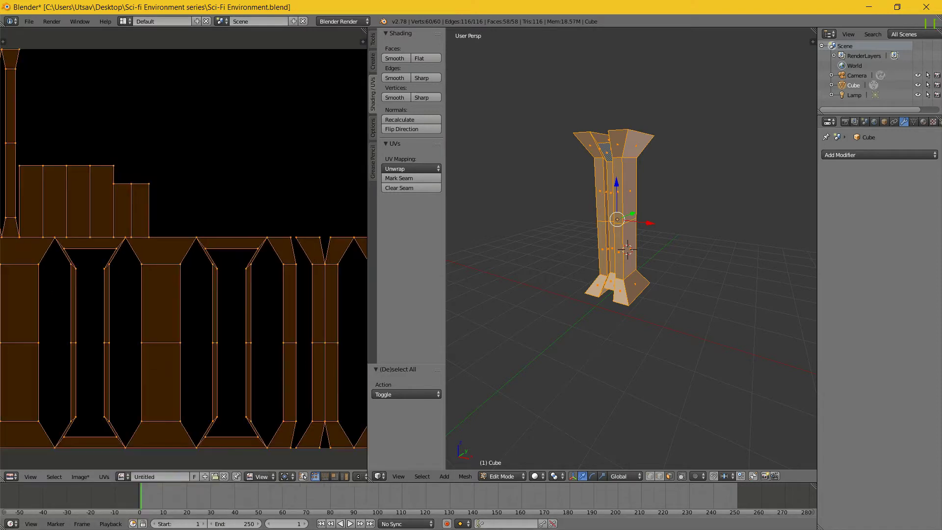
{"action": "key", "text": "Home"}
- Show the material properties and recalculate the normals of all the pillar's faces in Edit Mode
{"action": "left_click", "coordinate": [923, 122]}
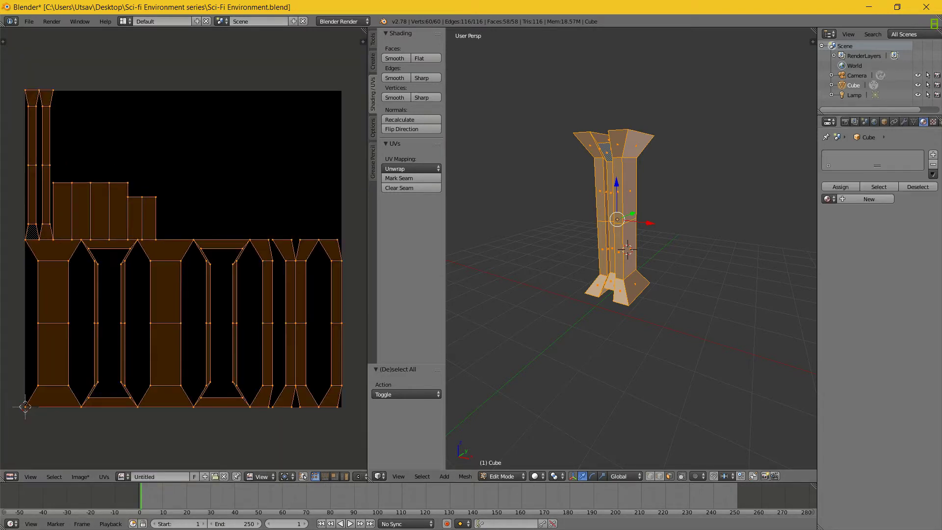
{"action": "key", "text": "Tab"}
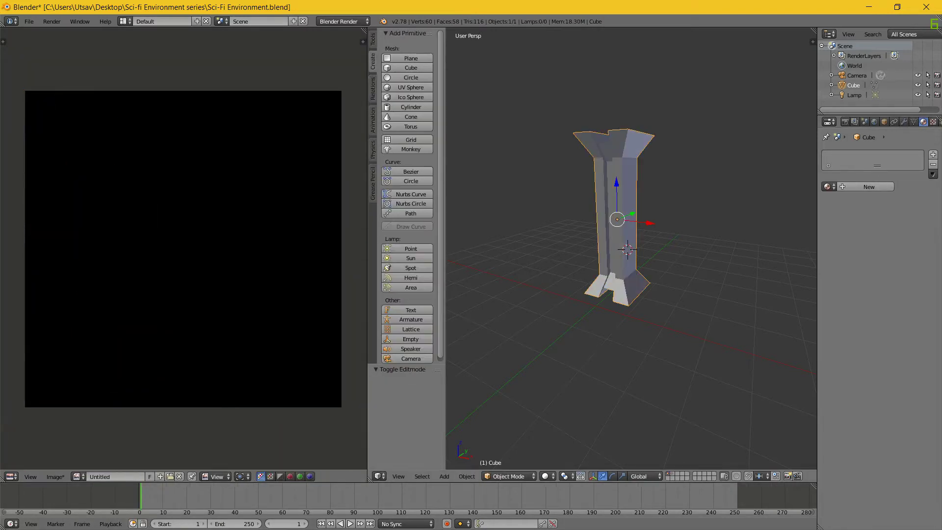
{"action": "key", "text": "shift+f"}
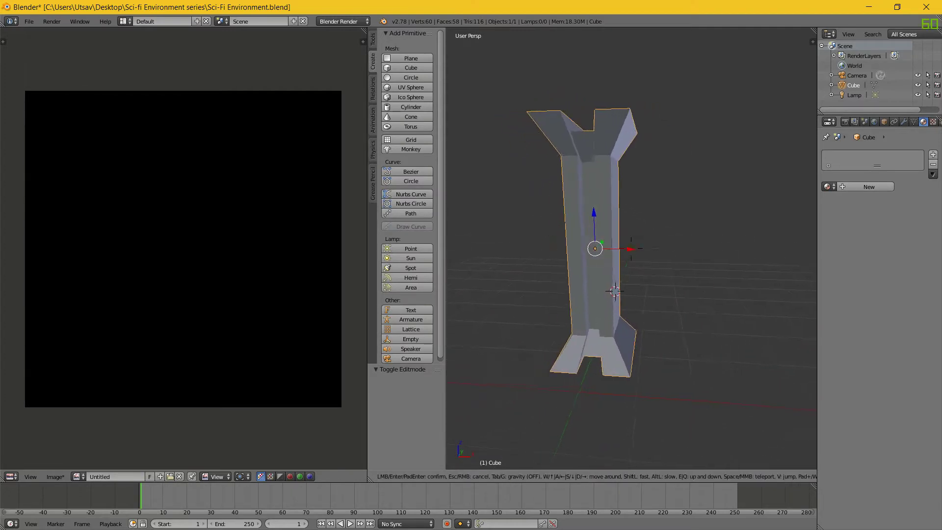
{"action": "key", "text": "Return"}
{"action": "key", "text": "Tab"}
{"action": "key", "text": "a"}
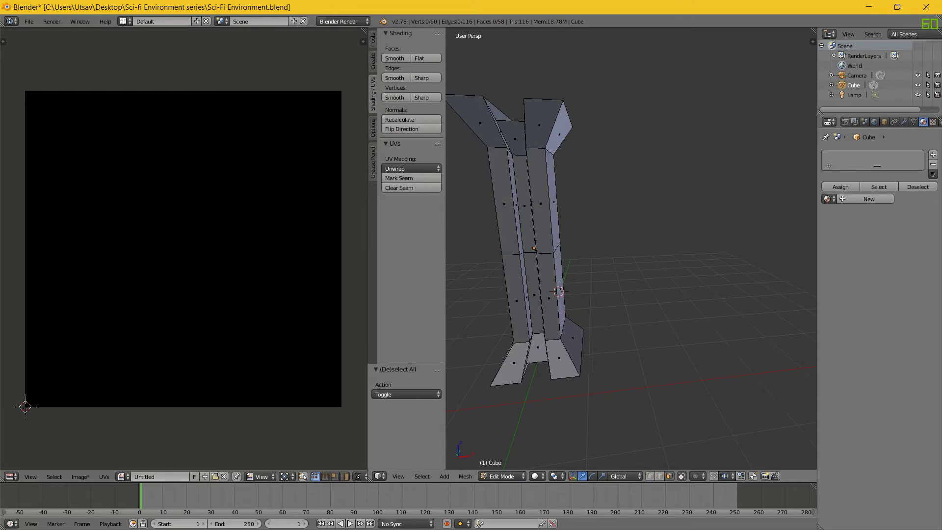
{"action": "key", "text": "a"}
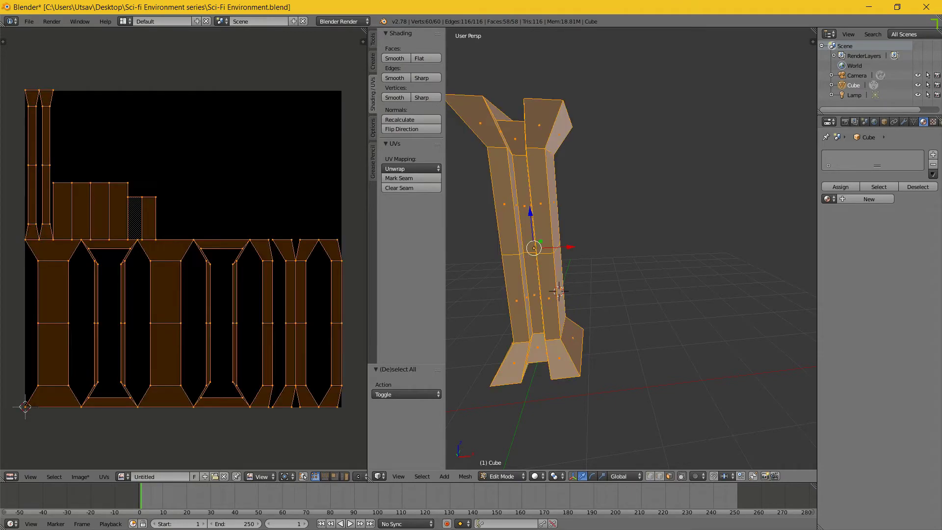
{"action": "key", "text": "ctrl+n"}
{"action": "key", "text": "a"}
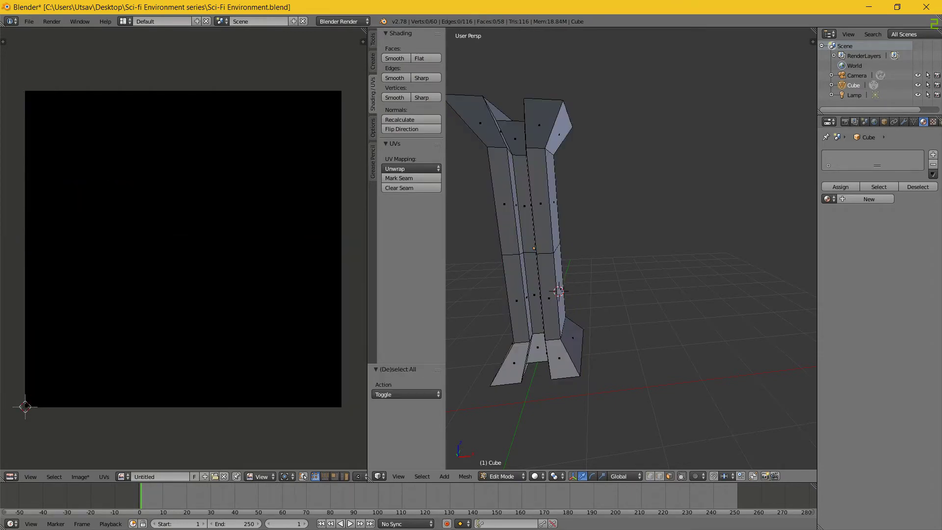
- Select the whole pillar mesh and run Remove Doubles on it with a merge distance of 0.0001
{"action": "right_click", "coordinate": [512, 121], "text": "alt"}
{"action": "middle_click_drag", "start_coordinate": [520, 132], "coordinate": [466, 128]}
{"action": "middle_click_drag", "start_coordinate": [564, 294], "coordinate": [613, 238]}
{"action": "key", "text": "a"}
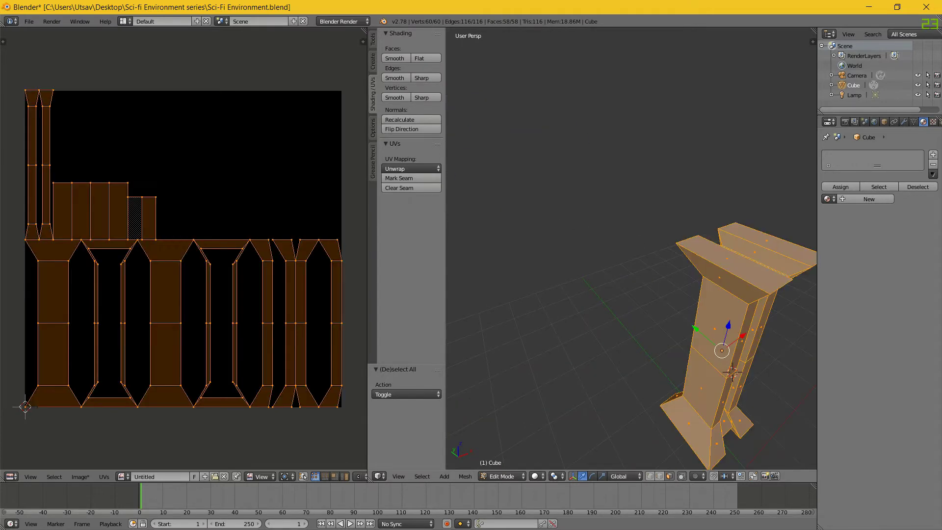
{"action": "key", "text": "w"}
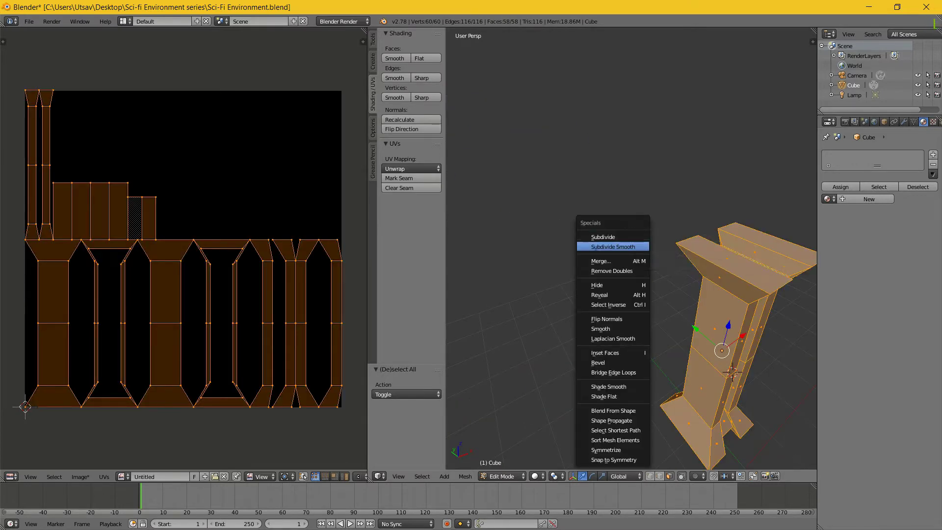
{"action": "left_click", "coordinate": [612, 271]}
{"action": "middle_click_drag", "start_coordinate": [613, 271], "coordinate": [579, 265]}
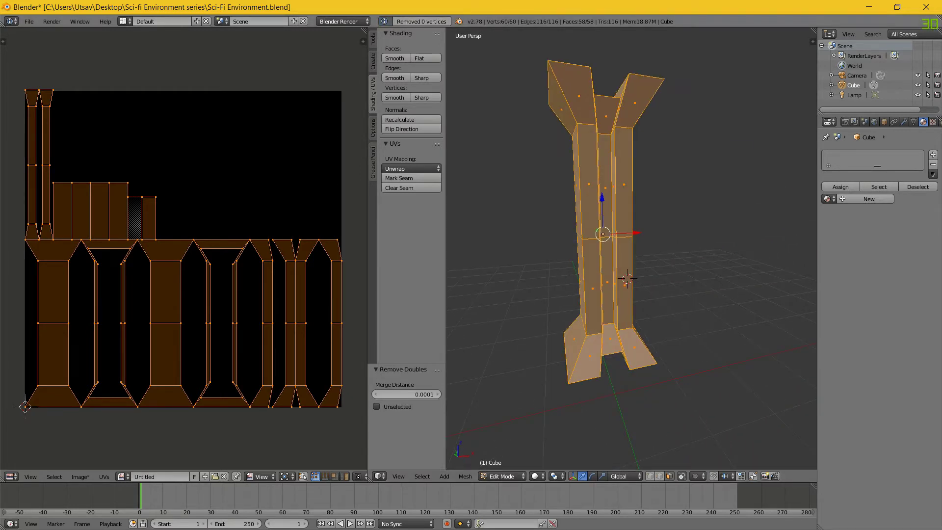
{"action": "scroll", "coordinate": [627, 255], "scroll_direction": "down", "scroll_amount": 3}
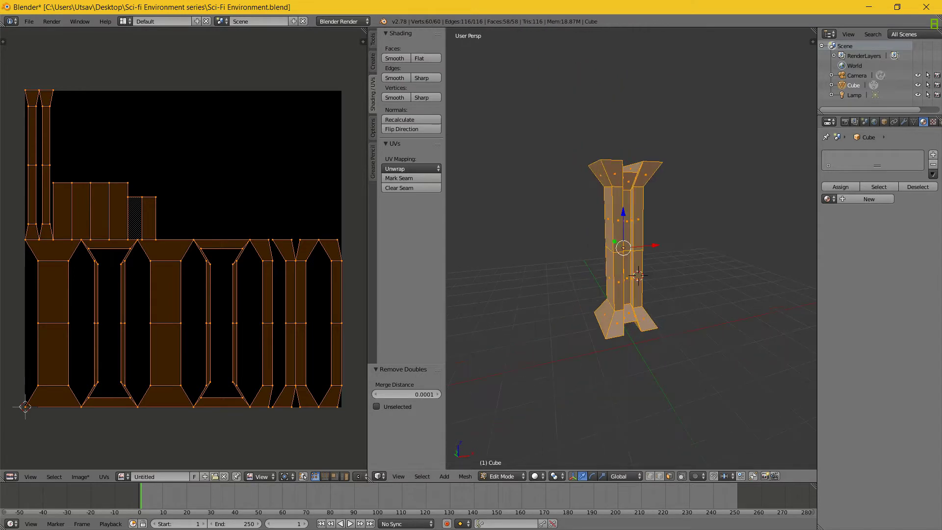
- Select the face loop running along the pillar's grooves and assign it a new material with a blue diffuse colour
{"action": "key", "text": "a"}
{"action": "right_click", "coordinate": [627, 250], "text": "alt"}
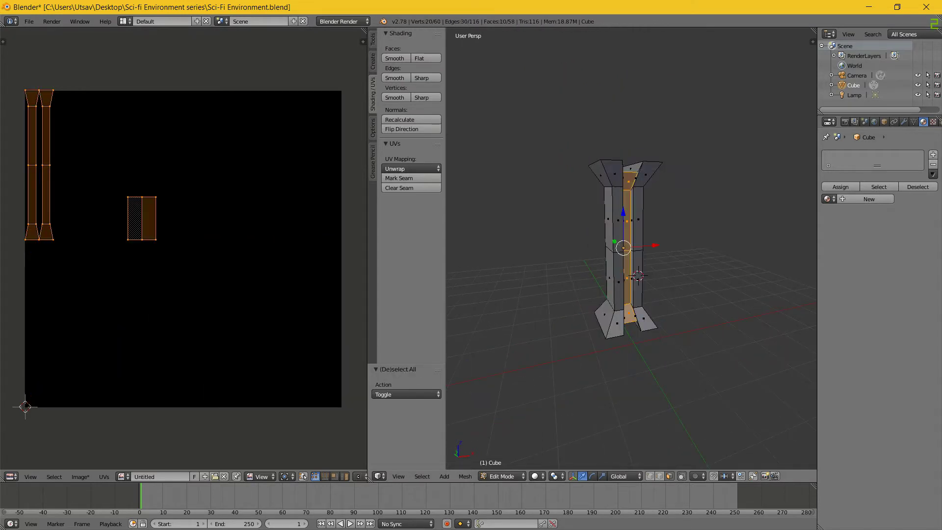
{"action": "scroll", "coordinate": [627, 250], "scroll_direction": "up", "scroll_amount": 3}
{"action": "middle_click_drag", "start_coordinate": [627, 251], "coordinate": [601, 289]}
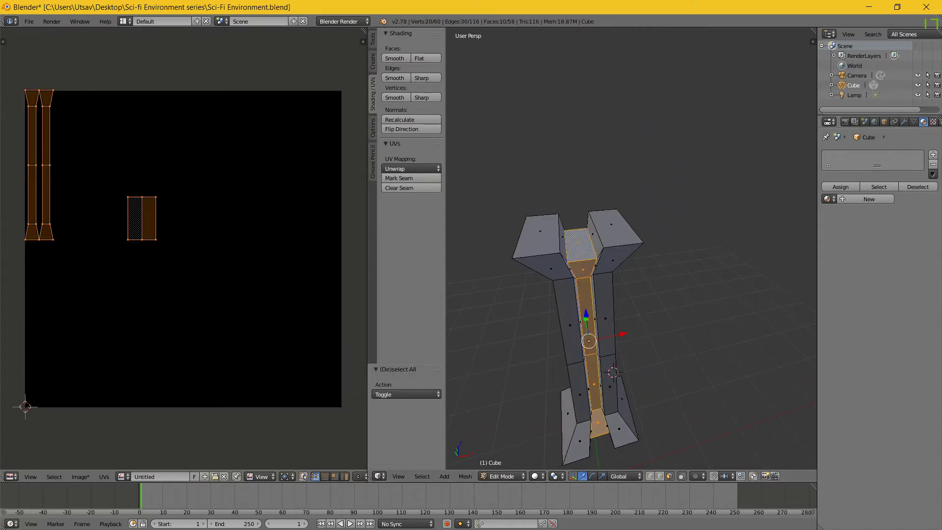
{"action": "left_click", "coordinate": [868, 198]}
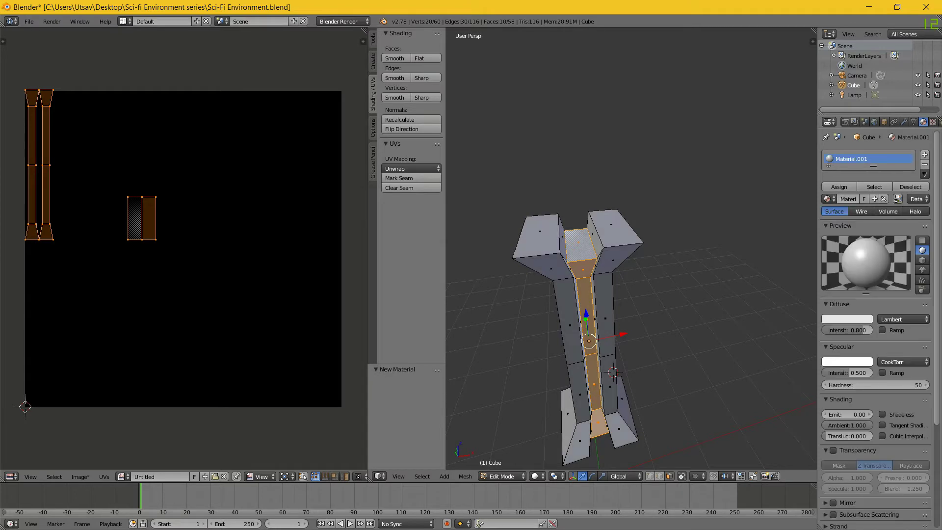
{"action": "left_click", "coordinate": [847, 319]}
{"action": "left_click_drag", "start_coordinate": [812, 221], "coordinate": [787, 210]}
{"action": "left_click", "coordinate": [838, 187]}
- Rename the blue groove material to Emmsion
{"action": "left_click", "coordinate": [848, 199]}
{"action": "type", "text": "r"}
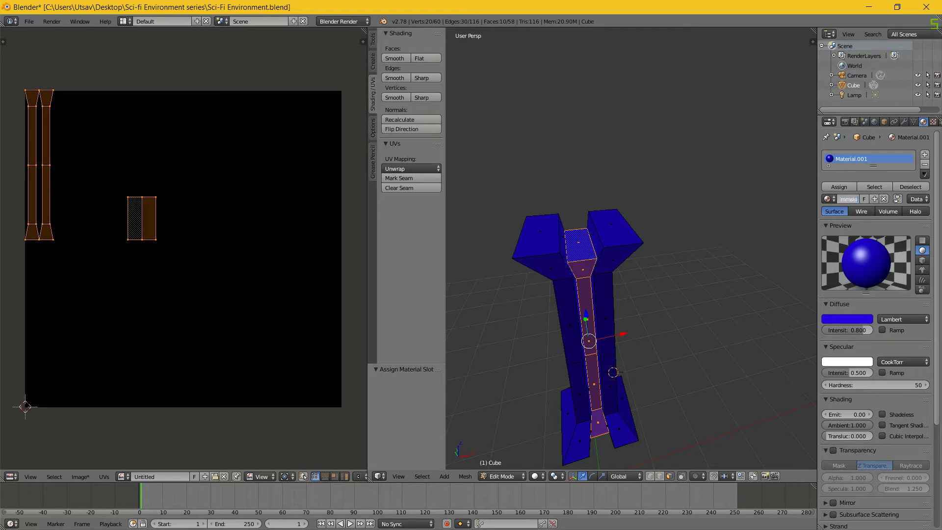
{"action": "type", "text": "mmsion"}
{"action": "key", "text": "Return"}
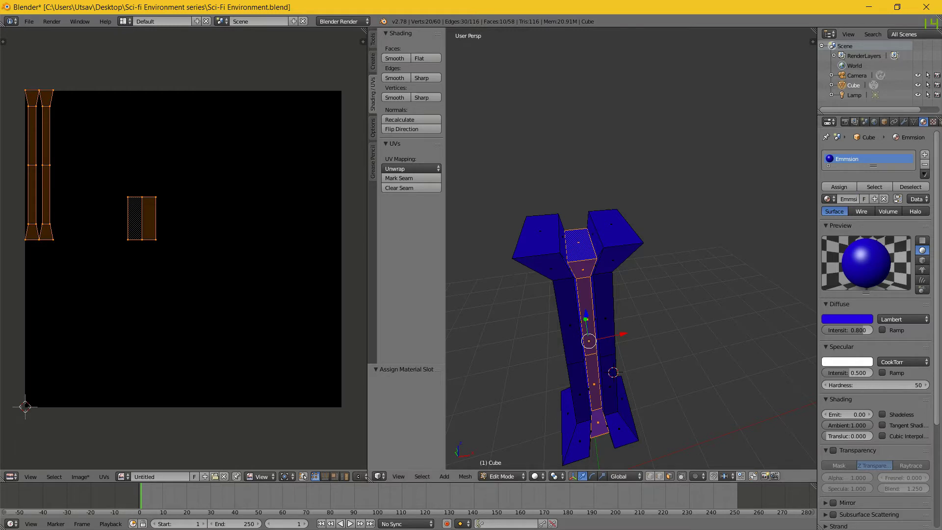
- Invert the selection to the faces outside the grooves and add a second material slot with a new material
{"action": "key", "text": "a"}
{"action": "left_click", "coordinate": [406, 394]}
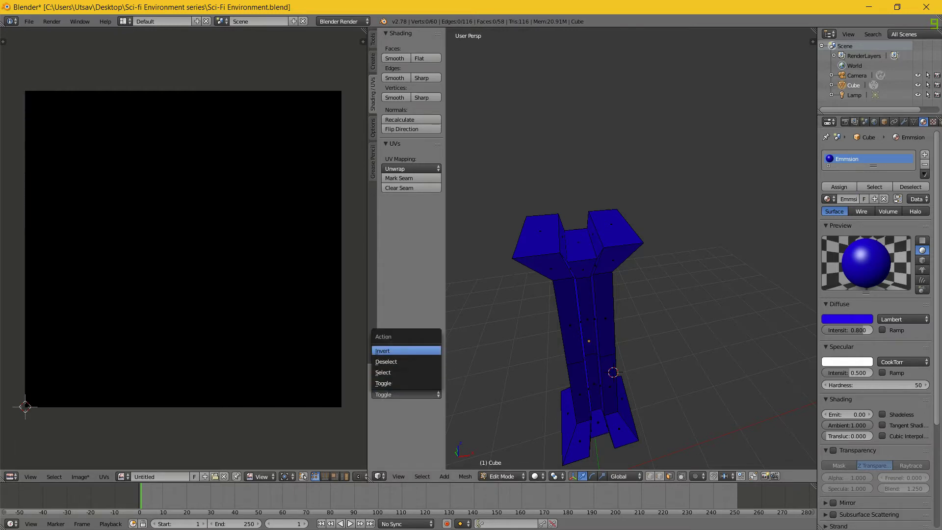
{"action": "left_click", "coordinate": [406, 350]}
{"action": "left_click", "coordinate": [924, 155]}
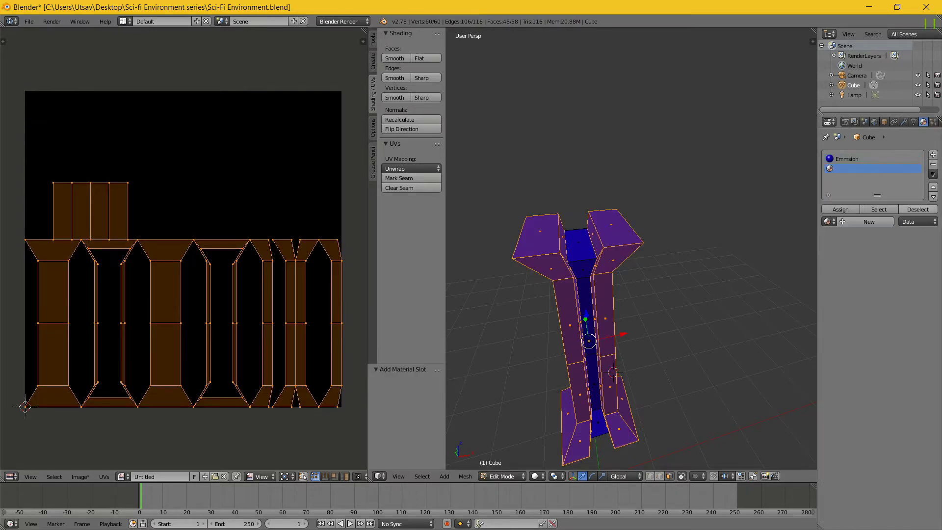
{"action": "left_click", "coordinate": [866, 221]}
- Name the second material Base, assign it to the selected outer faces, and return to Object Mode
{"action": "left_click", "coordinate": [848, 222]}
{"action": "type", "text": "Ba"}
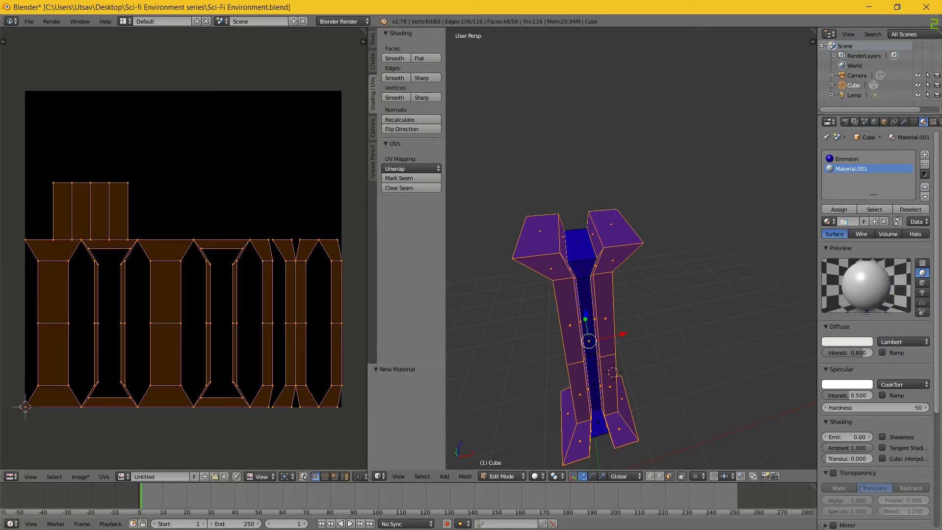
{"action": "type", "text": "se"}
{"action": "key", "text": "Return"}
{"action": "left_click", "coordinate": [839, 209]}
{"action": "key", "text": "a"}
{"action": "key", "text": "Tab"}
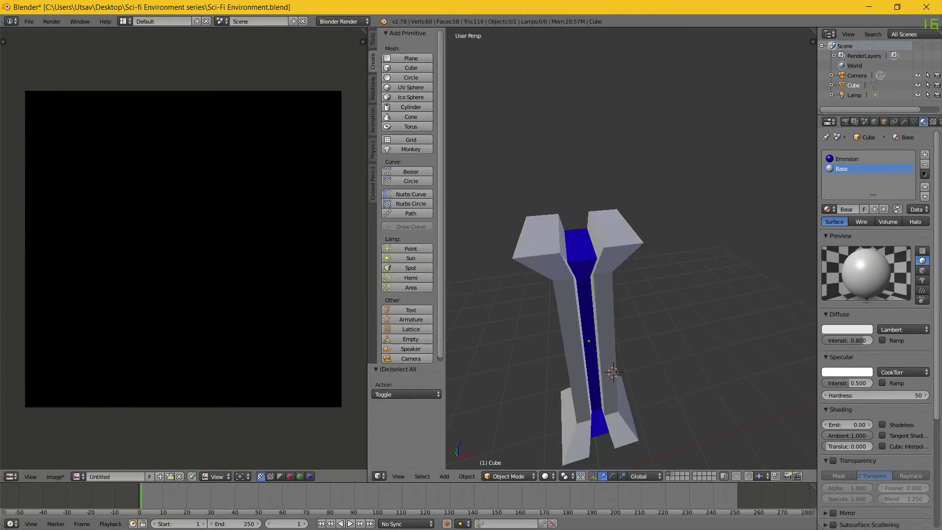
- Select all the pillar's faces in Edit Mode and bake them to the image with the bake mode set to Textures
{"action": "middle_click_drag", "start_coordinate": [628, 274], "coordinate": [638, 246]}
{"action": "key", "text": "Tab"}
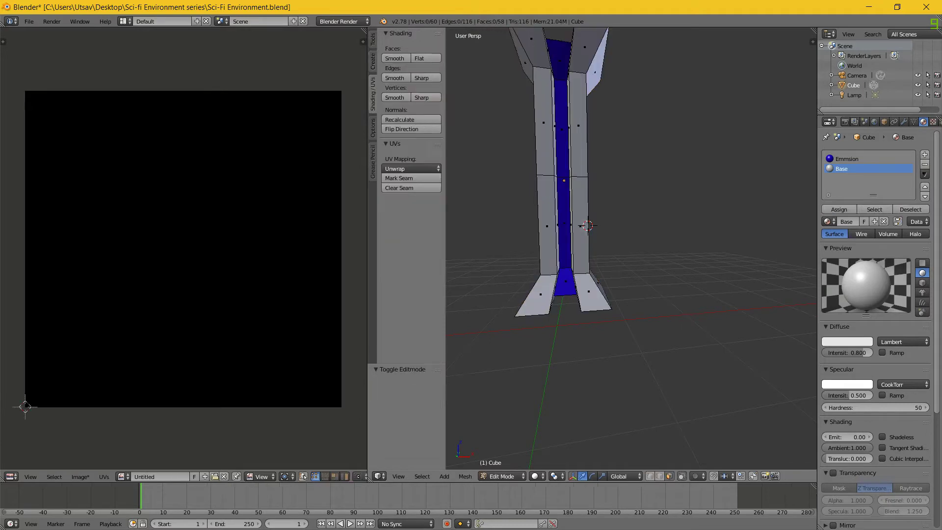
{"action": "key", "text": "a"}
{"action": "scroll", "coordinate": [682, 265], "scroll_direction": "down", "scroll_amount": 2}
{"action": "middle_click_drag", "start_coordinate": [633, 275], "coordinate": [661, 266]}
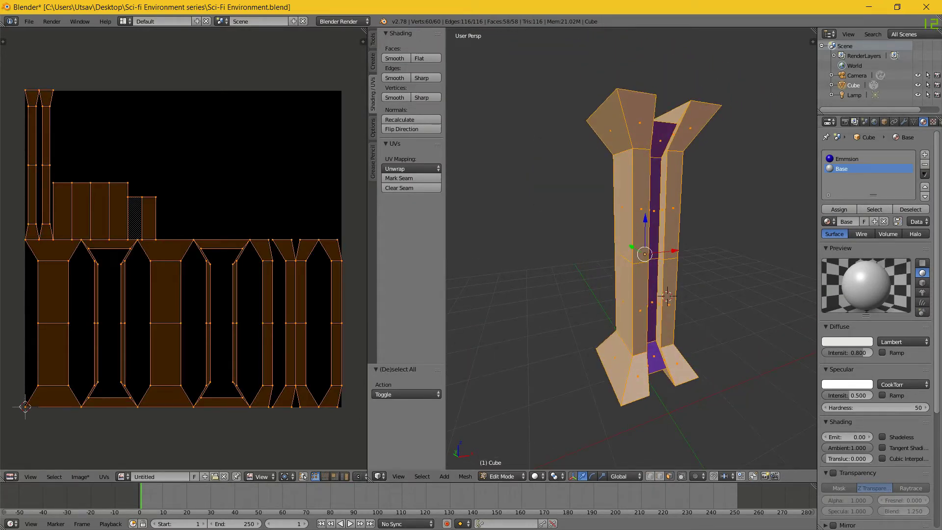
{"action": "left_click", "coordinate": [845, 121]}
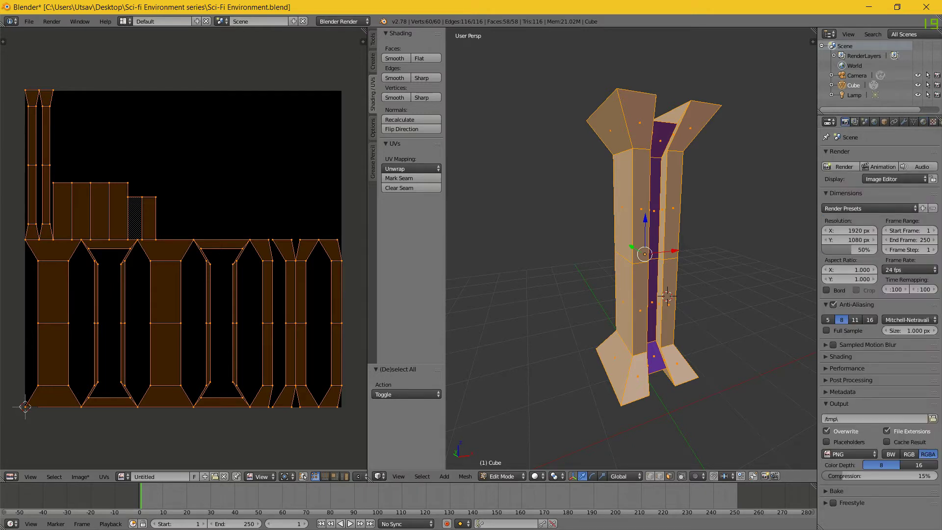
{"action": "scroll", "coordinate": [878, 475], "scroll_direction": "down", "scroll_amount": 3}
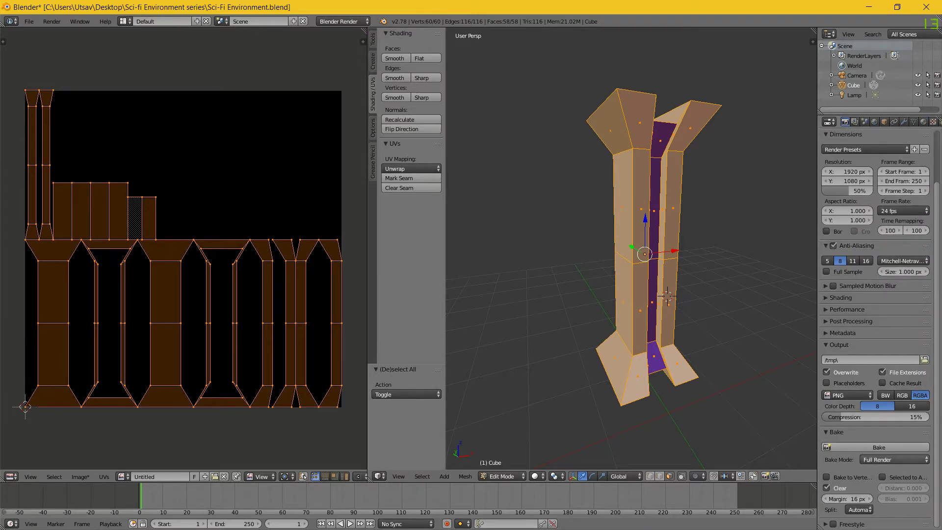
{"action": "left_click", "coordinate": [894, 460]}
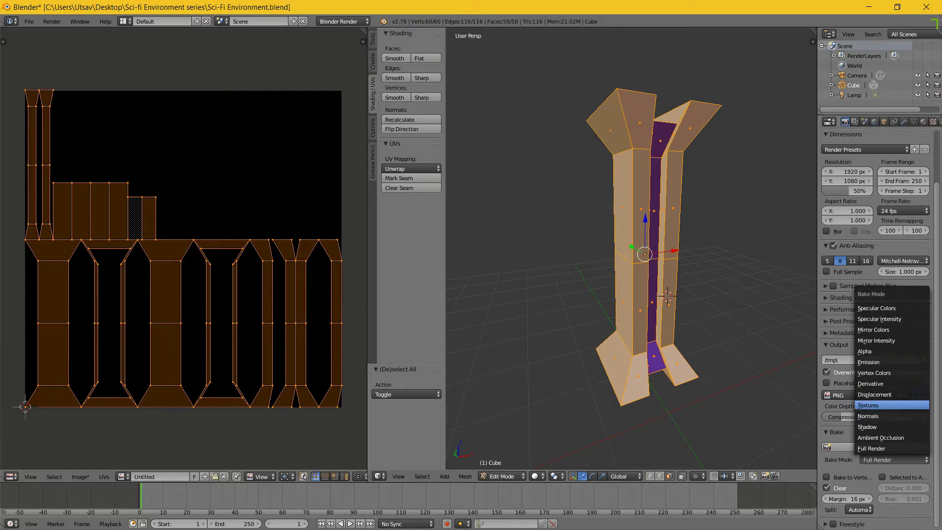
{"action": "left_click", "coordinate": [878, 405]}
{"action": "left_click", "coordinate": [878, 447]}
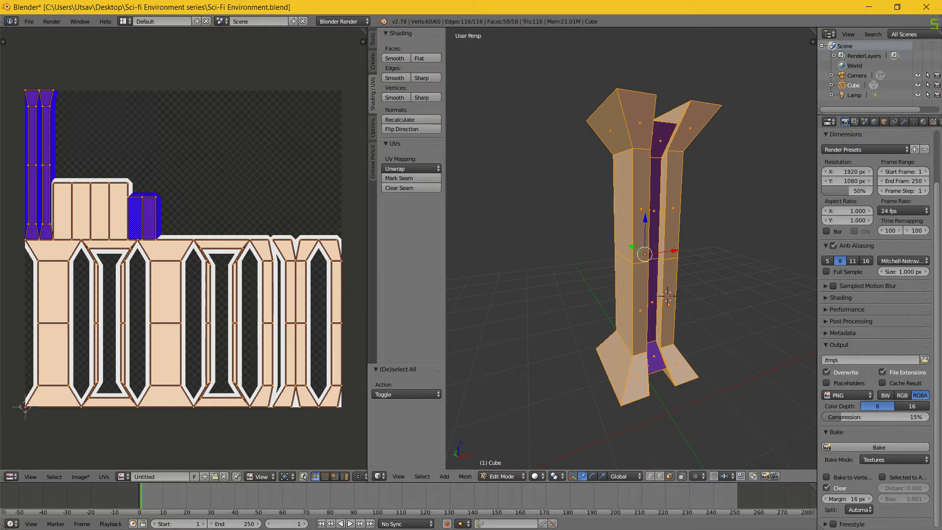
- Save the scene over the existing Sci-Fi Environment.blend file
{"action": "middle_click_drag", "start_coordinate": [633, 245], "coordinate": [599, 243]}
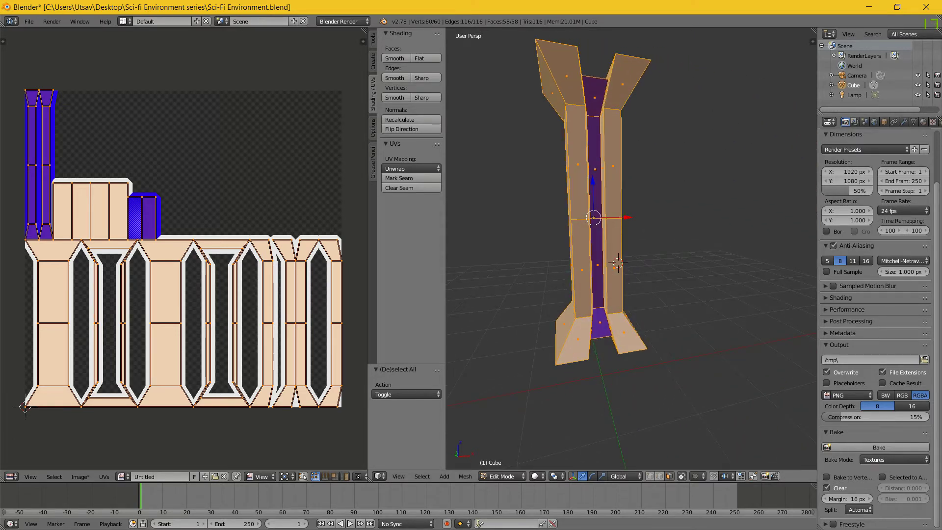
{"action": "key", "text": "ctrl+s"}
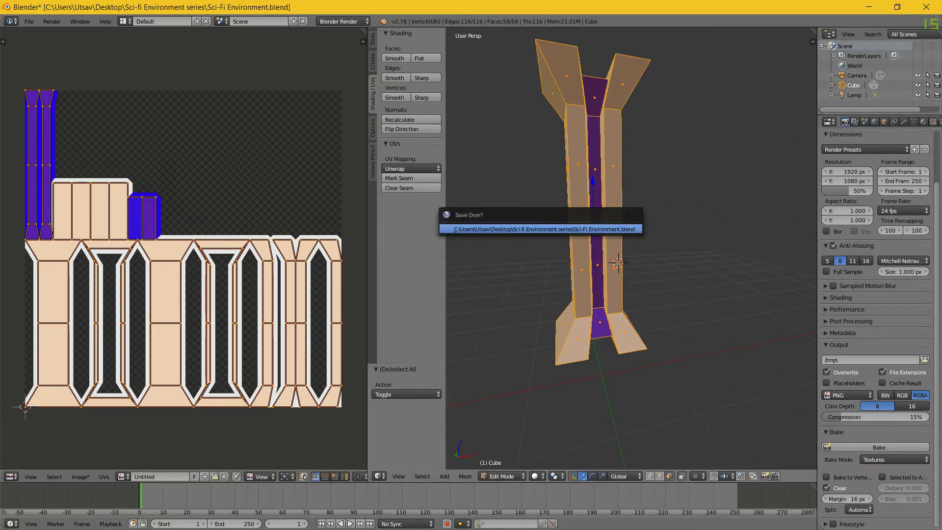
{"action": "key", "text": "ctrl+s"}
{"action": "key", "text": "Return"}
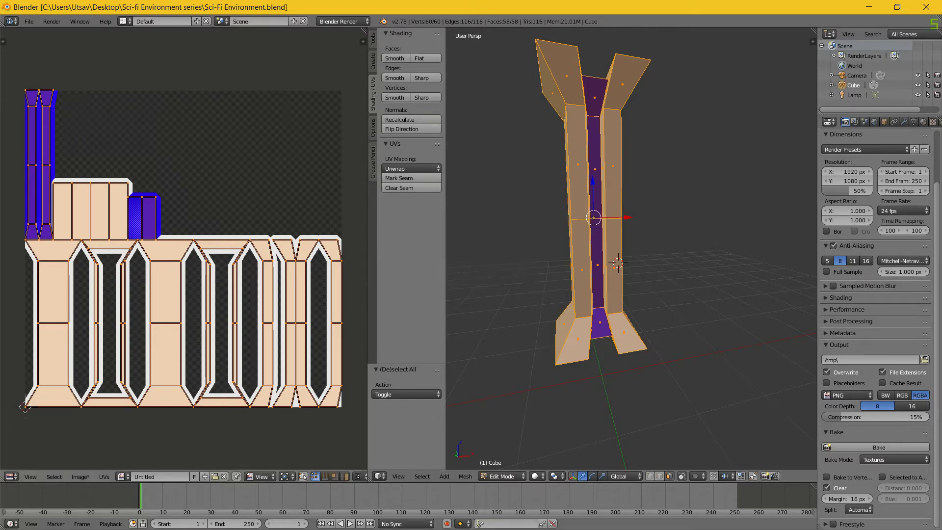
- Save the baked image to the Desktop folder as Color_ID.png
{"action": "left_click", "coordinate": [79, 477]}
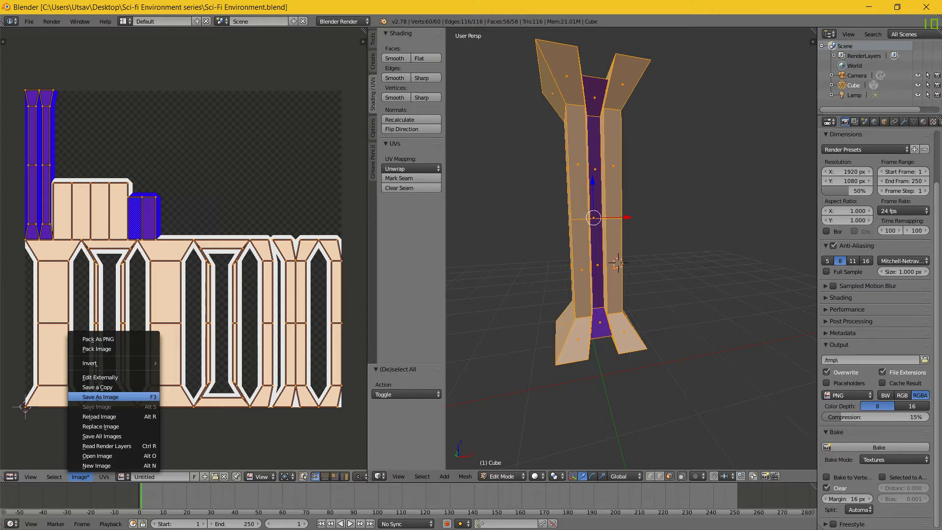
{"action": "left_click", "coordinate": [100, 397]}
{"action": "left_click", "coordinate": [39, 206]}
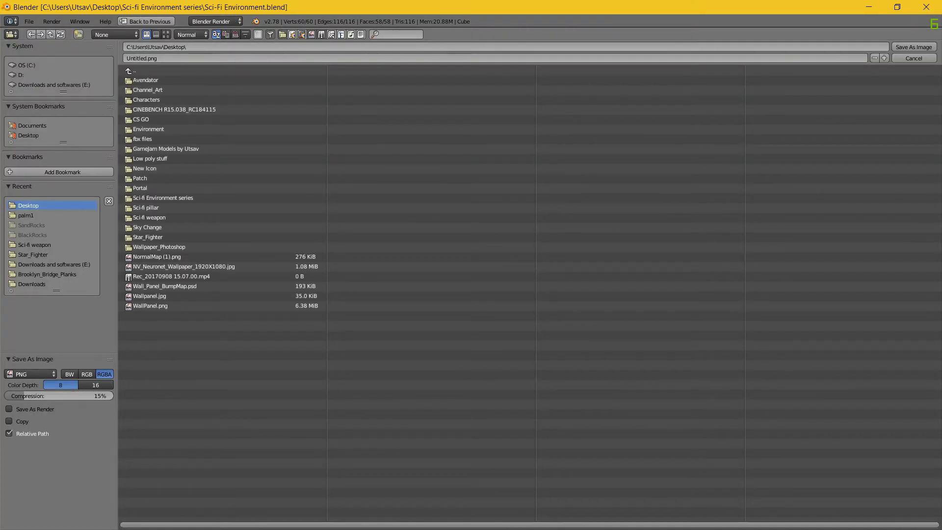
{"action": "left_click", "coordinate": [196, 58]}
{"action": "type", "text": "Color_ID"}
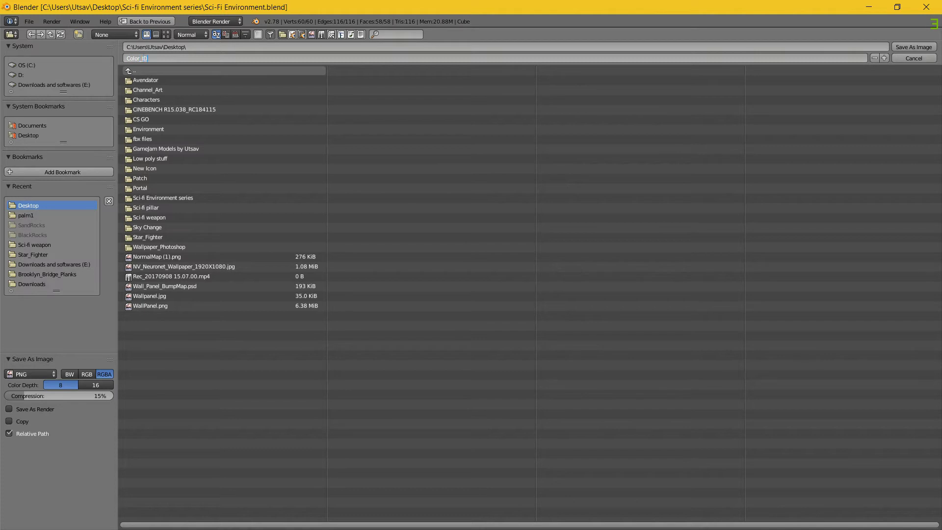
{"action": "key", "text": "Return"}
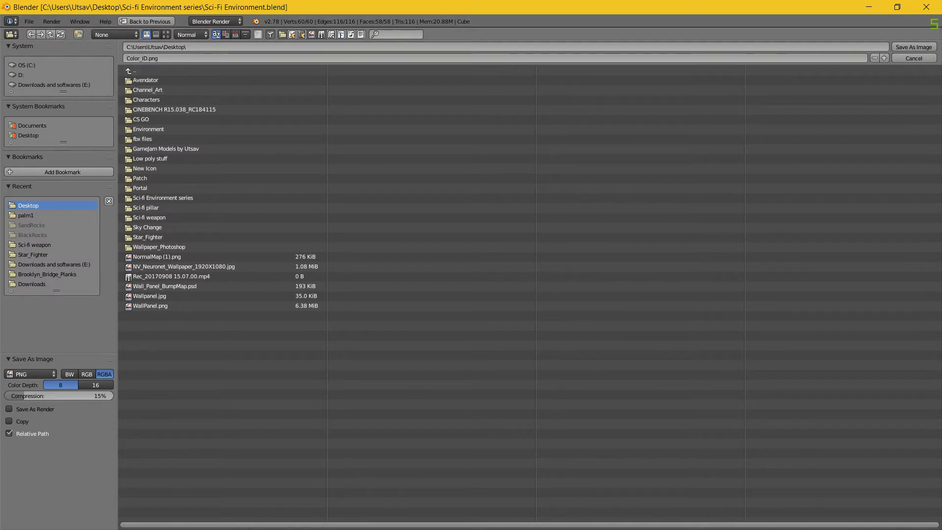
{"action": "key", "text": "Return"}
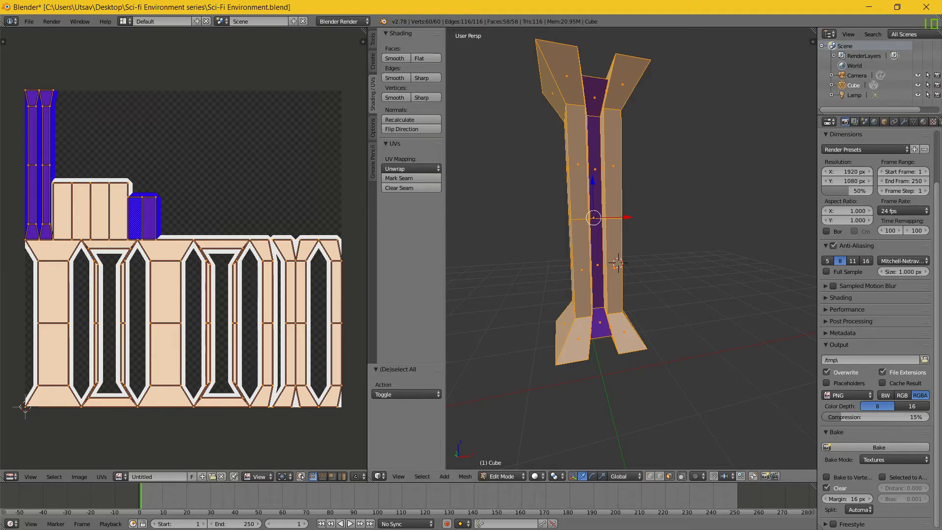
- Return the pillar to Object Mode and save the scene over its existing .blend file
{"action": "middle_click_drag", "start_coordinate": [594, 220], "coordinate": [692, 280]}
{"action": "key", "text": "ctrl+s"}
{"action": "left_click", "coordinate": [633, 300]}
- Start a Wavefront (.obj) export with Desktop as the destination folder
{"action": "left_click", "coordinate": [29, 21]}
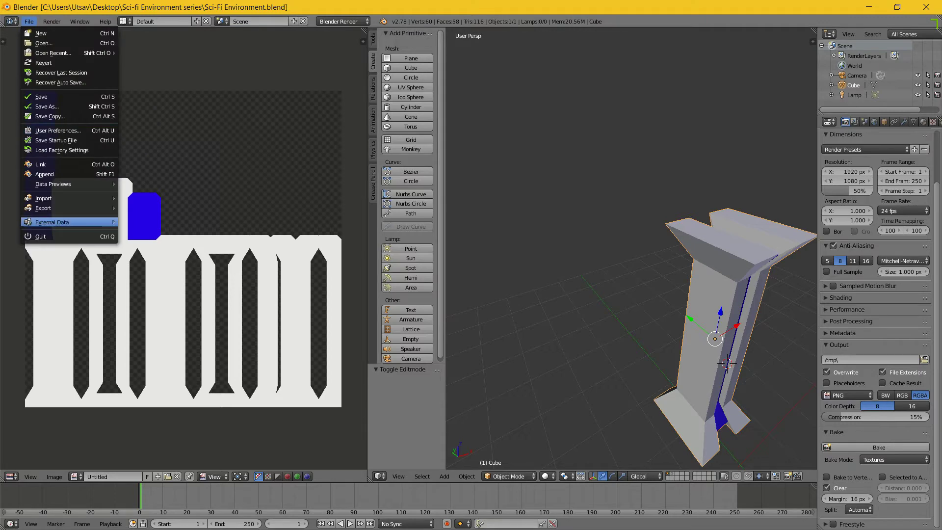
{"action": "mouse_move", "coordinate": [58, 208]}
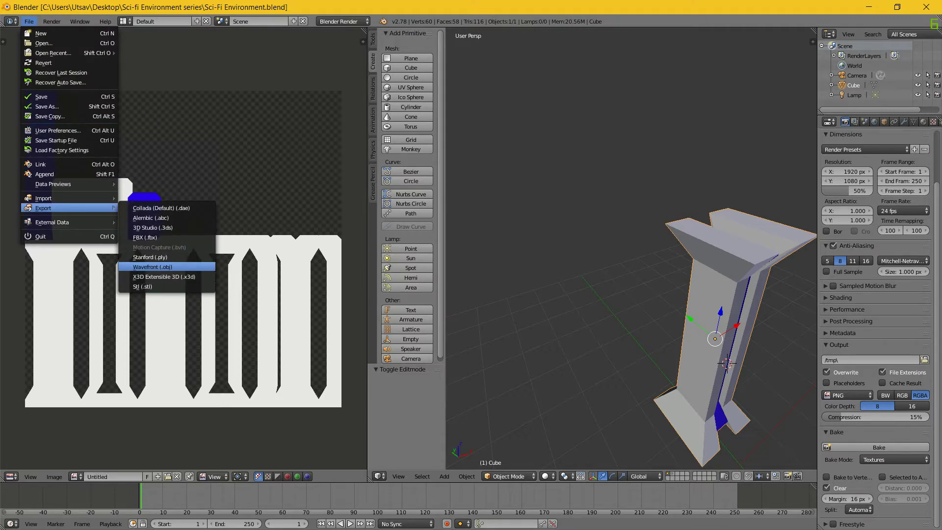
{"action": "left_click", "coordinate": [152, 266]}
{"action": "left_click", "coordinate": [28, 205]}
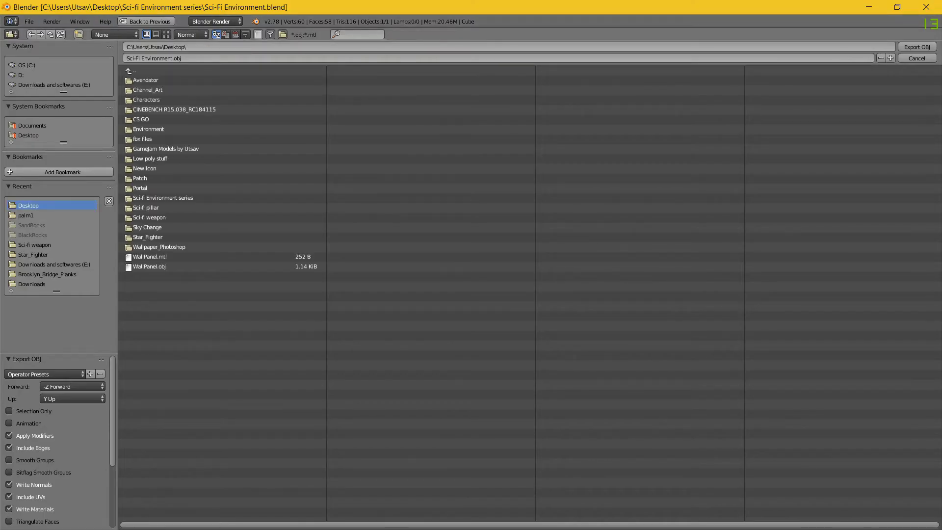
{"action": "left_click", "coordinate": [192, 58]}
{"action": "type", "text": "Pillar"}
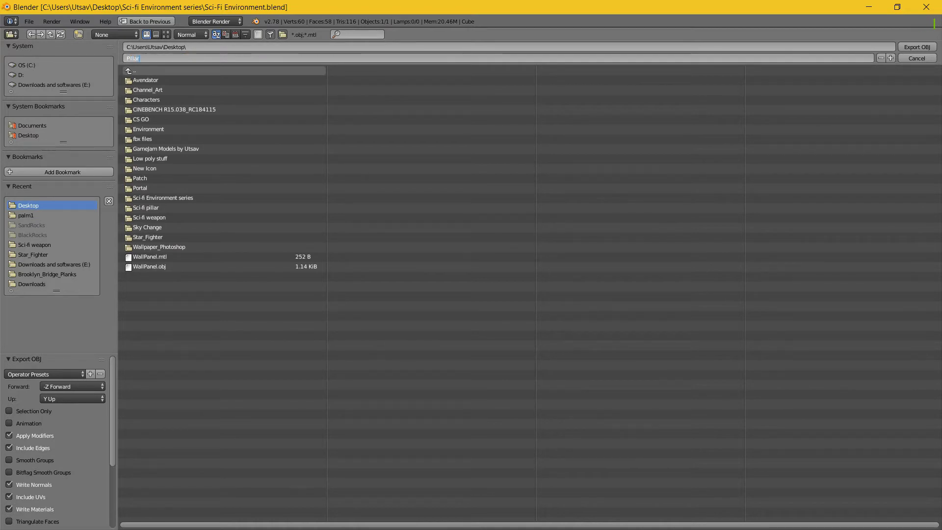
{"action": "key", "text": "Escape"}
- Enable Selection Only, Smooth Groups and Triangulate Faces, and export the pillar as Sci-Fi Environment.obj
{"action": "left_click", "coordinate": [30, 411]}
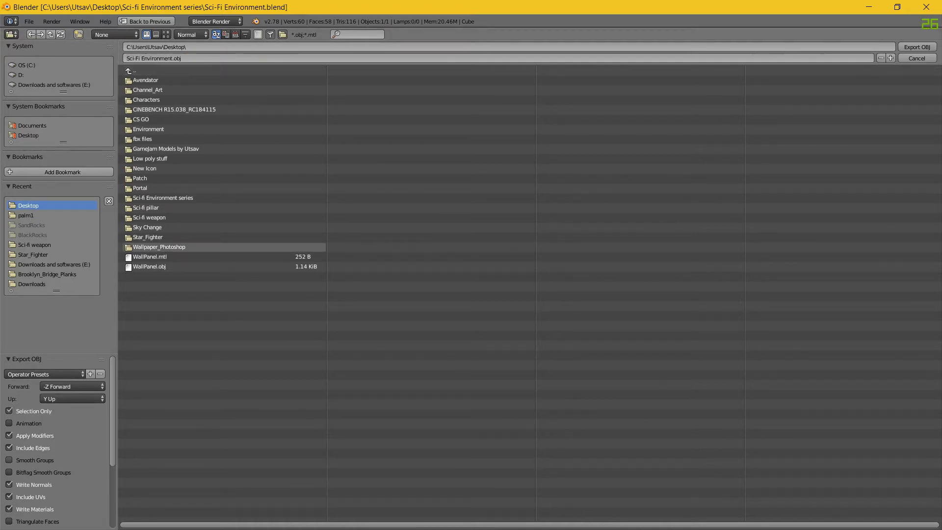
{"action": "left_click", "coordinate": [34, 459]}
{"action": "scroll", "coordinate": [57, 441], "scroll_direction": "down", "scroll_amount": 2}
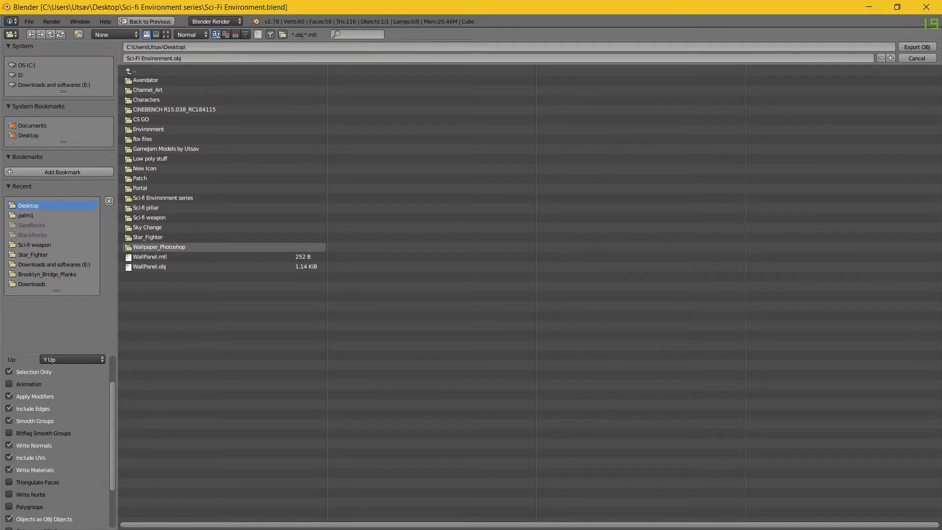
{"action": "left_click", "coordinate": [8, 482]}
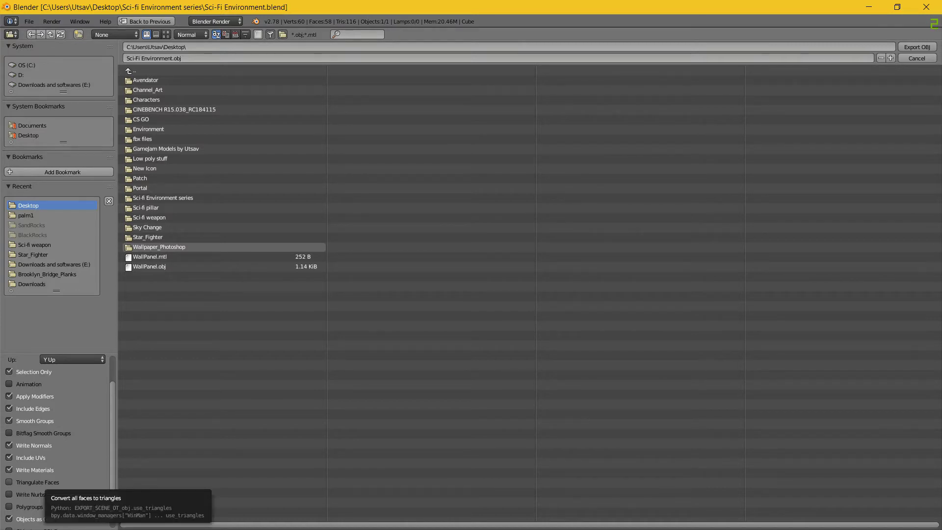
{"action": "left_click", "coordinate": [35, 481]}
{"action": "scroll", "coordinate": [35, 482], "scroll_direction": "down", "scroll_amount": 3}
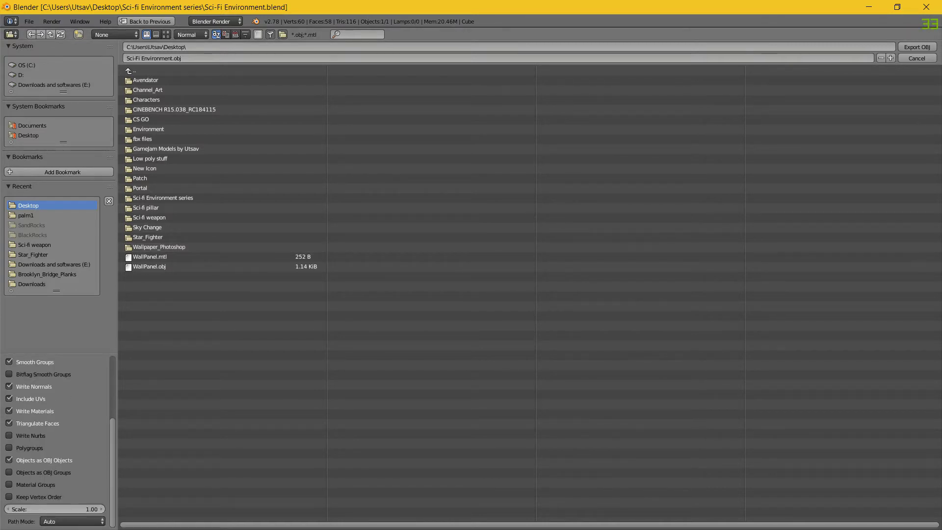
{"action": "scroll", "coordinate": [59, 440], "scroll_direction": "up", "scroll_amount": 5}
{"action": "scroll", "coordinate": [59, 441], "scroll_direction": "down", "scroll_amount": 3}
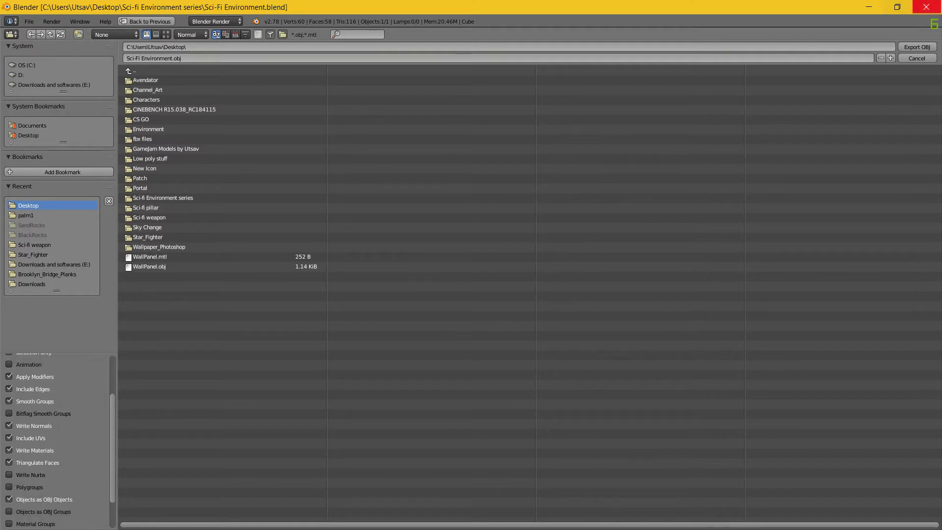
{"action": "left_click", "coordinate": [917, 47]}
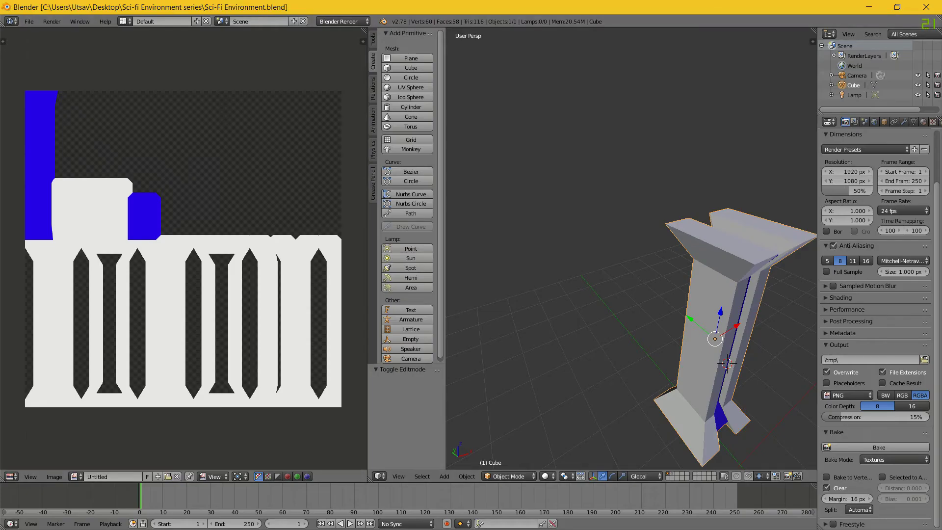
- Show the desktop, switch to Chrome and search Google for scifi pillar textures, accepting the suggested spelling "sci fi pillar textures"
{"action": "key", "text": "super+d"}
{"action": "left_click_drag", "start_coordinate": [369, 335], "coordinate": [346, 316]}
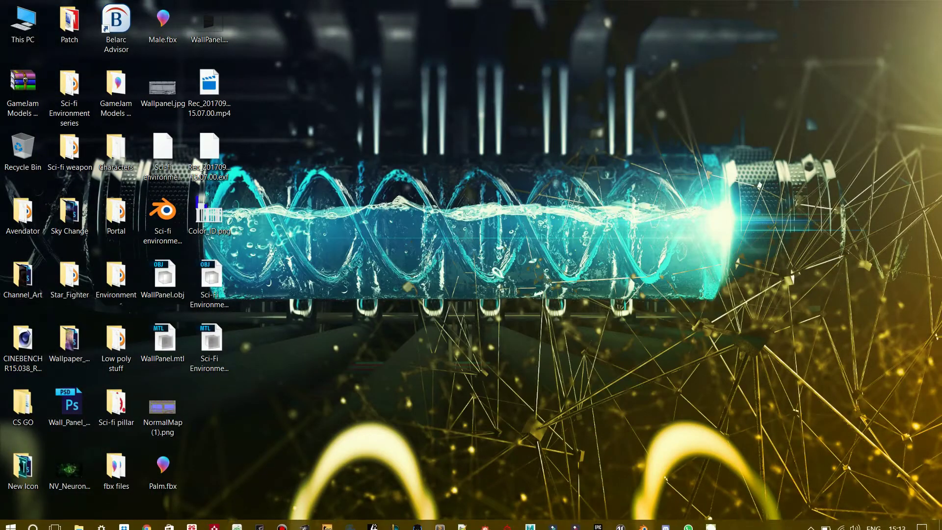
{"action": "left_click", "coordinate": [147, 520]}
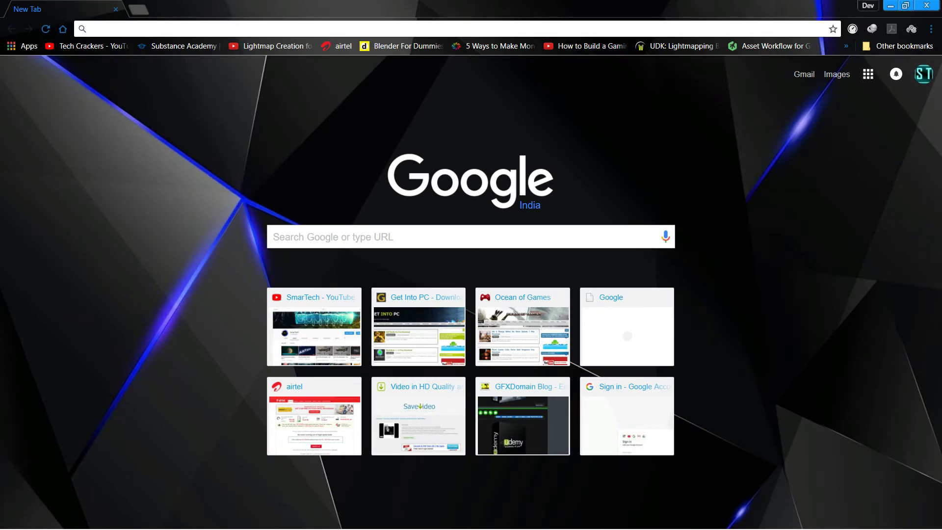
{"action": "type", "text": "scifi"}
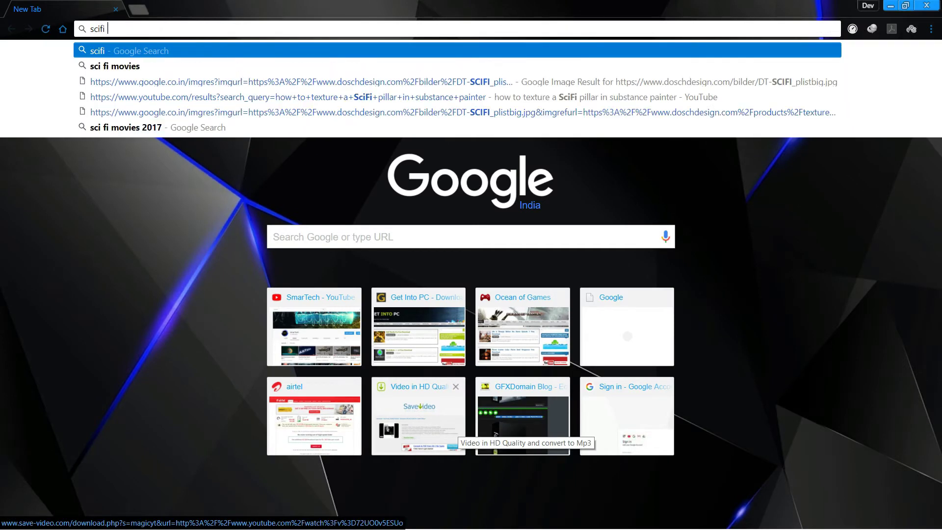
{"action": "type", "text": " pilla"}
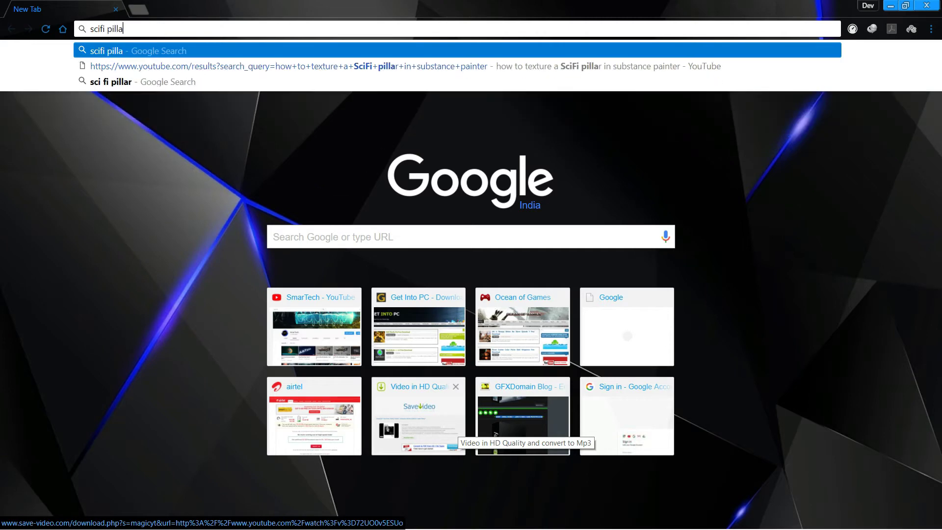
{"action": "type", "text": "r tex"}
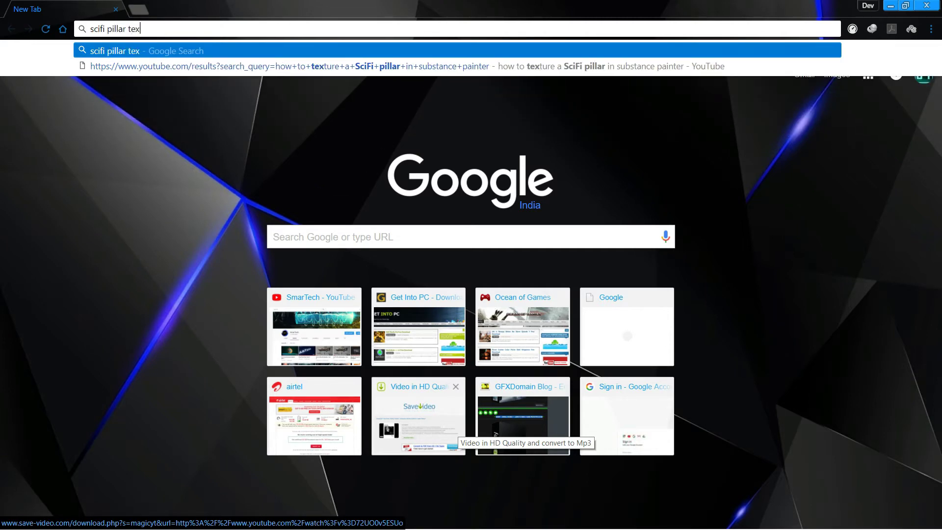
{"action": "type", "text": "tures"}
{"action": "key", "text": "Return"}
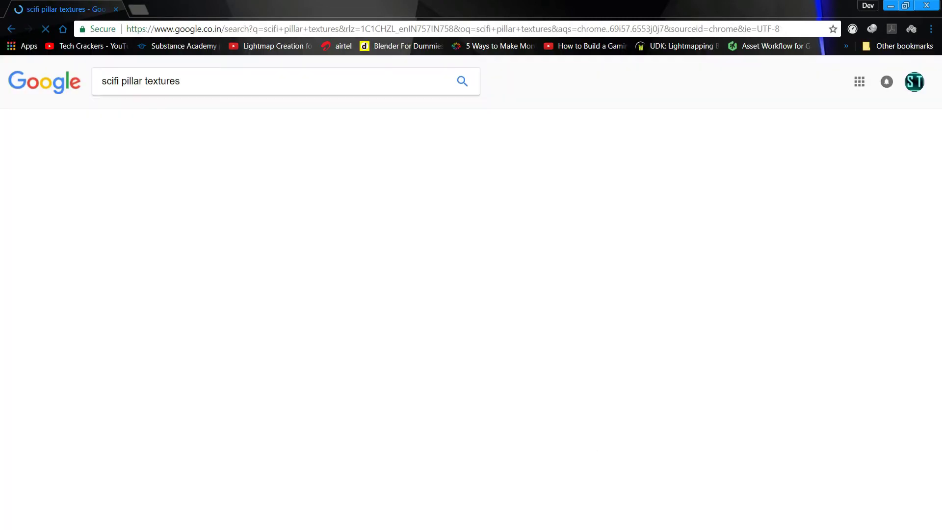
{"action": "left_click", "coordinate": [223, 168]}
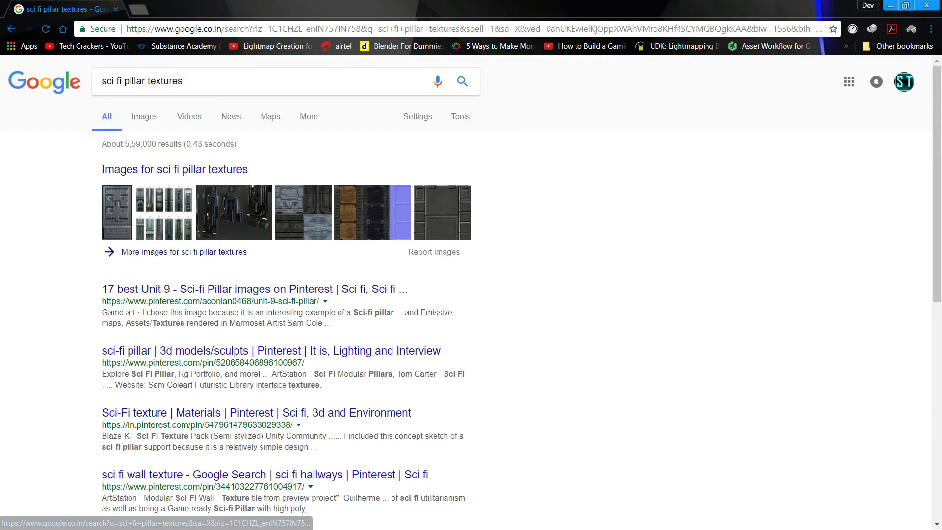
- Preview the four-part sci-fi panel texture from the image strip, look around it, and return to the search results
{"action": "left_click", "coordinate": [303, 213]}
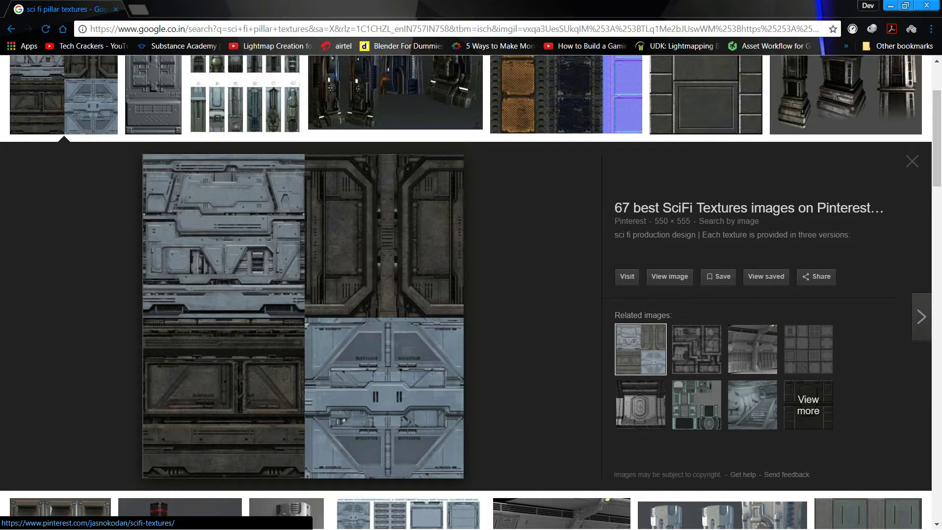
{"action": "scroll", "coordinate": [471, 294], "scroll_direction": "down", "scroll_amount": 10}
{"action": "scroll", "coordinate": [471, 294], "scroll_direction": "up", "scroll_amount": 9}
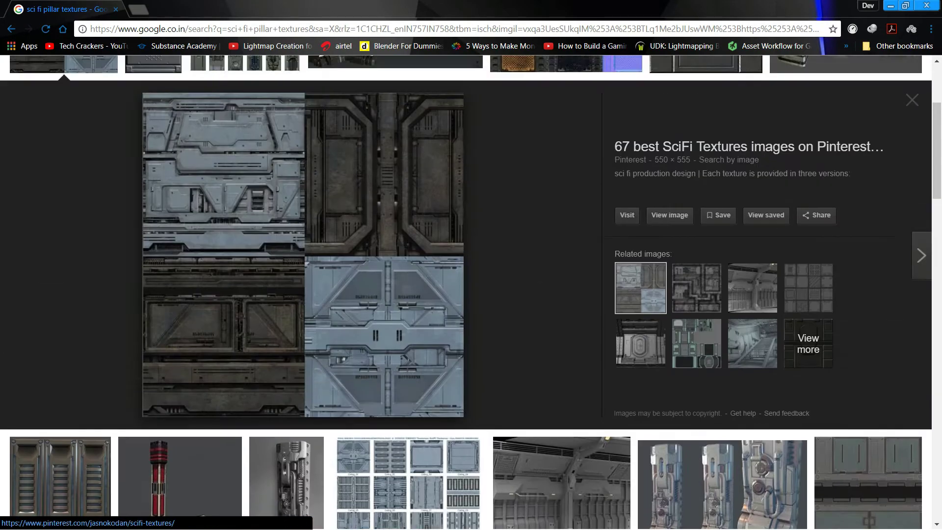
{"action": "left_click", "coordinate": [12, 29]}
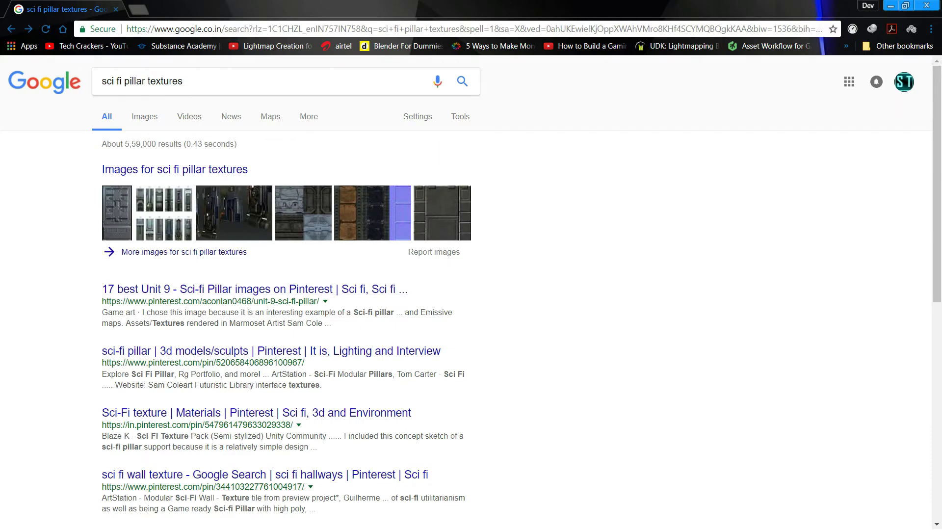
- Browse the image results for sci-fi pillar texture references
{"action": "left_click", "coordinate": [144, 116]}
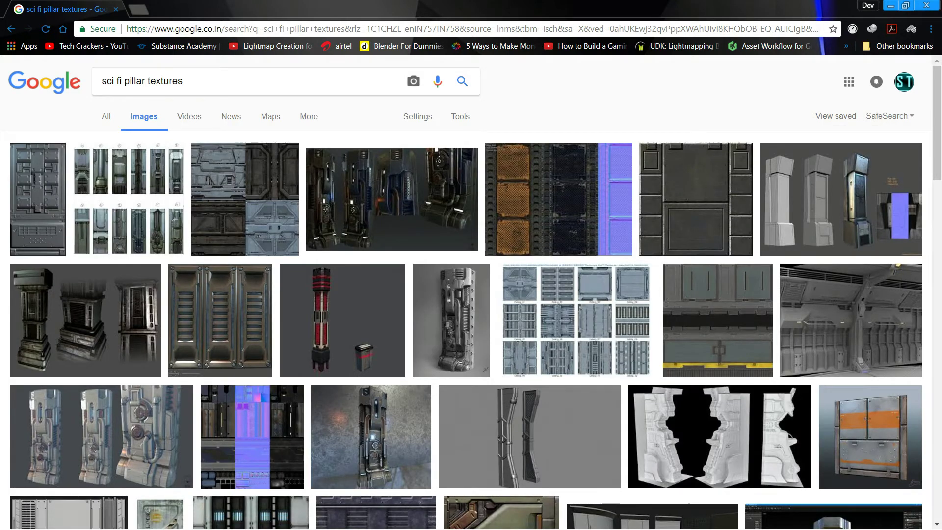
{"action": "scroll", "coordinate": [571, 174], "scroll_direction": "down", "scroll_amount": 6}
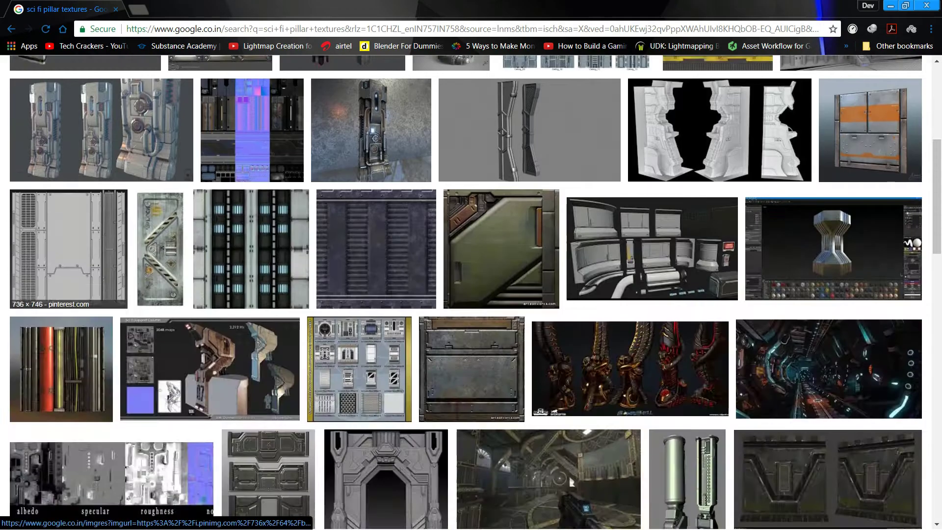
{"action": "scroll", "coordinate": [570, 175], "scroll_direction": "down", "scroll_amount": 6}
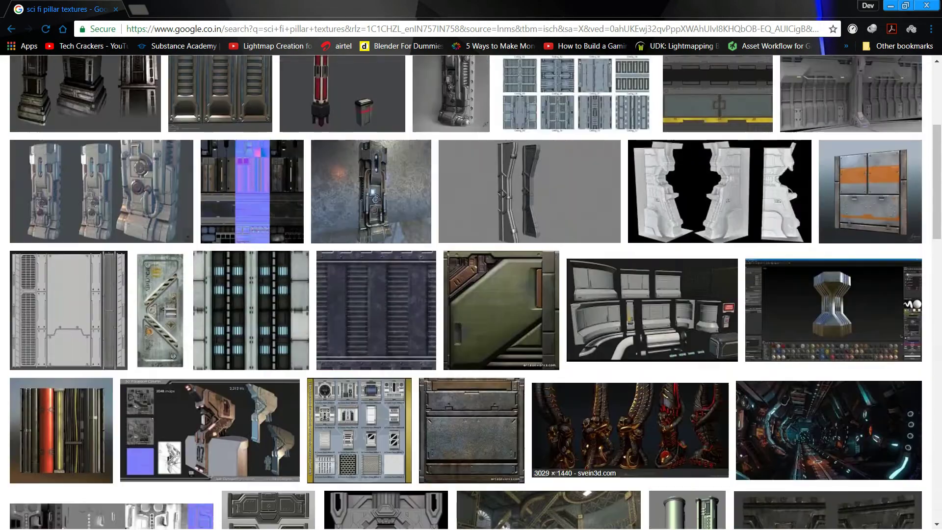
{"action": "scroll", "coordinate": [471, 292], "scroll_direction": "up", "scroll_amount": 4}
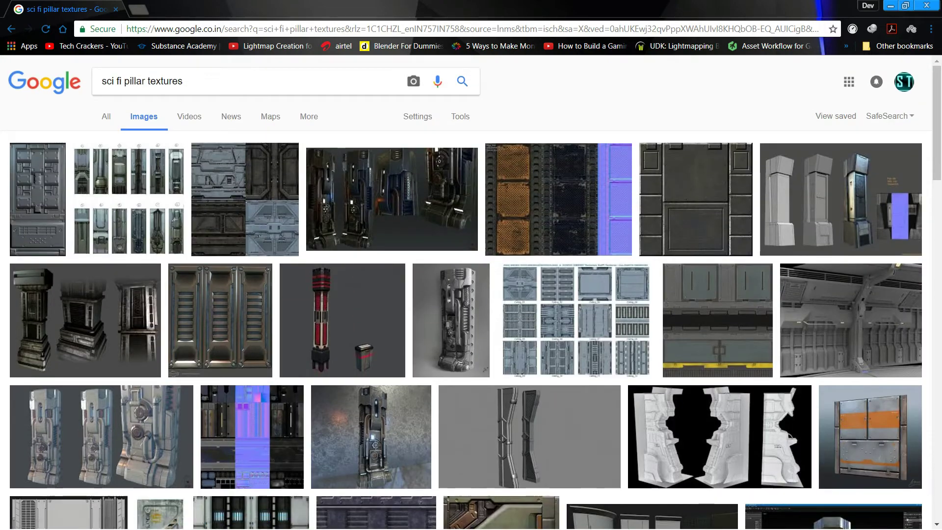
- Go back to all results, open the Pinterest page "Sci-Fi texture | Materials" and examine its related texture images
{"action": "left_click", "coordinate": [106, 116]}
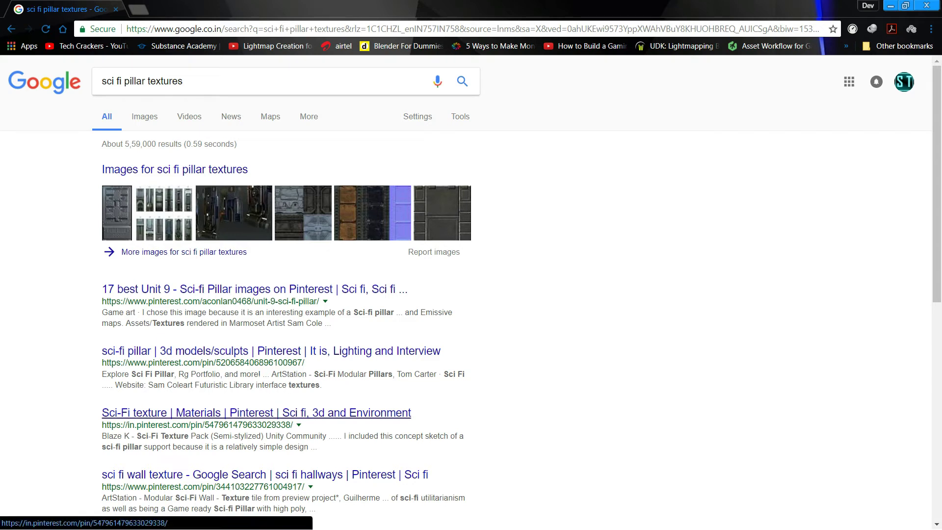
{"action": "left_click", "coordinate": [255, 413]}
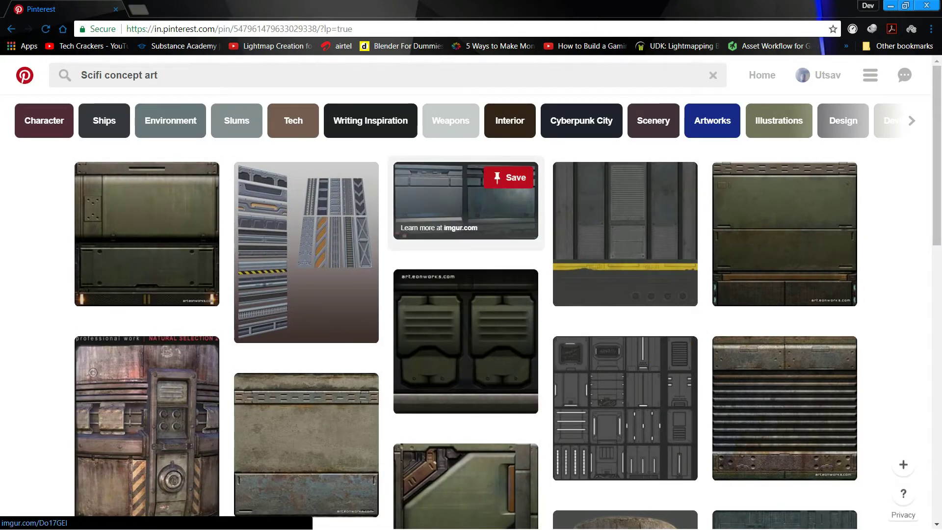
{"action": "scroll", "coordinate": [471, 294], "scroll_direction": "down", "scroll_amount": 4}
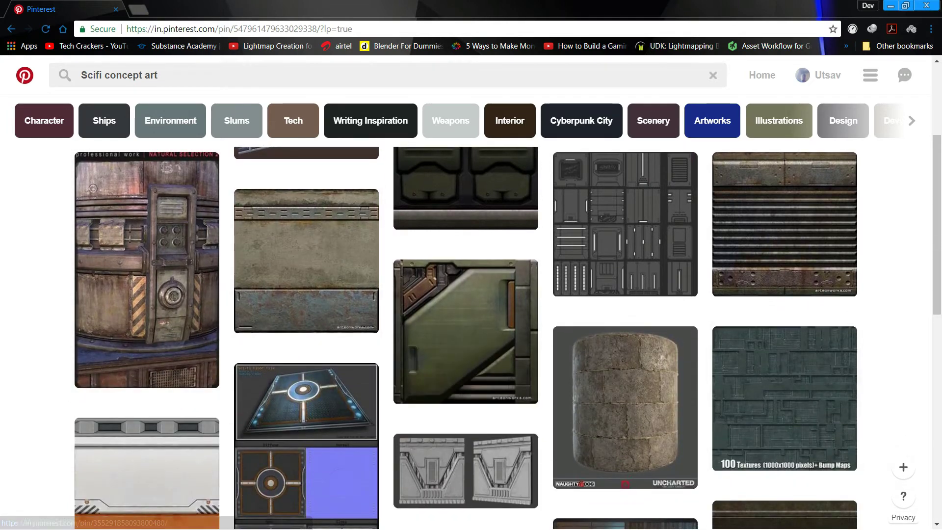
{"action": "scroll", "coordinate": [471, 294], "scroll_direction": "down", "scroll_amount": 4}
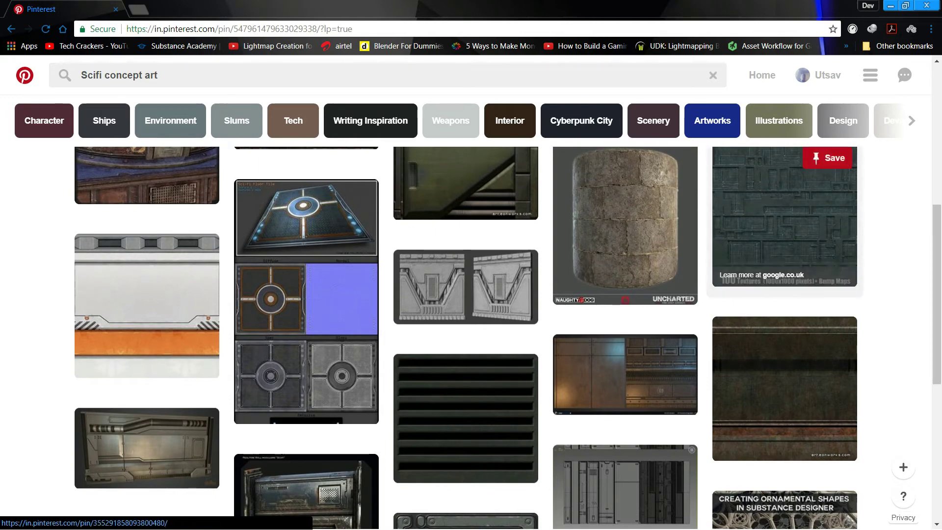
{"action": "scroll", "coordinate": [638, 344], "scroll_direction": "down", "scroll_amount": 6}
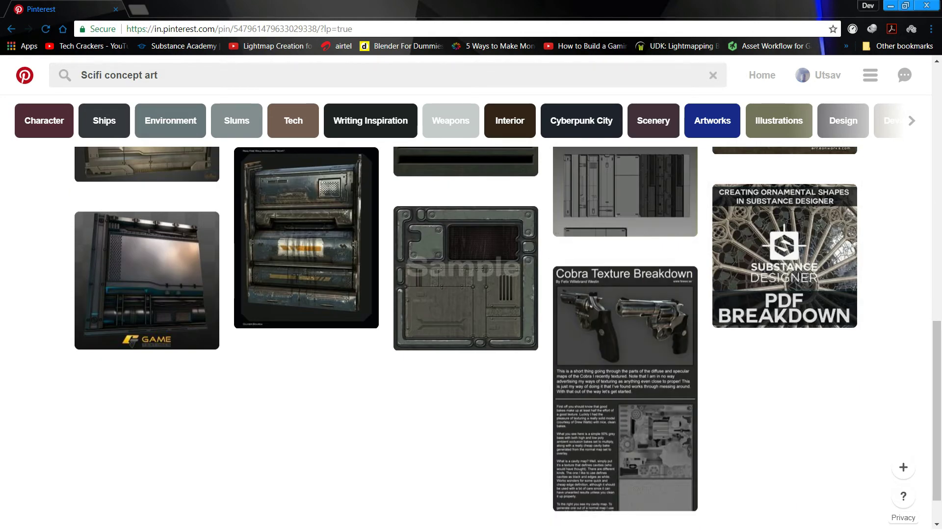
{"action": "scroll", "coordinate": [471, 294], "scroll_direction": "up", "scroll_amount": 3}
{"action": "scroll", "coordinate": [466, 275], "scroll_direction": "down", "scroll_amount": 2}
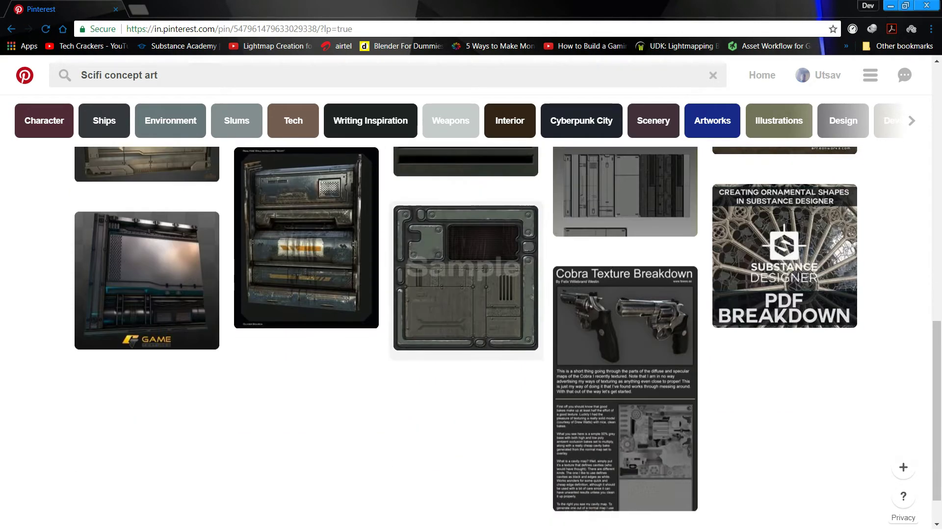
- Replace the "Scifi concept art" query and search Pinterest for "Sci-Fi pillar texture"
{"action": "scroll", "coordinate": [466, 274], "scroll_direction": "up", "scroll_amount": 3}
{"action": "left_click", "coordinate": [158, 75]}
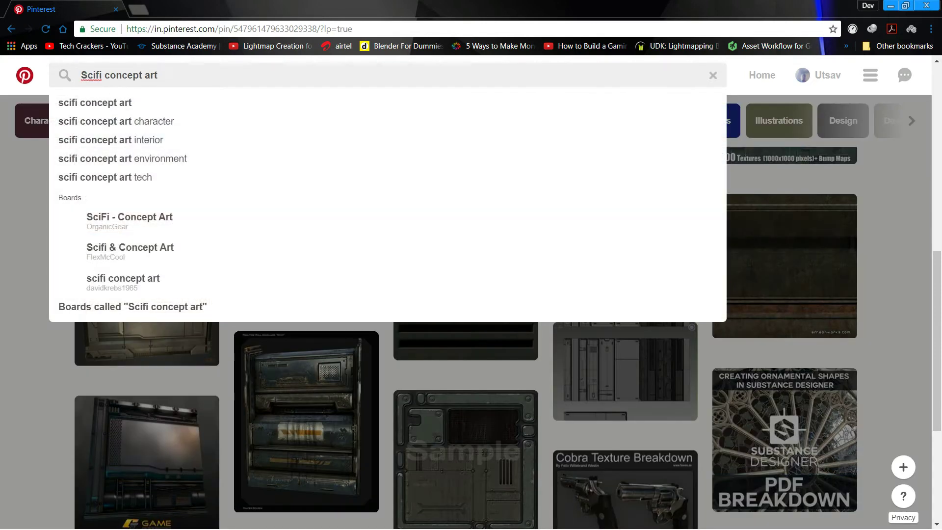
{"action": "key", "text": "ctrl+a"}
{"action": "key", "text": "Down"}
{"action": "key", "text": "Up"}
{"action": "type", "text": "Sci-Fi"}
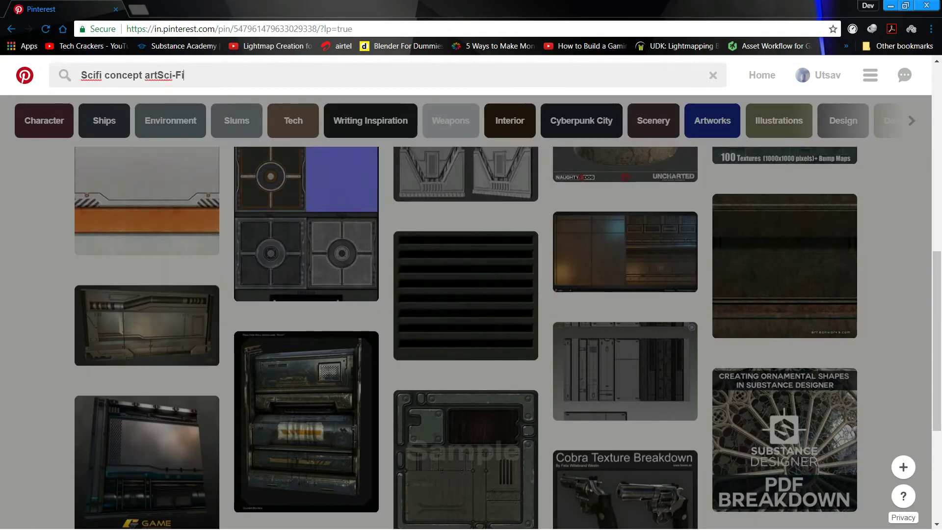
{"action": "key", "text": "BackSpace"}
{"action": "key", "text": "BackSpace"}
{"action": "key", "text": "BackSpace"}
{"action": "key", "text": "BackSpace"}
{"action": "key", "text": "BackSpace"}
{"action": "key", "text": "BackSpace"}
{"action": "key", "text": "BackSpace"}
{"action": "key", "text": "BackSpace"}
{"action": "key", "text": "BackSpace"}
{"action": "key", "text": "BackSpace"}
{"action": "key", "text": "BackSpace"}
{"action": "key", "text": "BackSpace"}
{"action": "key", "text": "BackSpace"}
{"action": "key", "text": "BackSpace"}
{"action": "key", "text": "BackSpace"}
{"action": "key", "text": "BackSpace"}
{"action": "key", "text": "BackSpace"}
{"action": "key", "text": "BackSpace"}
{"action": "key", "text": "BackSpace"}
{"action": "key", "text": "BackSpace"}
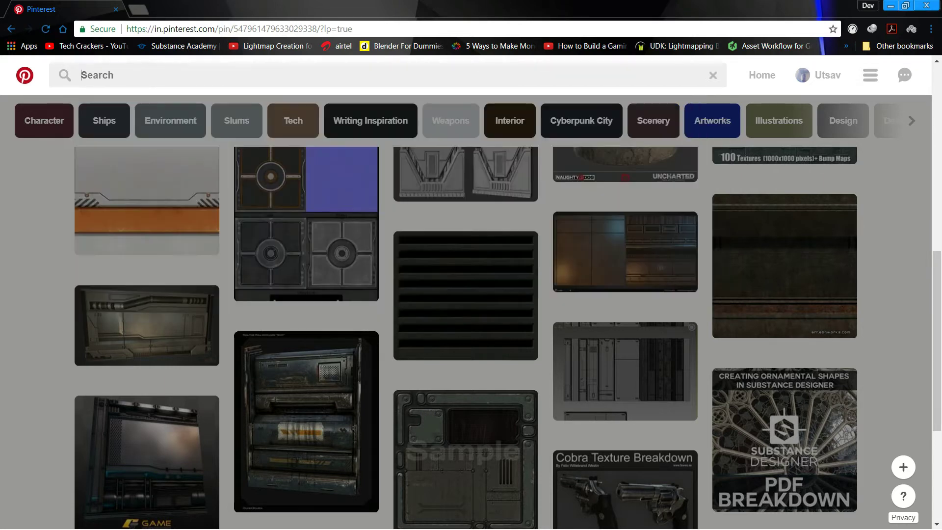
{"action": "type", "text": "Sci-Fi pil"}
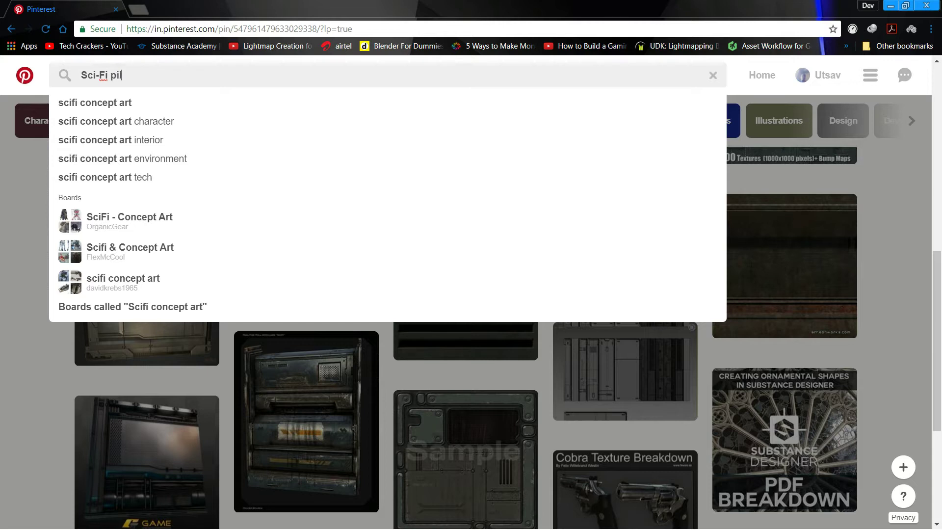
{"action": "type", "text": "lar texture"}
{"action": "key", "text": "Return"}
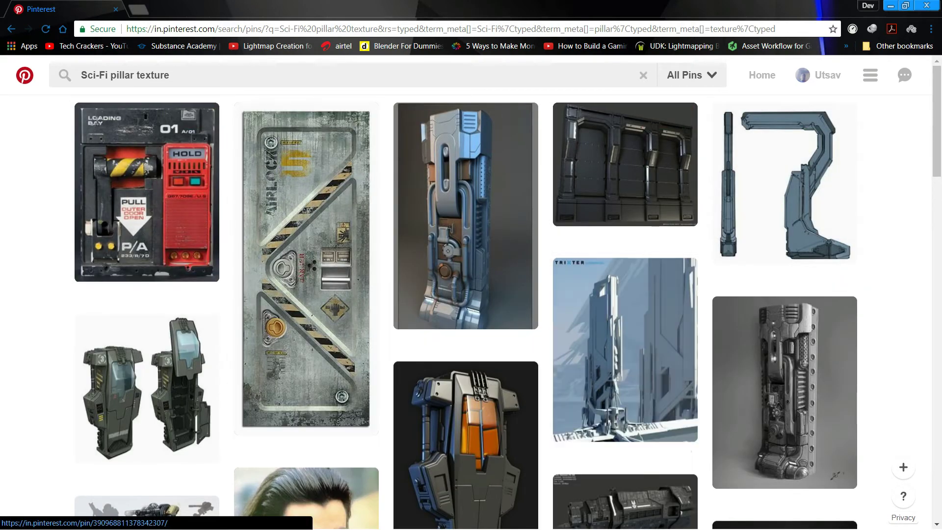
- Browse the Sci-Fi pillar texture results for a suitable texture image, including the airlock door panel
{"action": "mouse_move", "coordinate": [306, 270]}
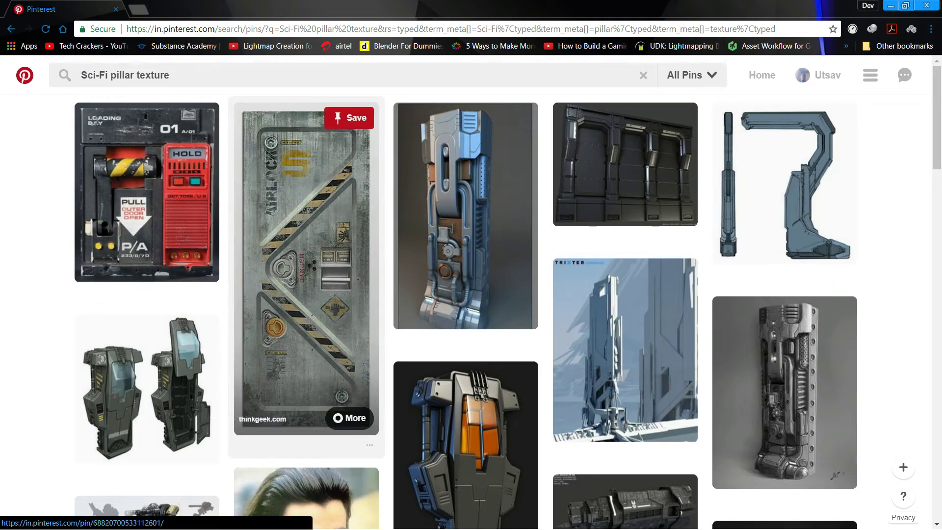
{"action": "scroll", "coordinate": [306, 270], "scroll_direction": "down", "scroll_amount": 1}
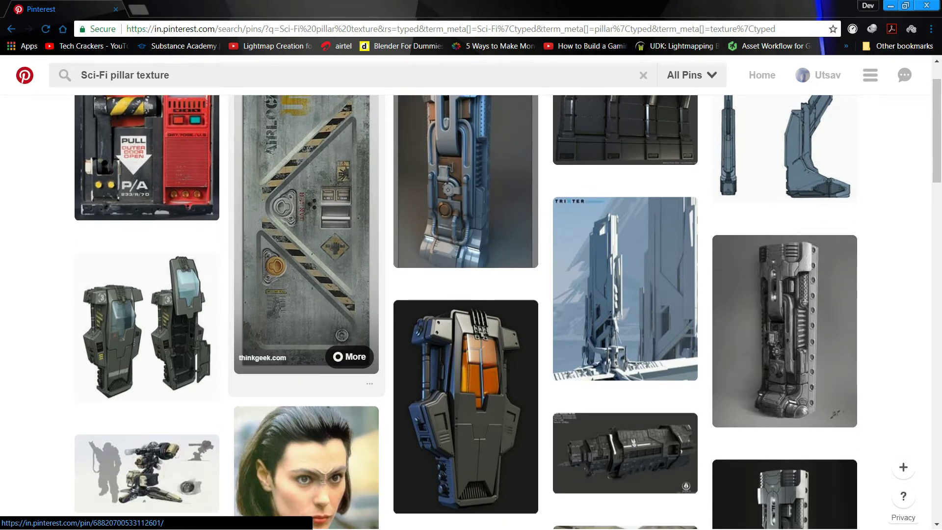
{"action": "scroll", "coordinate": [306, 270], "scroll_direction": "up", "scroll_amount": 1}
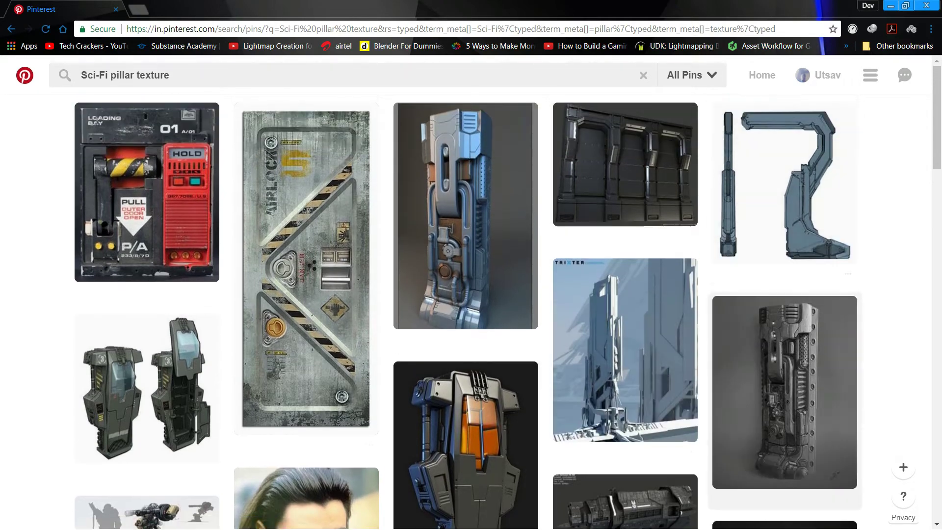
{"action": "scroll", "coordinate": [306, 269], "scroll_direction": "down", "scroll_amount": 4}
{"action": "scroll", "coordinate": [306, 269], "scroll_direction": "down", "scroll_amount": 2}
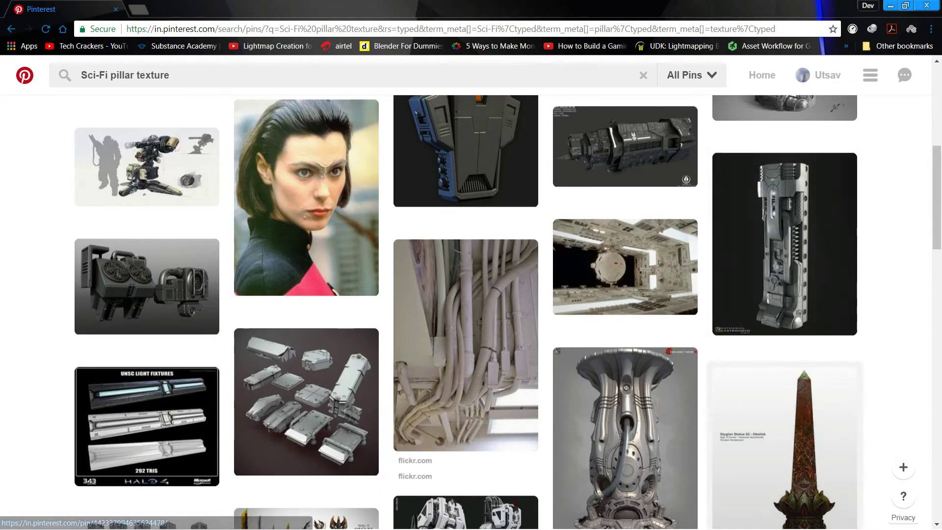
{"action": "scroll", "coordinate": [306, 270], "scroll_direction": "down", "scroll_amount": 5}
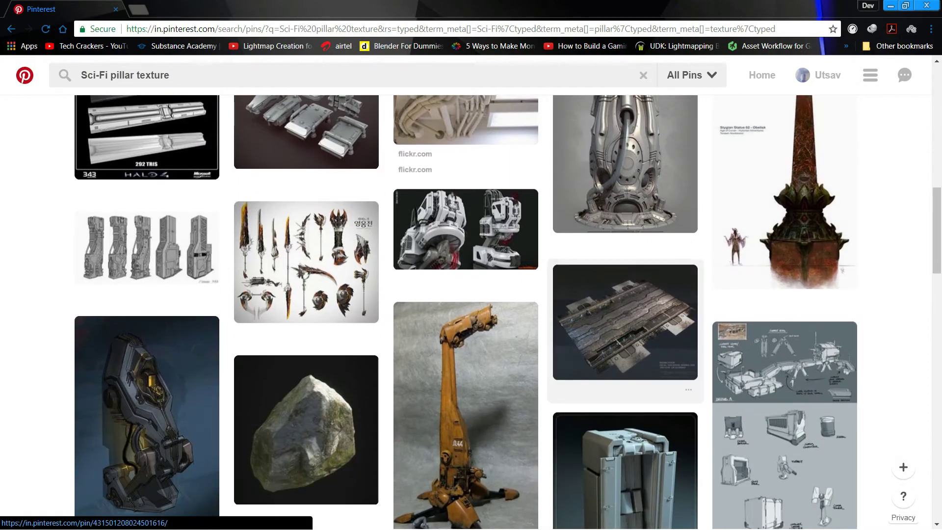
{"action": "scroll", "coordinate": [306, 270], "scroll_direction": "up", "scroll_amount": 10}
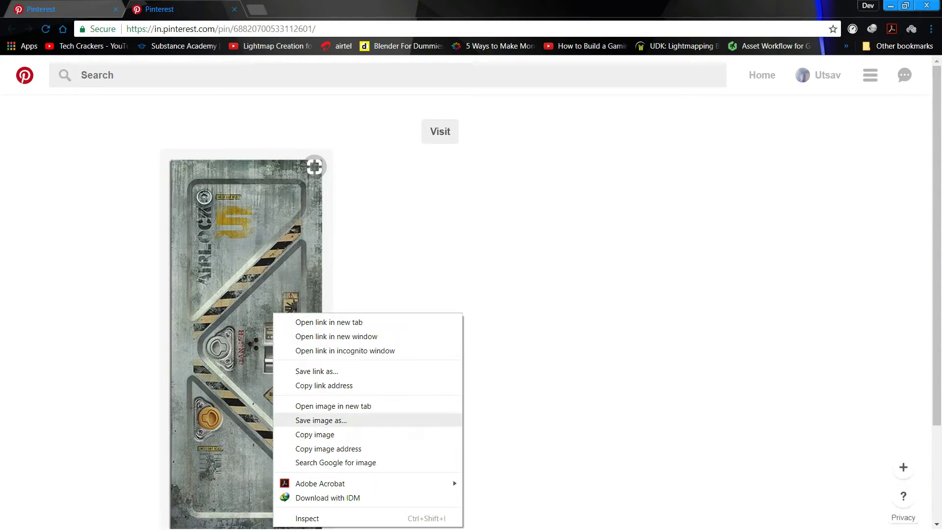
- Save the airlock door panel image to the Desktop as the JPEG file Pillar_Texture.jpg
{"action": "left_click", "coordinate": [321, 420]}
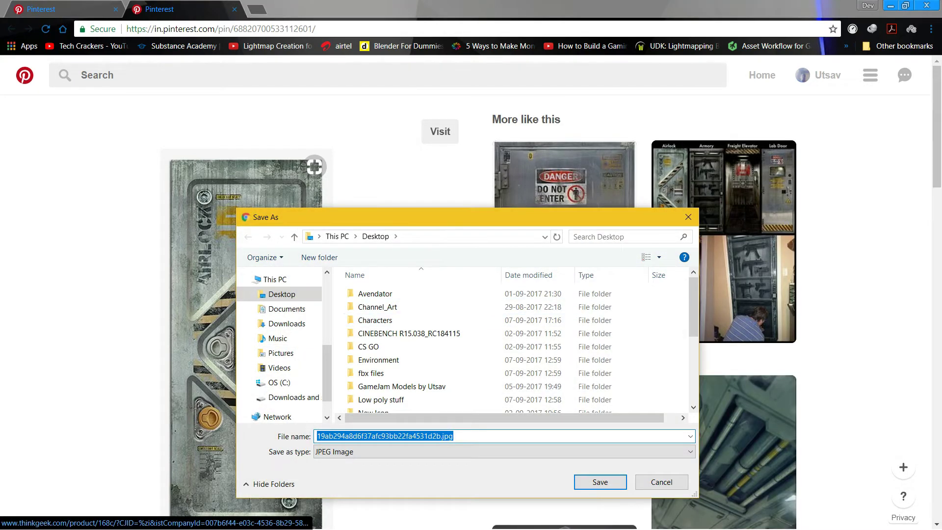
{"action": "key", "text": "ctrl+a"}
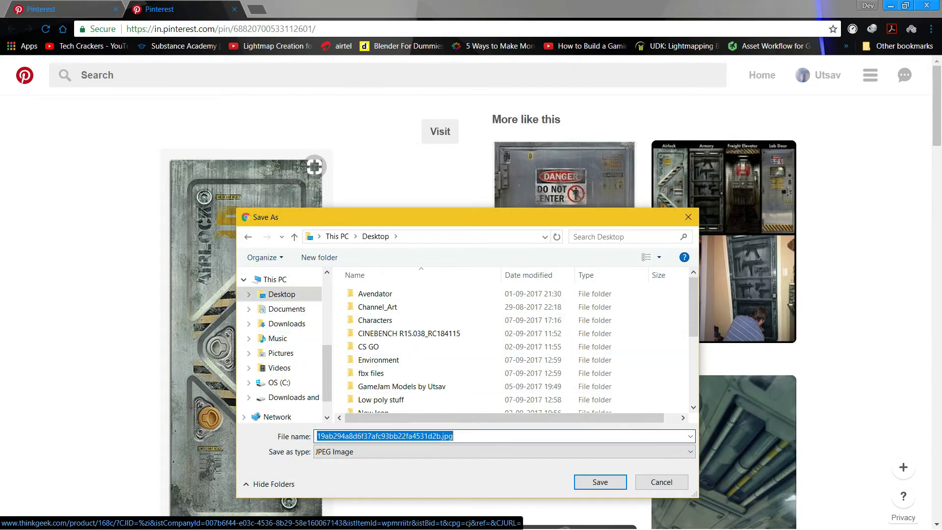
{"action": "type", "text": "Textures"}
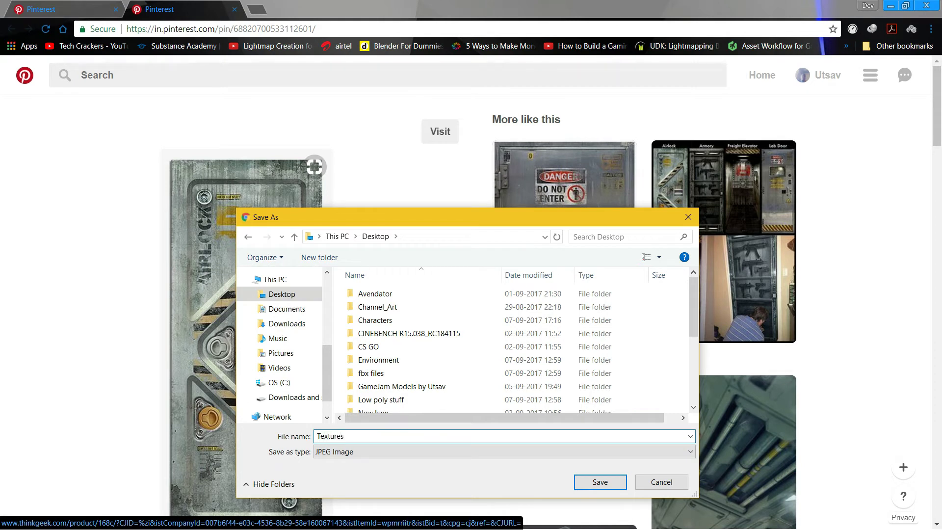
{"action": "key", "text": "BackSpace"}
{"action": "key", "text": "BackSpace"}
{"action": "key", "text": "BackSpace"}
{"action": "key", "text": "BackSpace"}
{"action": "key", "text": "BackSpace"}
{"action": "key", "text": "BackSpace"}
{"action": "key", "text": "BackSpace"}
{"action": "type", "text": "Pil"}
{"action": "key", "text": "Return"}
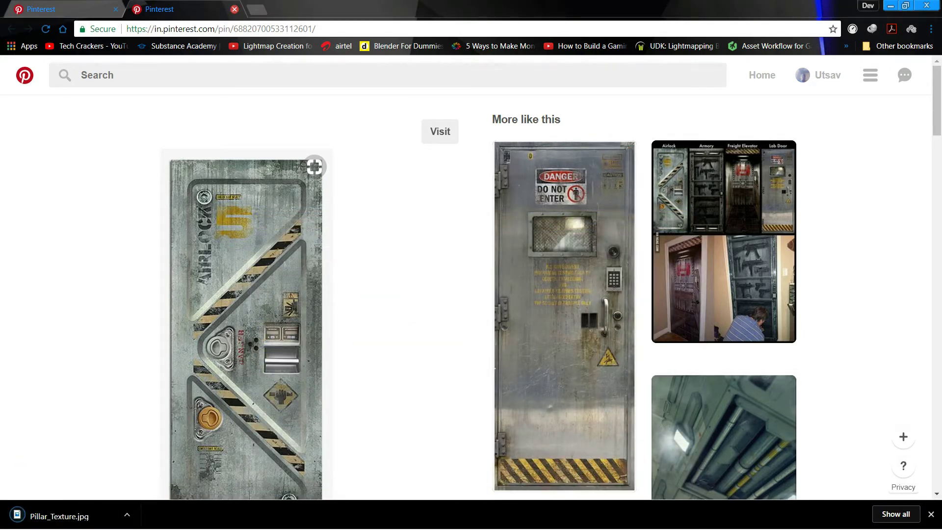
- Close the airlock image page and the Pinterest search results, leaving only a new blank tab open
{"action": "key", "text": "ctrl+w"}
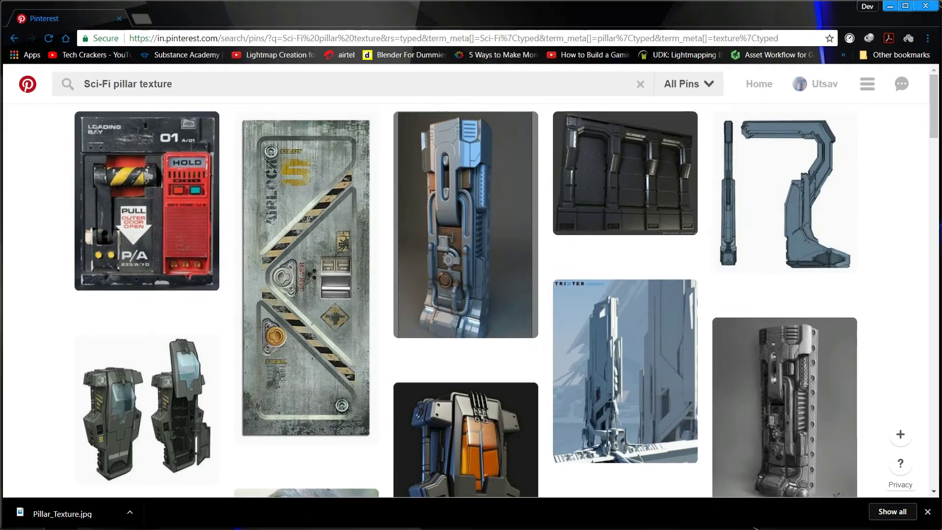
{"action": "key", "text": "super+Down"}
{"action": "key", "text": "super+Up"}
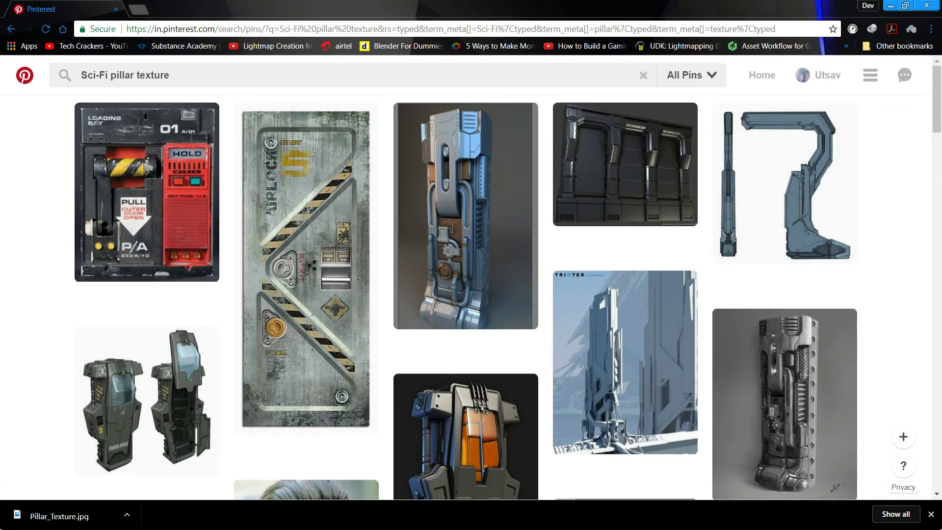
{"action": "left_click", "coordinate": [139, 10]}
{"action": "left_click", "coordinate": [116, 9]}
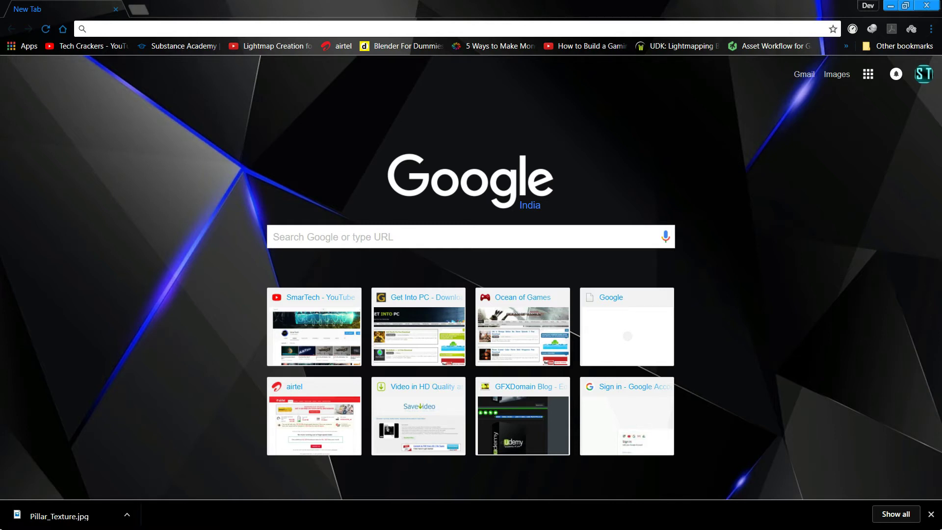
- Search Google for "normal map generator" and open the NormalMap-Online page on GitHub
{"action": "type", "text": "Image"}
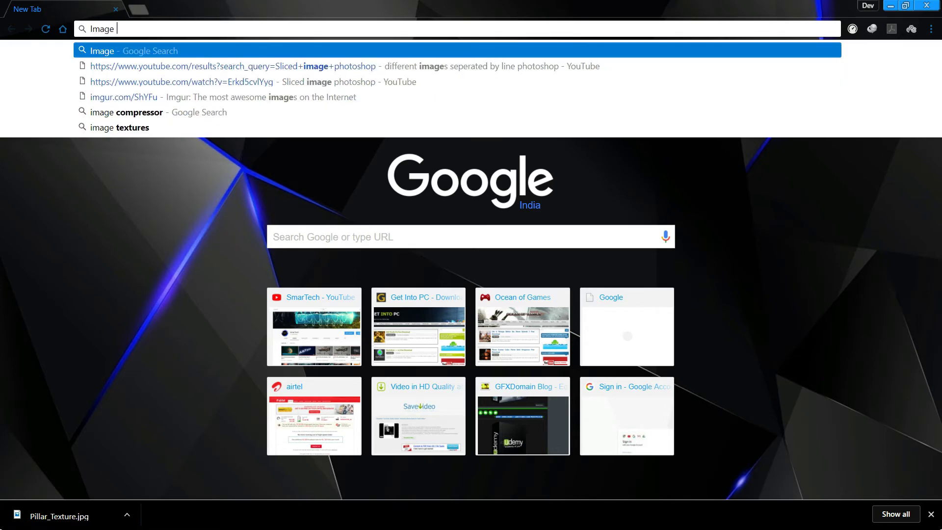
{"action": "key", "text": "BackSpace"}
{"action": "key", "text": "BackSpace"}
{"action": "key", "text": "BackSpace"}
{"action": "key", "text": "BackSpace"}
{"action": "key", "text": "BackSpace"}
{"action": "key", "text": "BackSpace"}
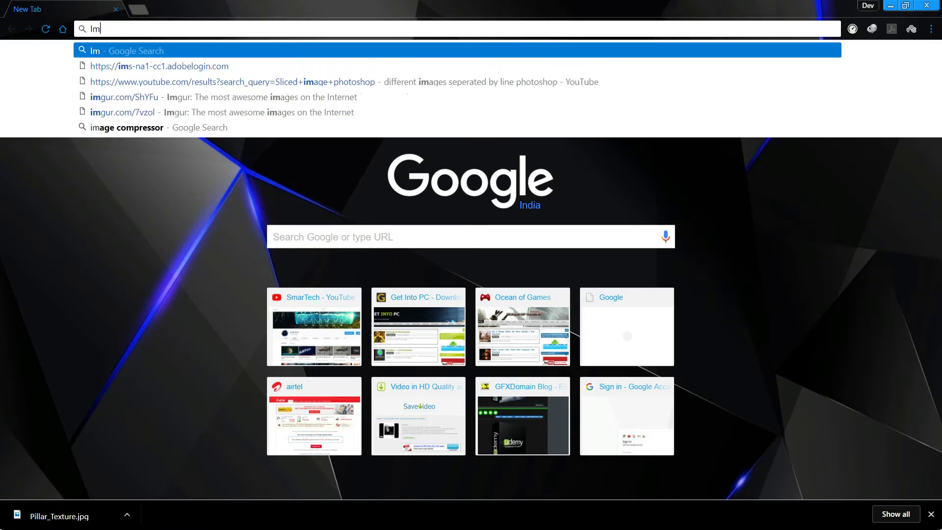
{"action": "type", "text": "normal map generator"}
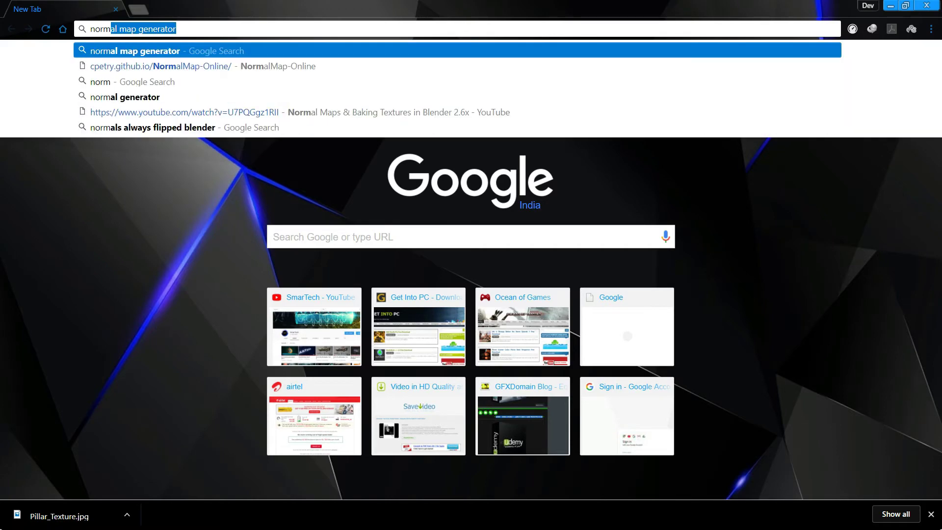
{"action": "key", "text": "Return"}
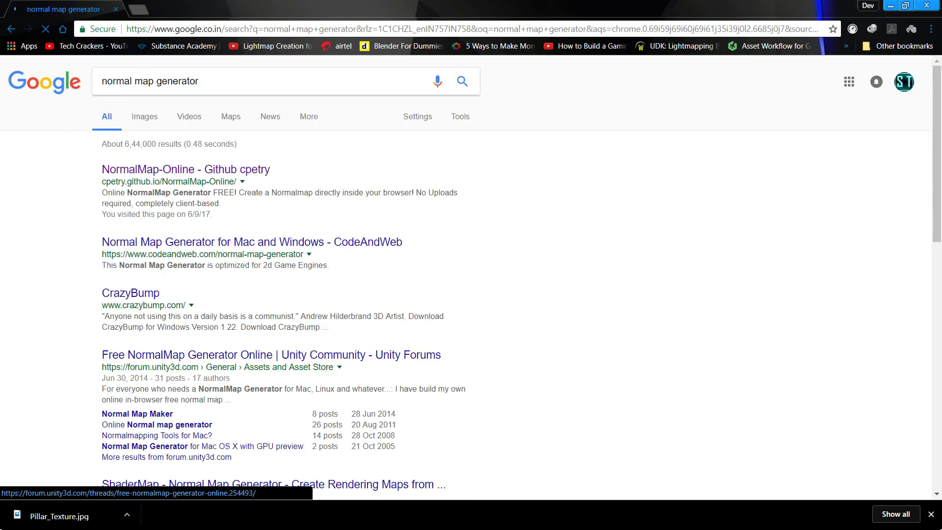
{"action": "left_click", "coordinate": [148, 170]}
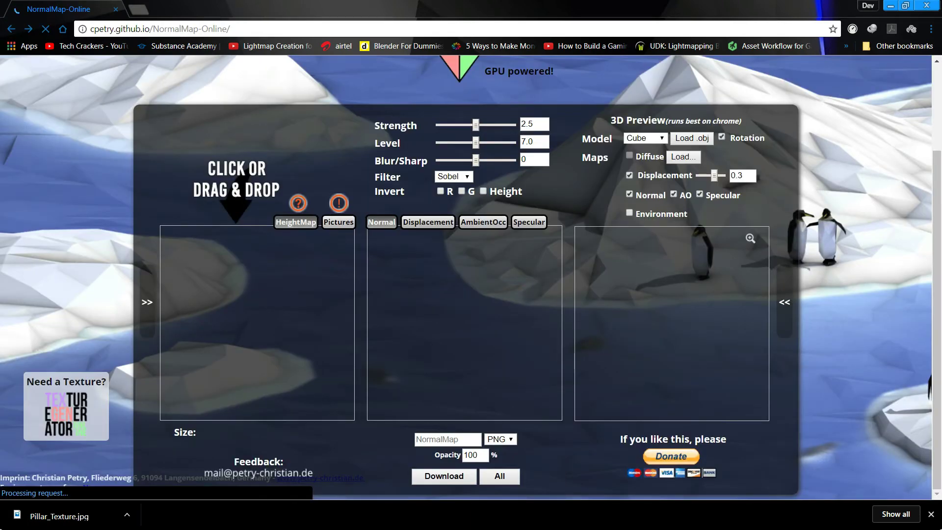
- Load the downloaded Pillar_Texture.jpg as the height map and download the generated normal map as PNG
{"action": "left_click_drag", "start_coordinate": [59, 516], "coordinate": [251, 324]}
{"action": "left_click_drag", "start_coordinate": [15, 516], "coordinate": [272, 340]}
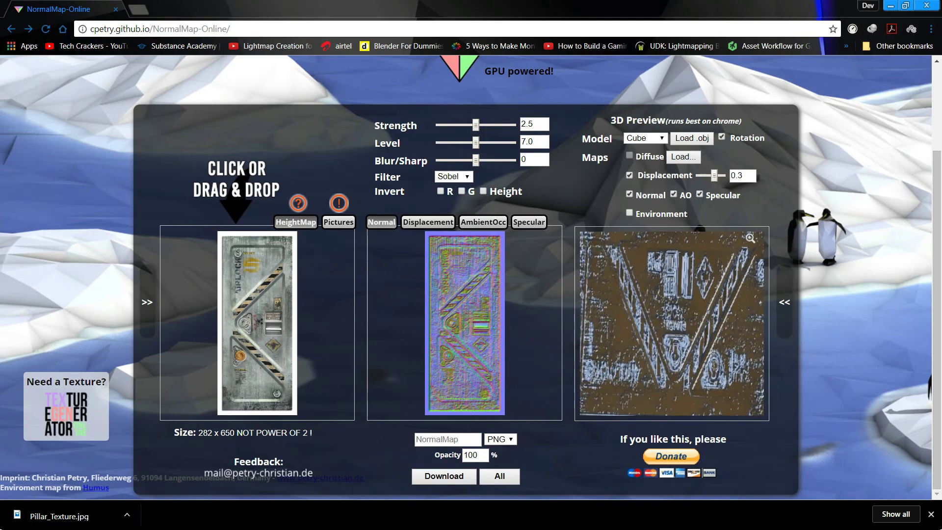
{"action": "left_click", "coordinate": [444, 475]}
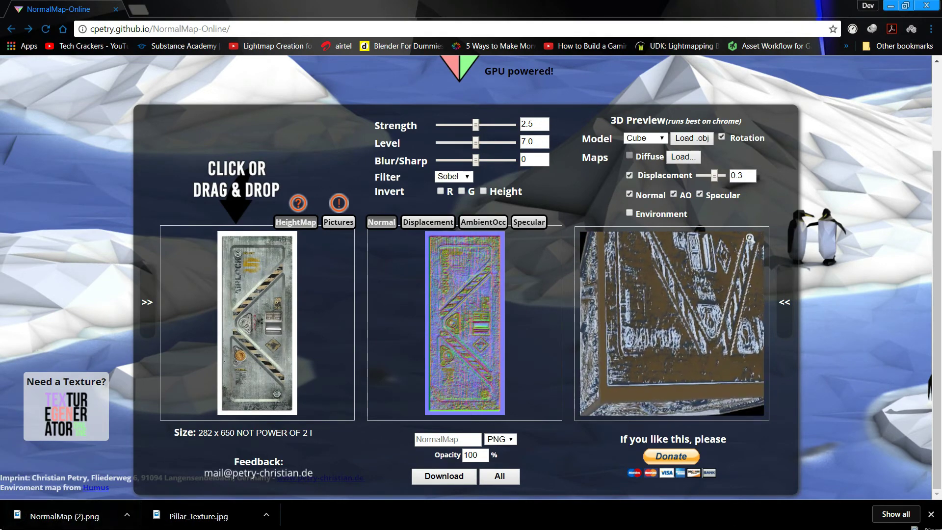
- Copy the downloaded NormalMap (2).png from the browser onto the desktop and locate it among the desktop files
{"action": "left_click_drag", "start_coordinate": [941, 529], "coordinate": [95, 517]}
{"action": "key", "text": "super+Left"}
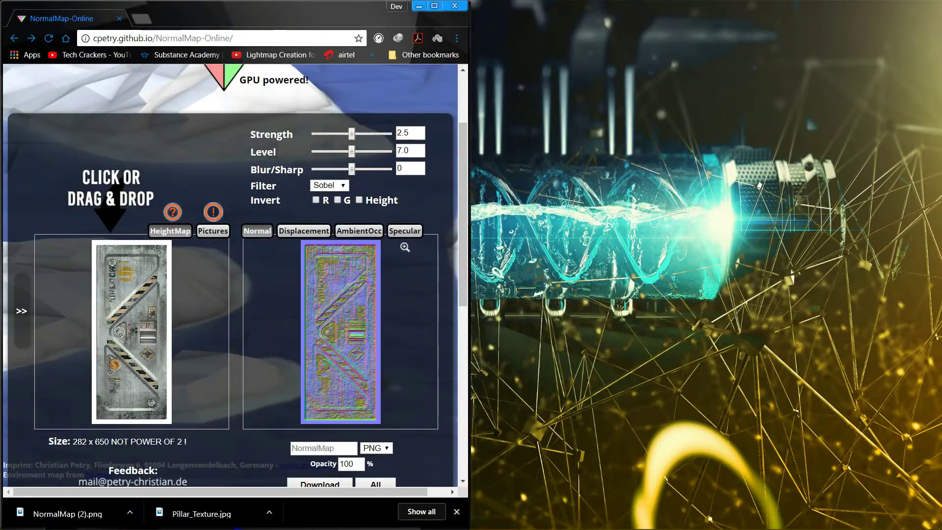
{"action": "left_click_drag", "start_coordinate": [68, 513], "coordinate": [677, 282]}
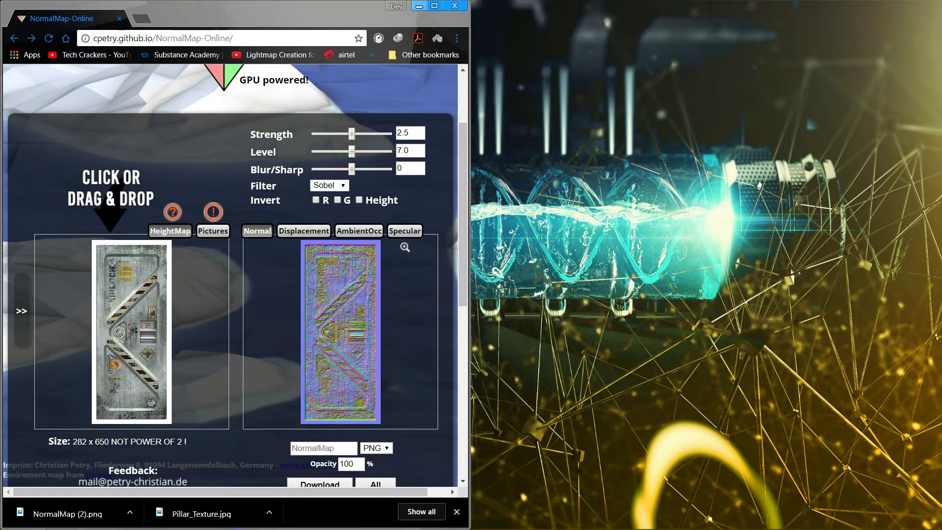
{"action": "left_click", "coordinate": [419, 6]}
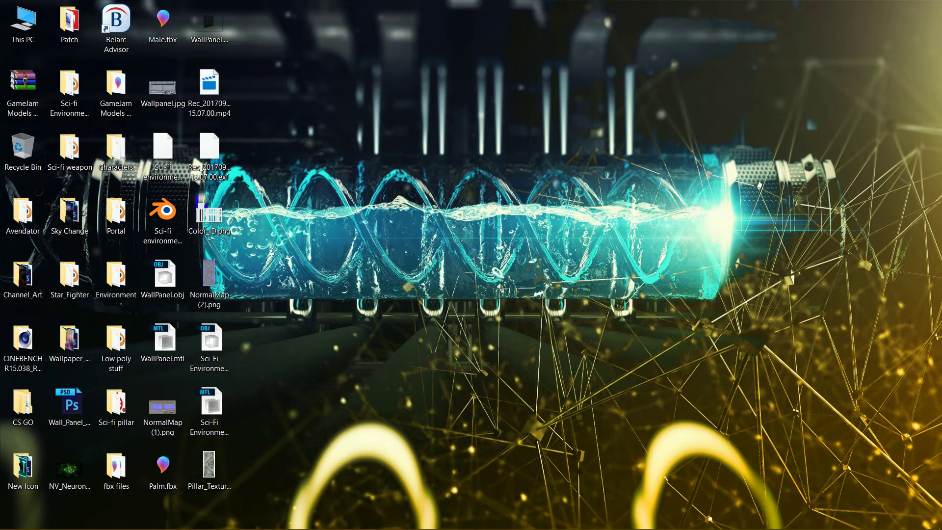
{"action": "key", "text": "n"}
{"action": "key", "text": "n"}
{"action": "key", "text": "n"}
{"action": "key", "text": "n"}
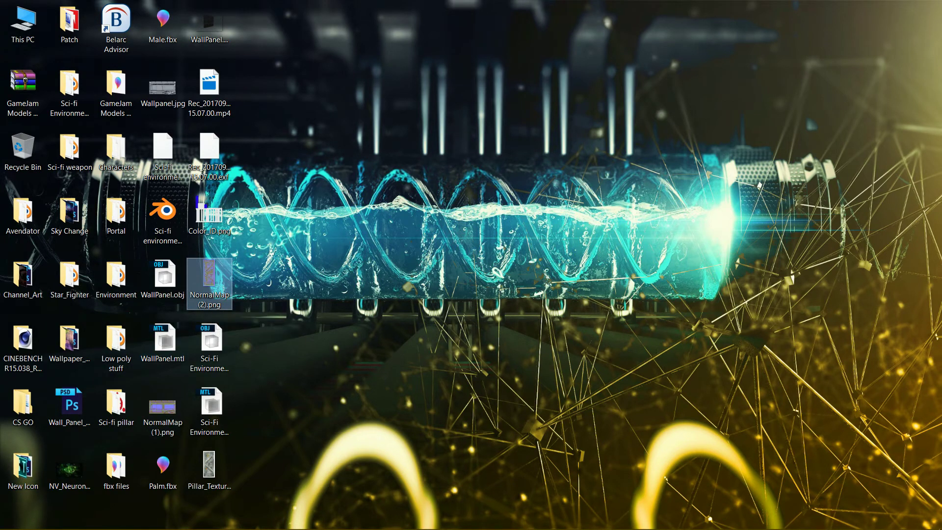
- Return to the browser, maximize its window and show the desktop again
{"action": "key", "text": "alt+Tab"}
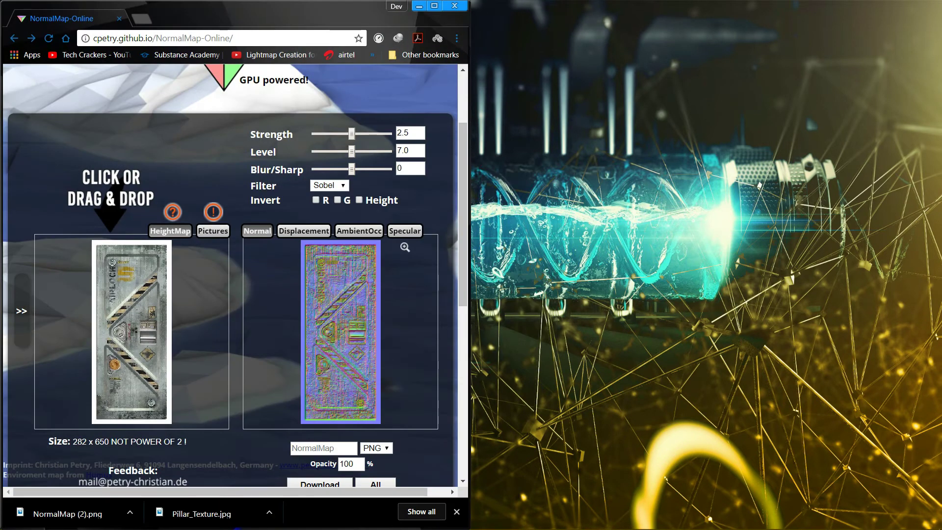
{"action": "left_click", "coordinate": [434, 6]}
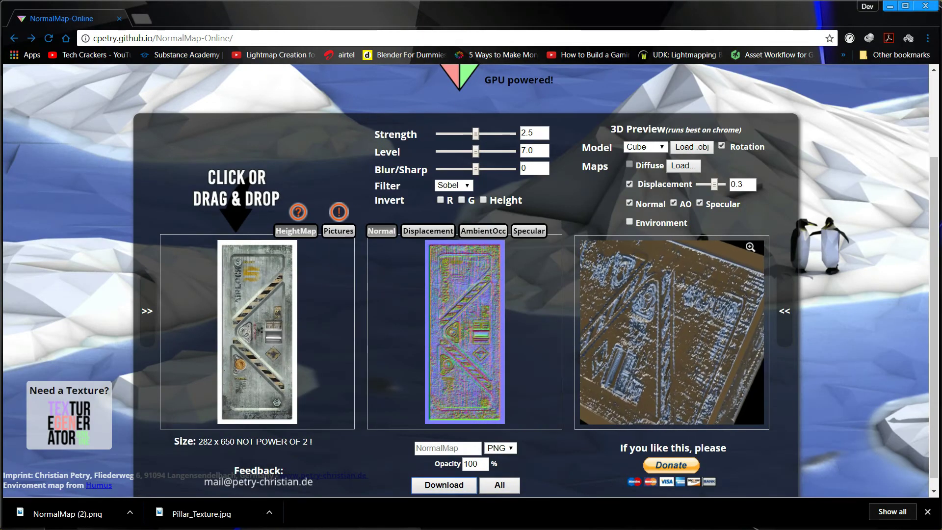
{"action": "key", "text": "super+d"}
- Switch to Substance Painter and dismiss its welcome window
{"action": "mouse_move", "coordinate": [418, 526]}
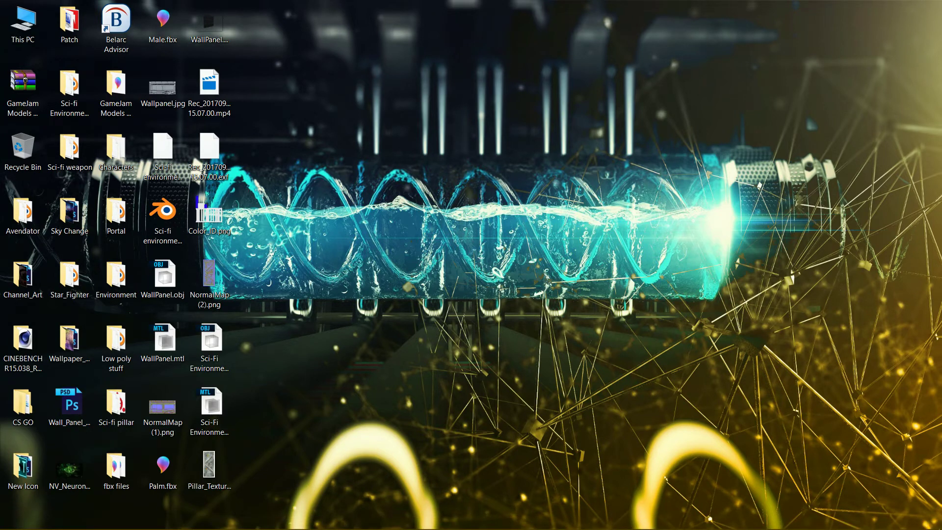
{"action": "right_click", "coordinate": [577, 70]}
{"action": "left_click", "coordinate": [604, 105]}
{"action": "right_click", "coordinate": [767, 175]}
{"action": "left_click", "coordinate": [796, 212]}
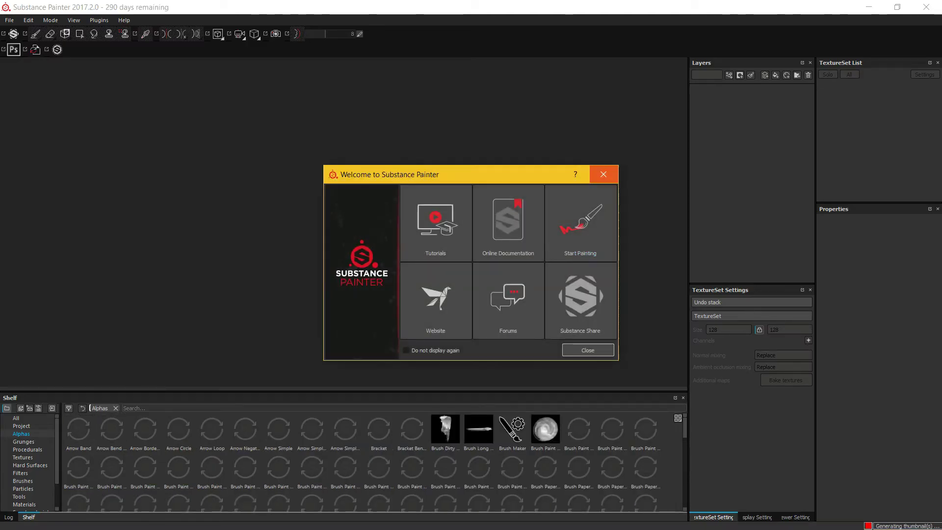
{"action": "left_click", "coordinate": [604, 174]}
- Start a new project based on the Unreal Engine 4 (allegorithmic) template
{"action": "left_click", "coordinate": [9, 20]}
{"action": "left_click", "coordinate": [17, 32]}
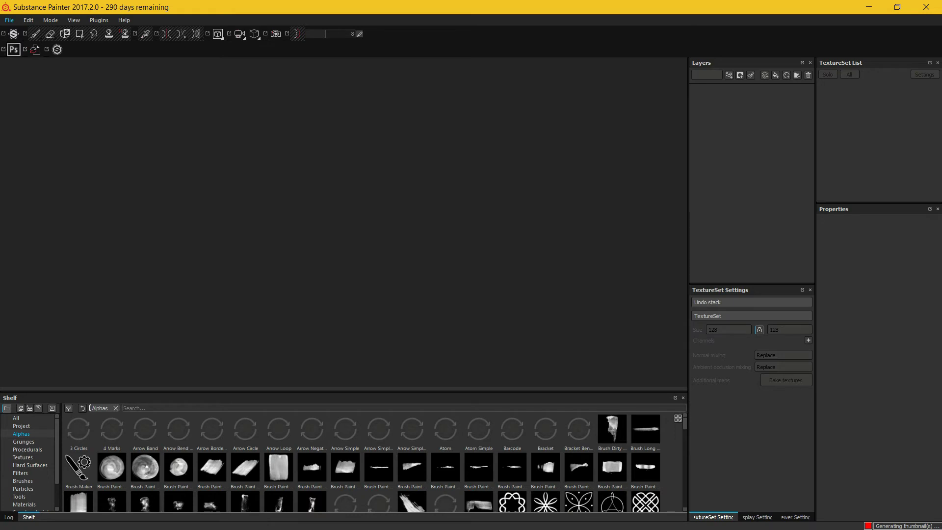
{"action": "left_click", "coordinate": [498, 166]}
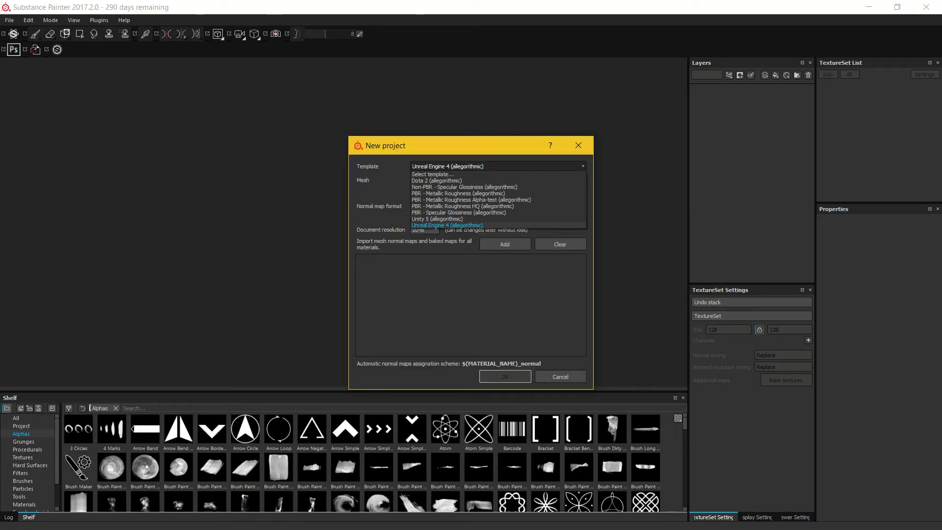
{"action": "key", "text": "Return"}
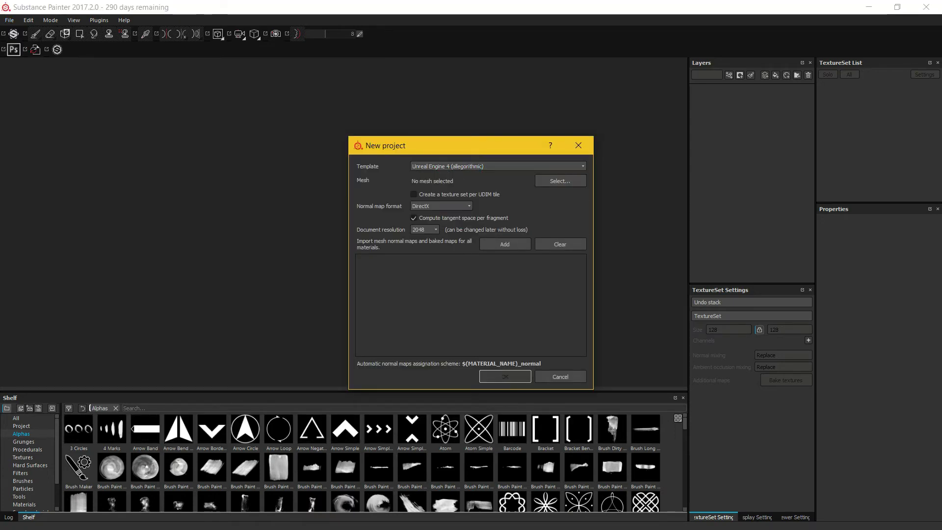
{"action": "key", "text": "Tab"}
{"action": "key", "text": "Return"}
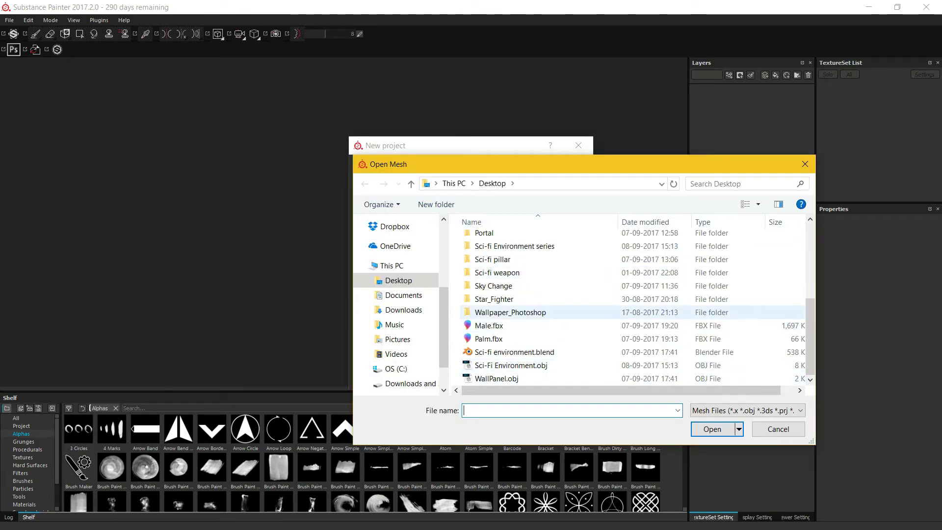
{"action": "scroll", "coordinate": [540, 316], "scroll_direction": "up", "scroll_amount": 3}
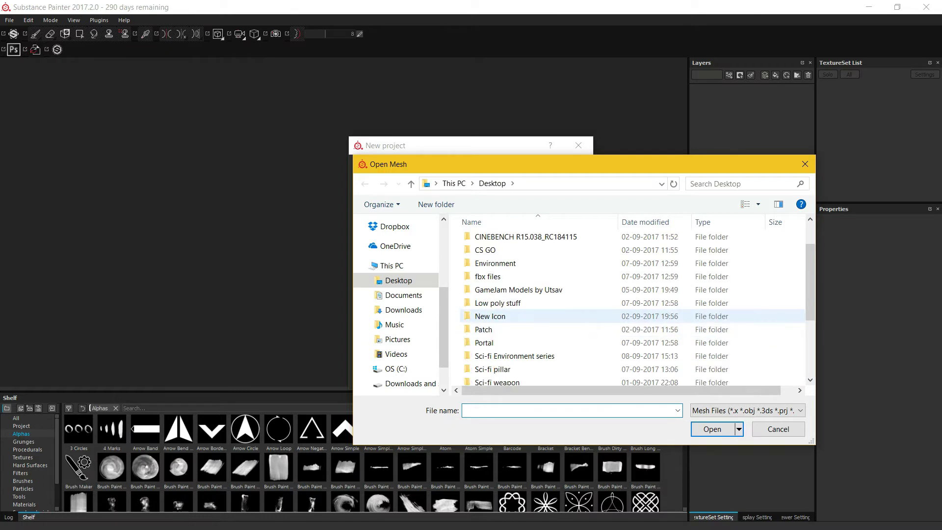
{"action": "scroll", "coordinate": [539, 319], "scroll_direction": "down", "scroll_amount": 3}
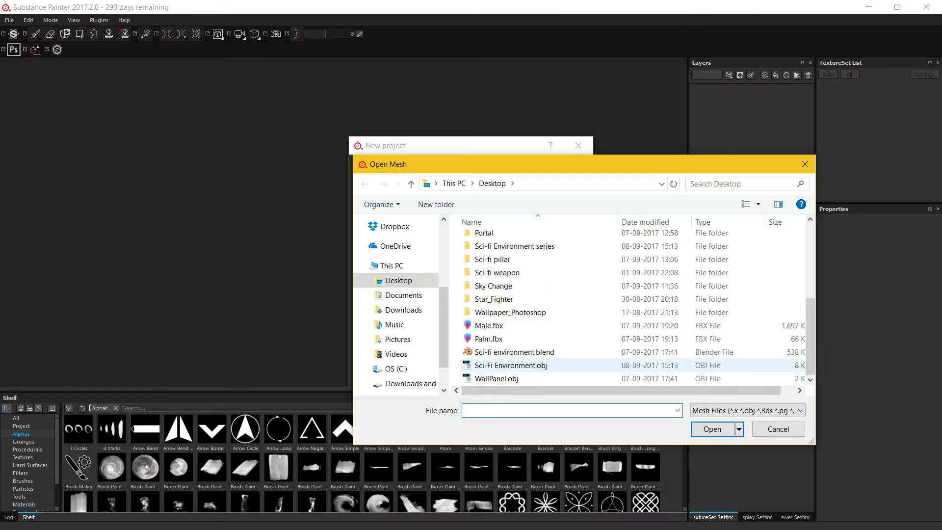
{"action": "left_click", "coordinate": [510, 339]}
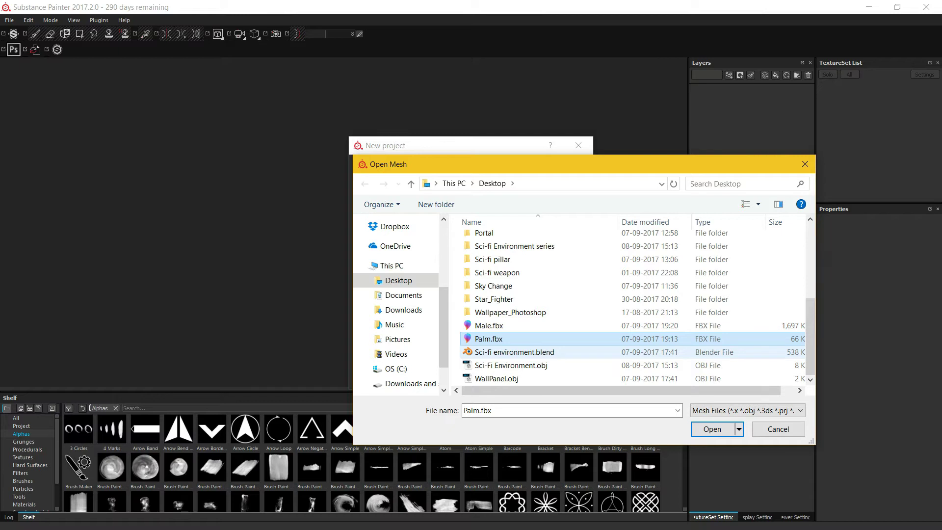
{"action": "scroll", "coordinate": [540, 339], "scroll_direction": "up", "scroll_amount": 4}
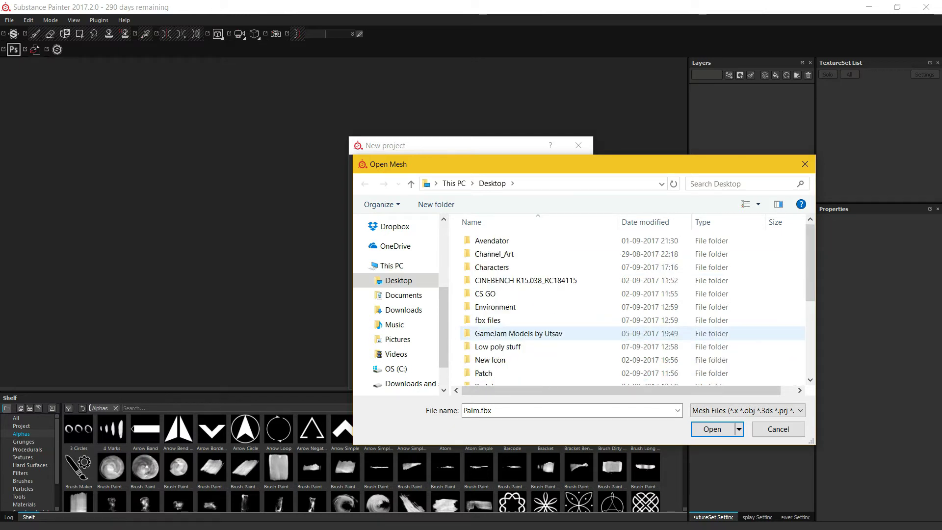
{"action": "scroll", "coordinate": [539, 314], "scroll_direction": "down", "scroll_amount": 3}
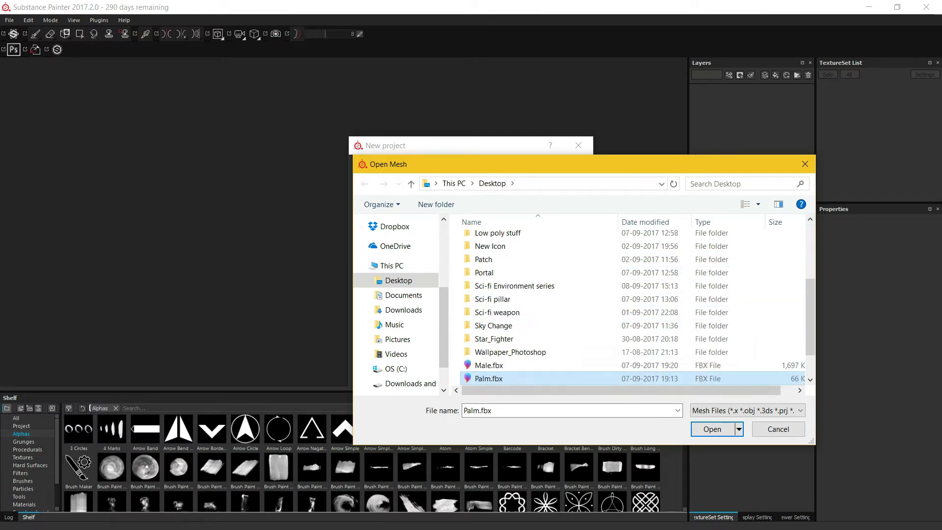
{"action": "scroll", "coordinate": [540, 304], "scroll_direction": "up", "scroll_amount": 3}
{"action": "scroll", "coordinate": [490, 294], "scroll_direction": "down", "scroll_amount": 4}
{"action": "key", "text": "alt+Tab"}
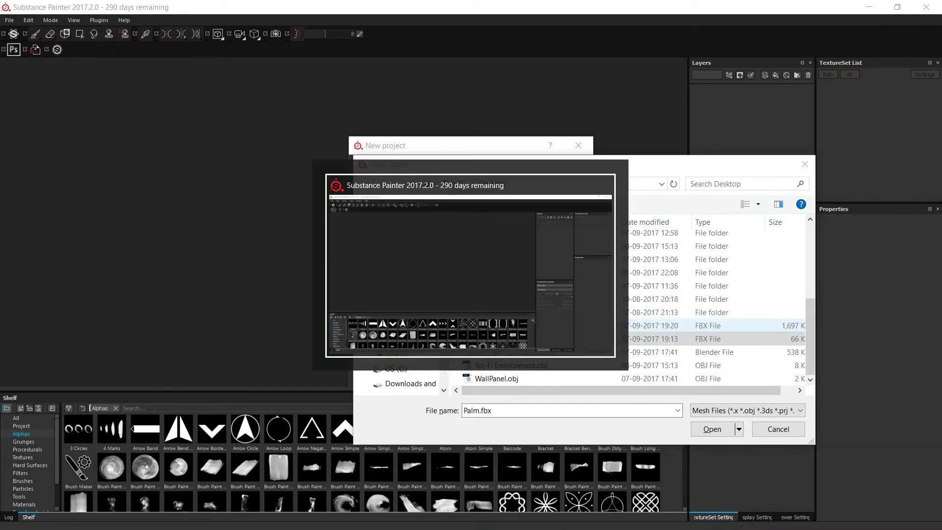
{"action": "key", "text": "alt+Tab"}
{"action": "key", "text": "super+d"}
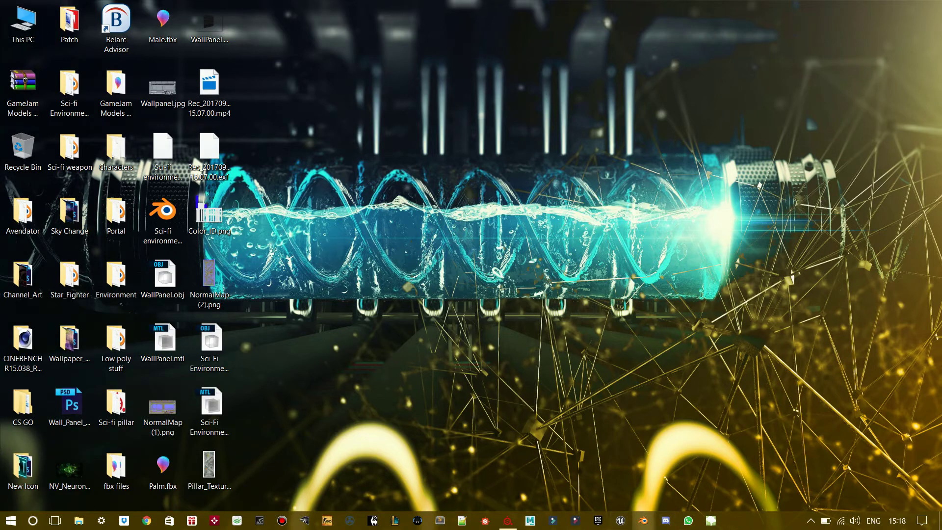
{"action": "key", "text": "super+d"}
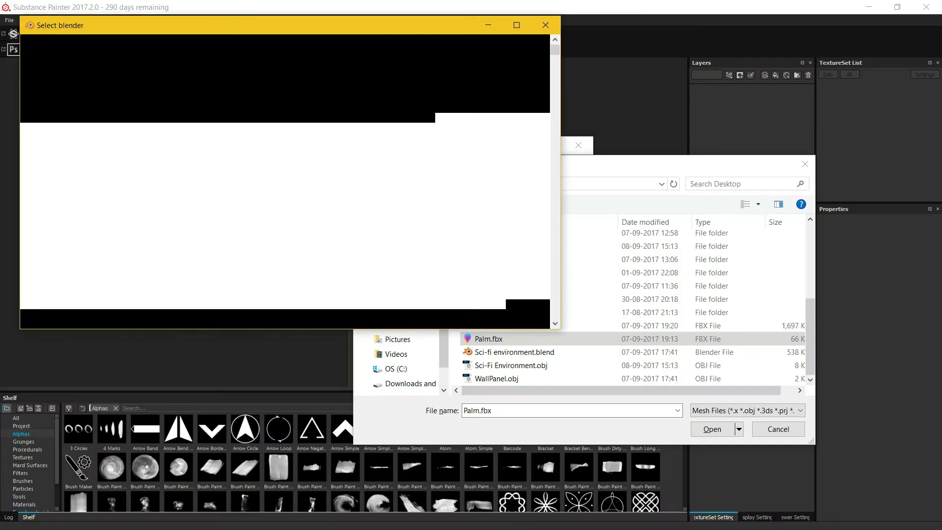
{"action": "key", "text": "alt+Tab"}
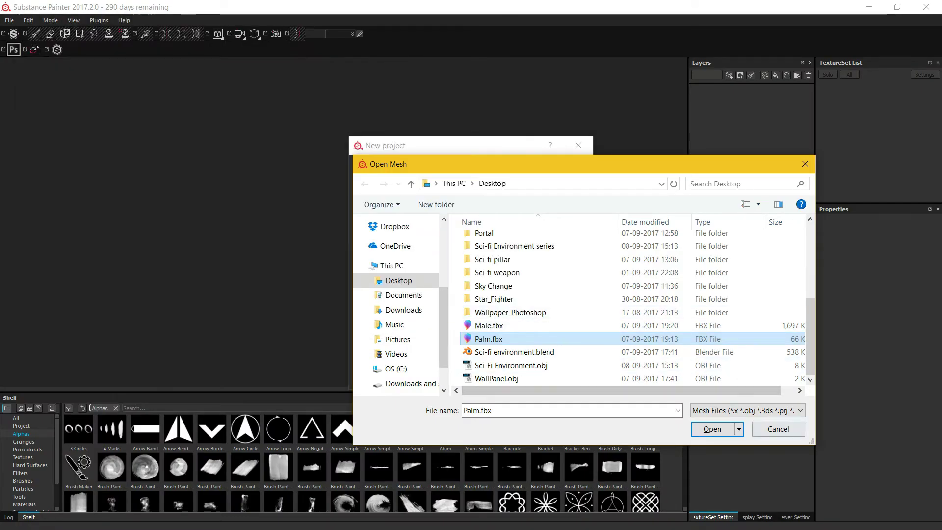
{"action": "left_click", "coordinate": [778, 429]}
- Add NormalMap (2).png and Pillar_Texture.jpg from the desktop to the new project's imported maps
{"action": "left_click", "coordinate": [505, 244]}
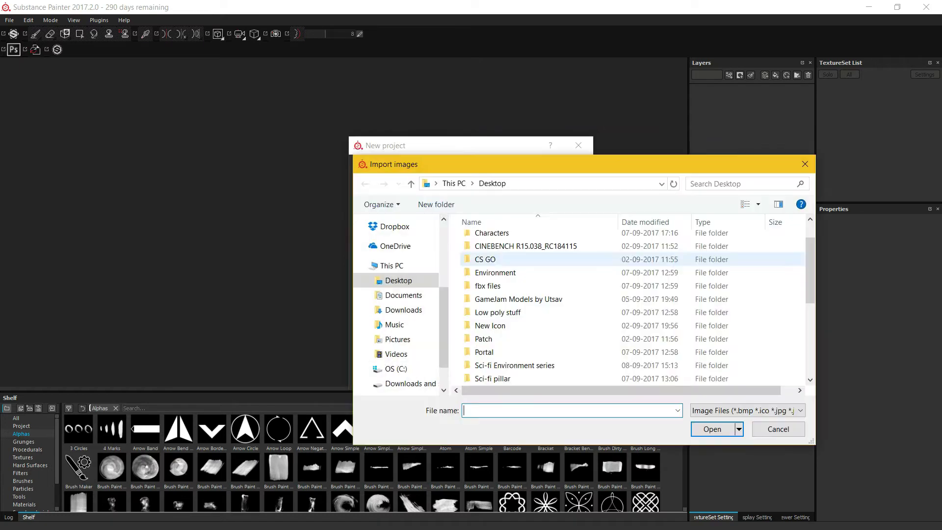
{"action": "scroll", "coordinate": [539, 343], "scroll_direction": "down", "scroll_amount": 3}
{"action": "left_click", "coordinate": [510, 379]}
{"action": "left_click", "coordinate": [539, 325]}
{"action": "left_click", "coordinate": [507, 312]}
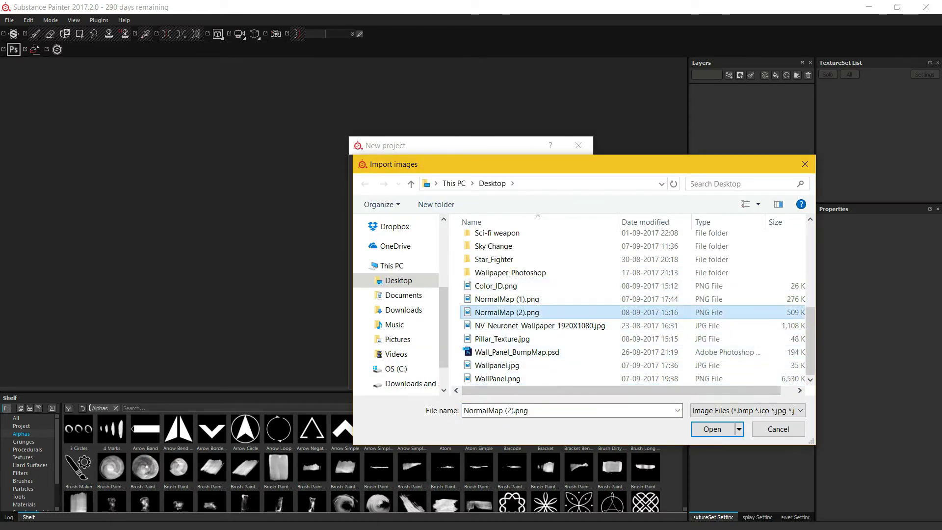
{"action": "left_click", "coordinate": [502, 338], "text": "ctrl"}
{"action": "left_click", "coordinate": [712, 429]}
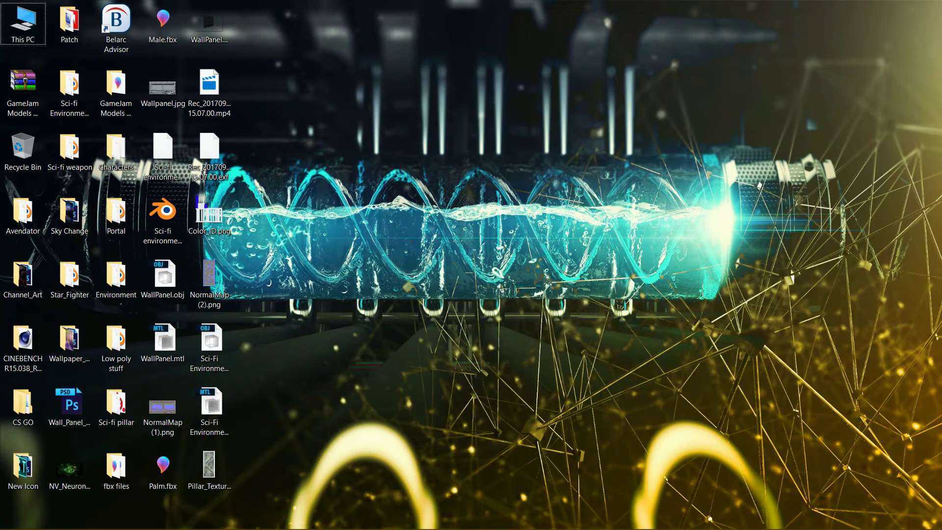
- Show the desktop, locate the exported Sci-Fi Environment.obj and sort the desktop files by date modified
{"action": "key", "text": "alt+Tab"}
{"action": "key", "text": "alt+Tab"}
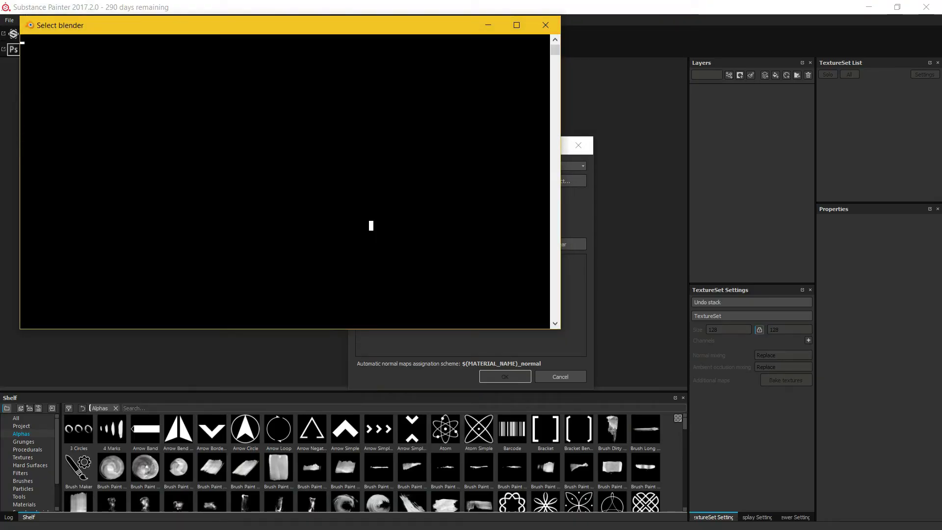
{"action": "key", "text": "super+d"}
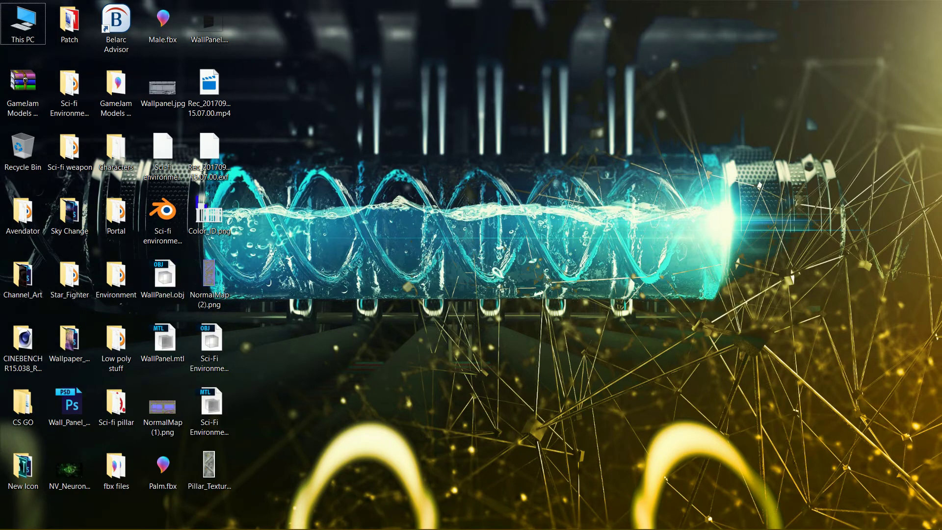
{"action": "left_click", "coordinate": [209, 348]}
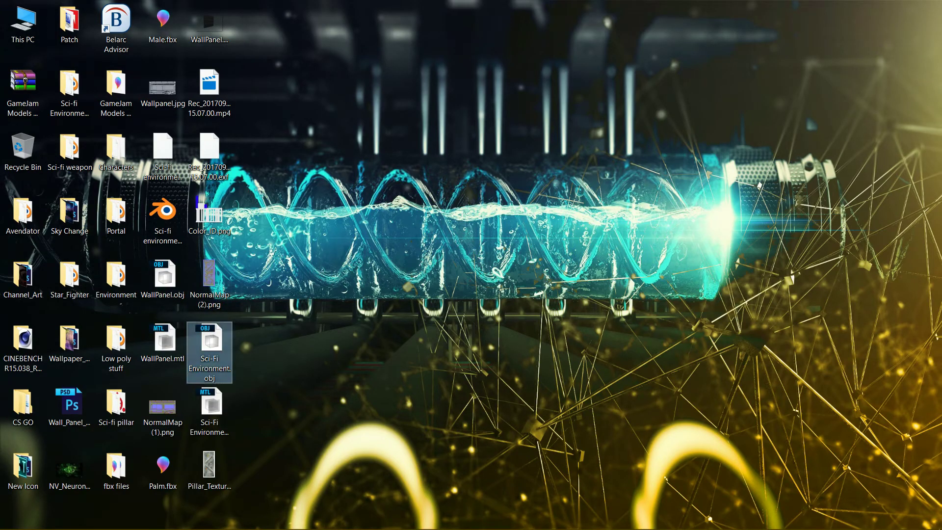
{"action": "left_click_drag", "start_coordinate": [275, 298], "coordinate": [325, 233]}
{"action": "right_click", "coordinate": [327, 307]}
{"action": "mouse_move", "coordinate": [392, 317]}
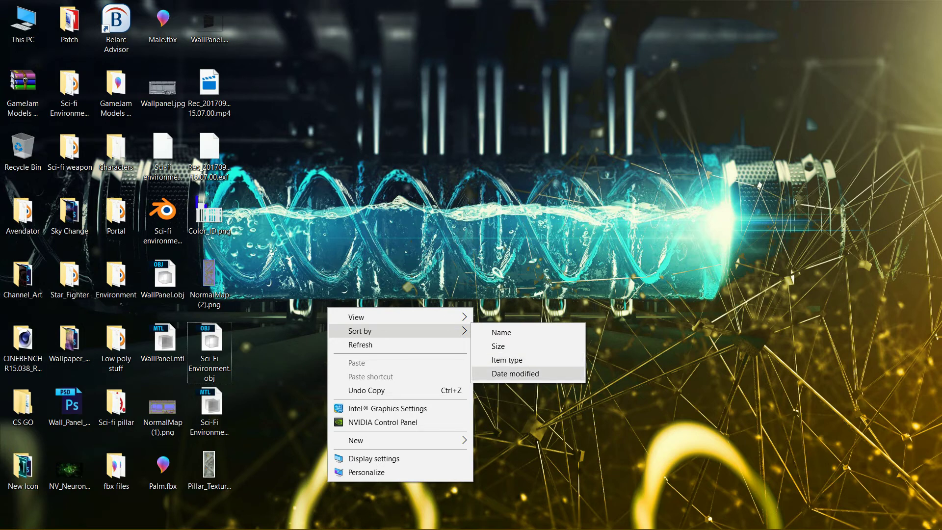
{"action": "left_click", "coordinate": [515, 373]}
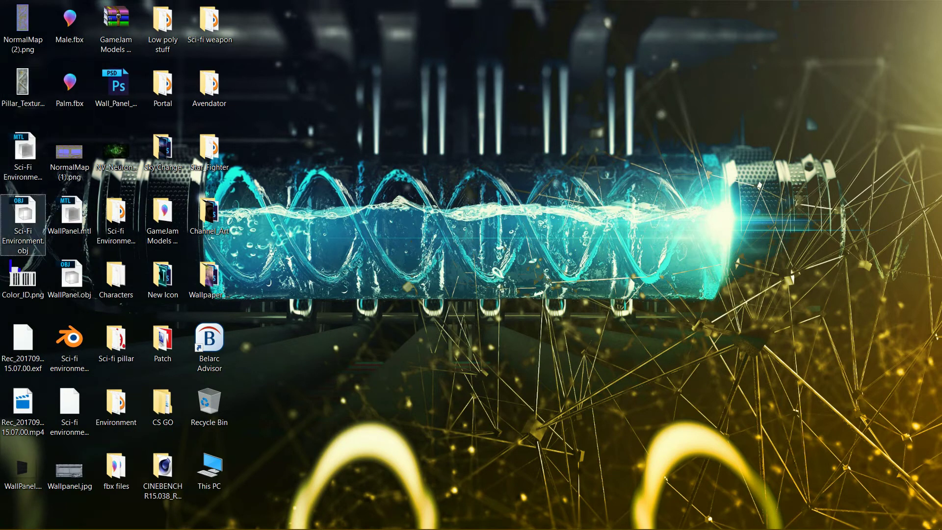
- Return to the open windows and close the Blender console covering Substance Painter's new project settings
{"action": "key", "text": "alt+Tab"}
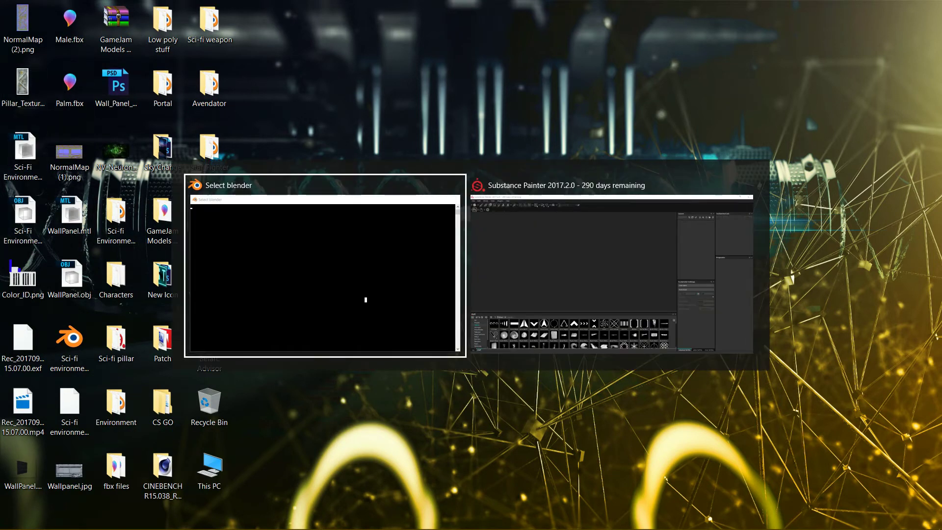
{"action": "left_click", "coordinate": [393, 265]}
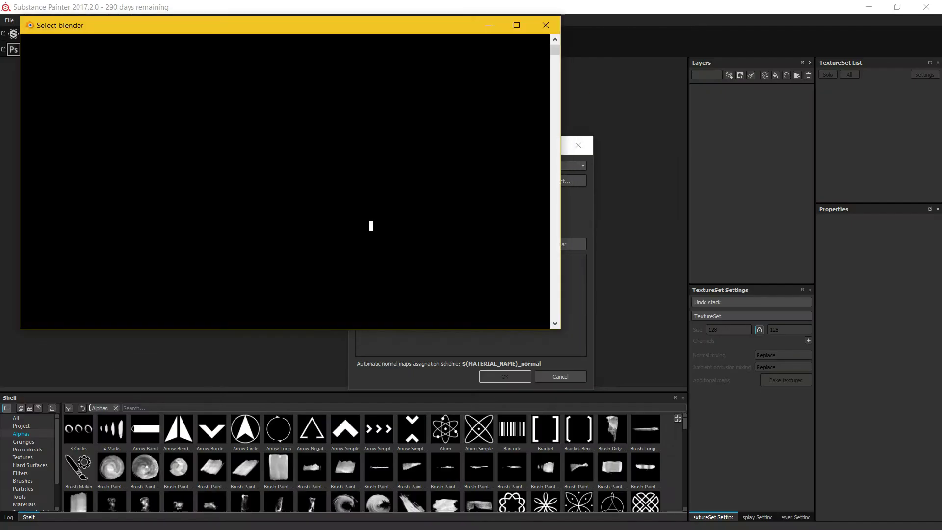
{"action": "left_click", "coordinate": [545, 25]}
- Select Sci-Fi Environment.obj from the desktop as the project mesh and create the project
{"action": "left_click", "coordinate": [560, 181]}
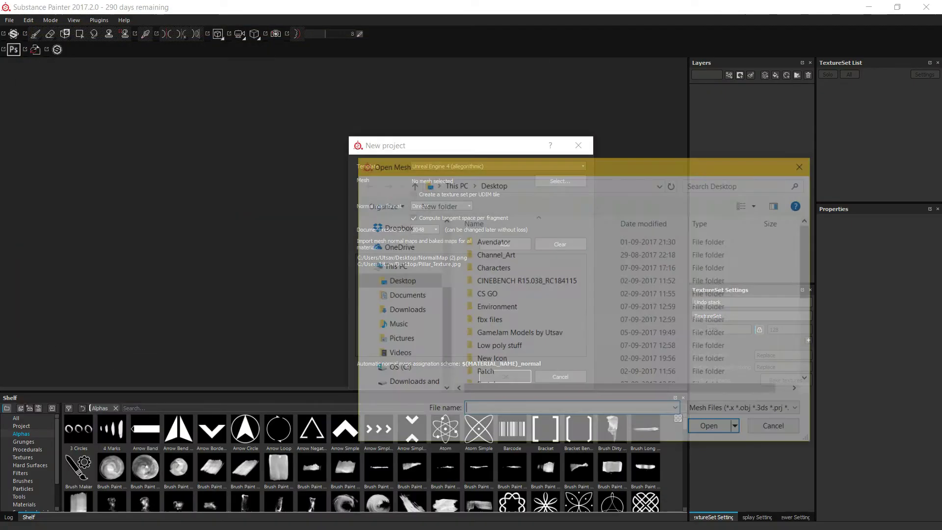
{"action": "scroll", "coordinate": [561, 235], "scroll_direction": "down", "scroll_amount": 4}
{"action": "double_click", "coordinate": [510, 365]}
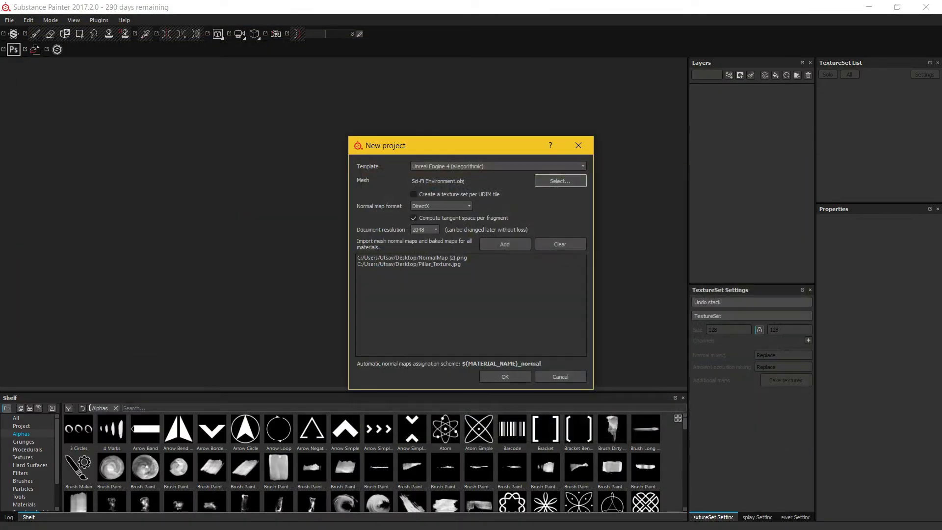
{"action": "key", "text": "Return"}
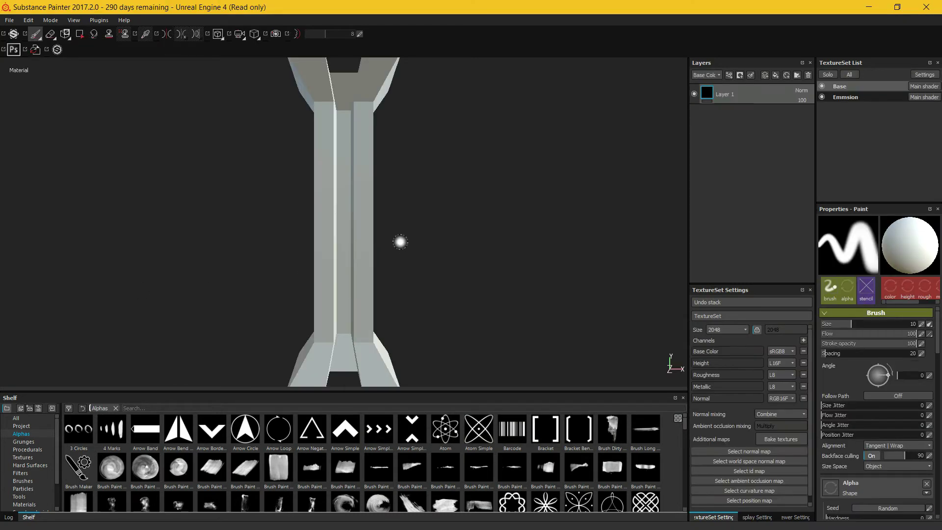
- Select the Emmsion texture set, hide it to inspect the pillar's remaining Base geometry, and show it again
{"action": "left_click_drag", "start_coordinate": [231, 212], "coordinate": [280, 210], "text": "alt"}
{"action": "left_click_drag", "start_coordinate": [358, 230], "coordinate": [414, 241], "text": "alt"}
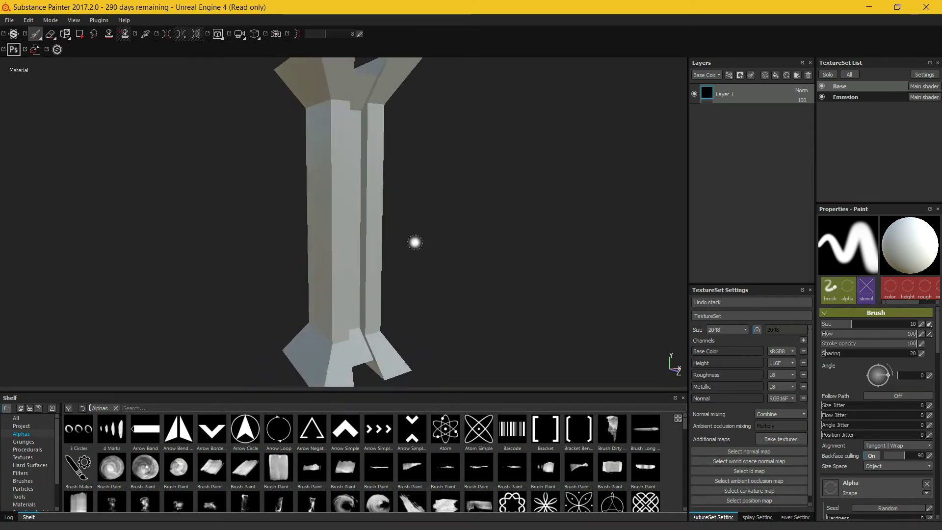
{"action": "right_click_drag", "start_coordinate": [414, 242], "coordinate": [452, 158], "text": "alt"}
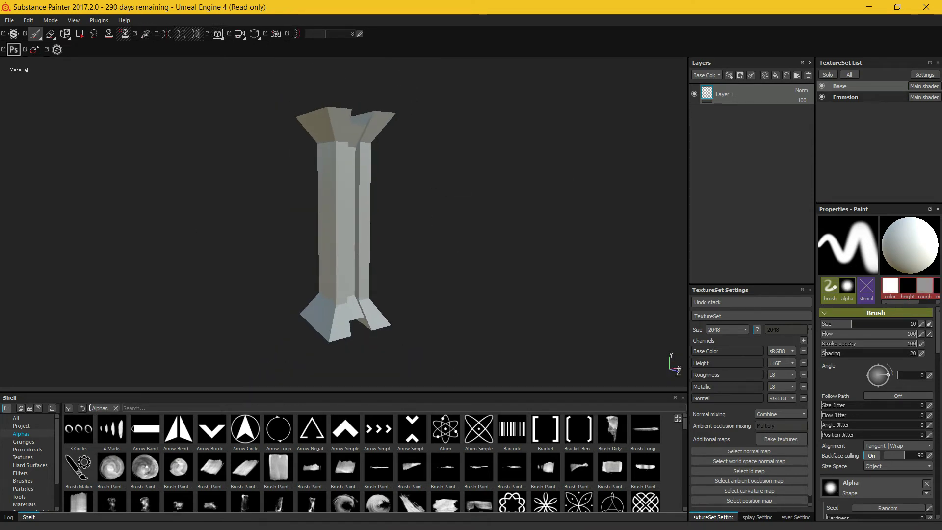
{"action": "left_click", "coordinate": [845, 97]}
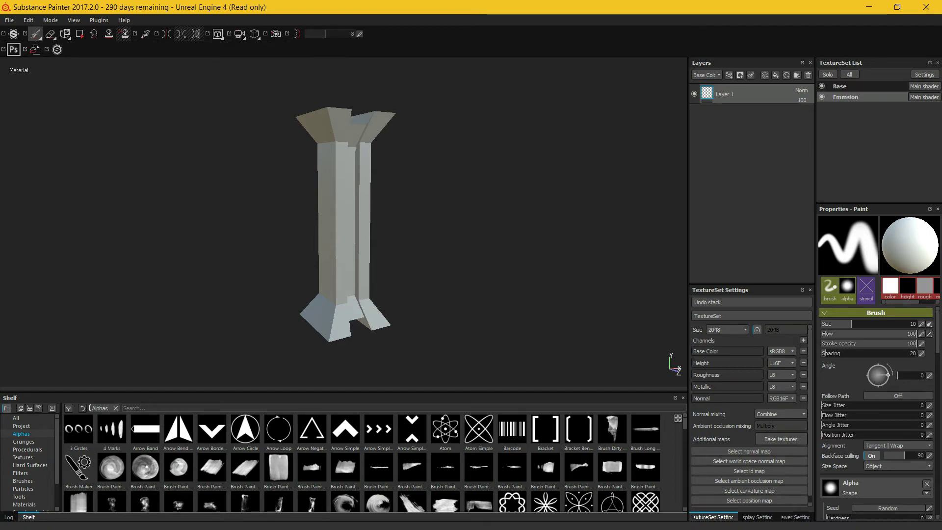
{"action": "left_click", "coordinate": [822, 97]}
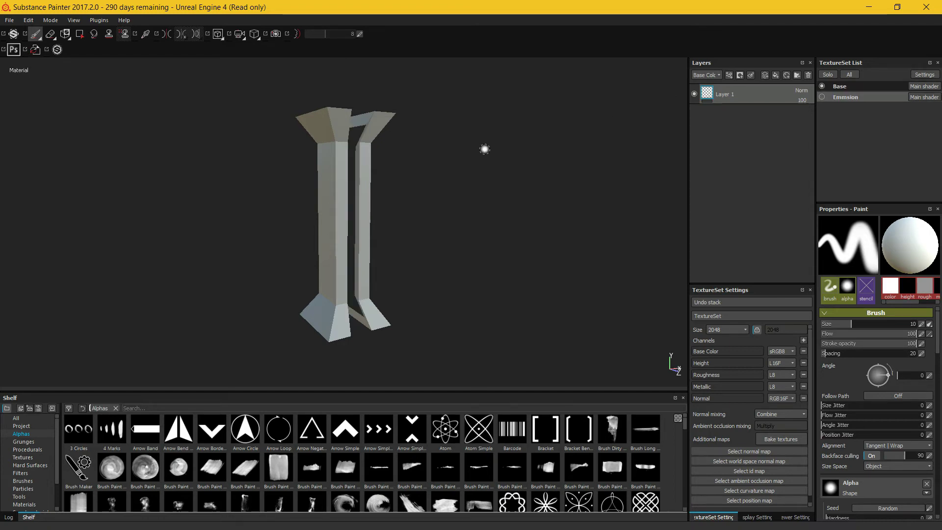
{"action": "mouse_move", "coordinate": [477, 187]}
{"action": "left_mouse_down", "text": "alt"}
{"action": "mouse_move", "coordinate": [405, 191]}
{"action": "mouse_move", "coordinate": [386, 160]}
{"action": "left_mouse_up", "text": "alt"}
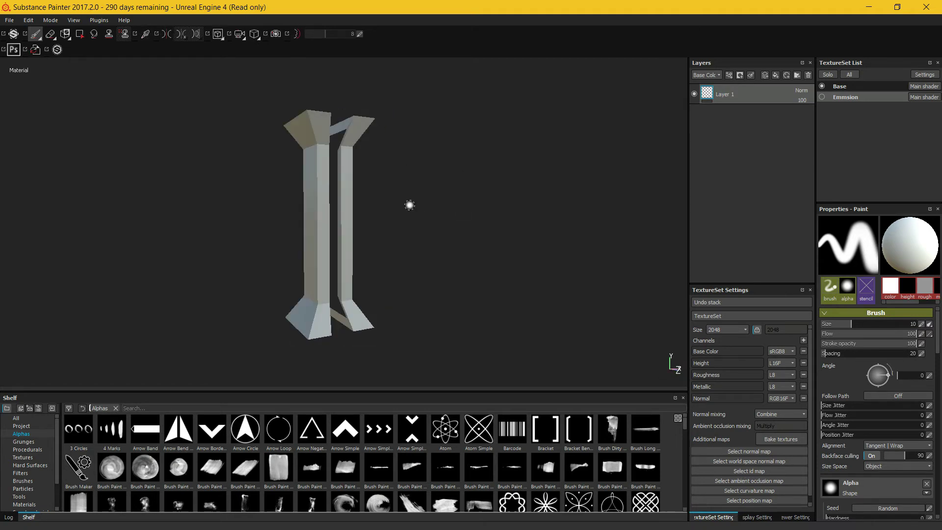
{"action": "left_click", "coordinate": [822, 98]}
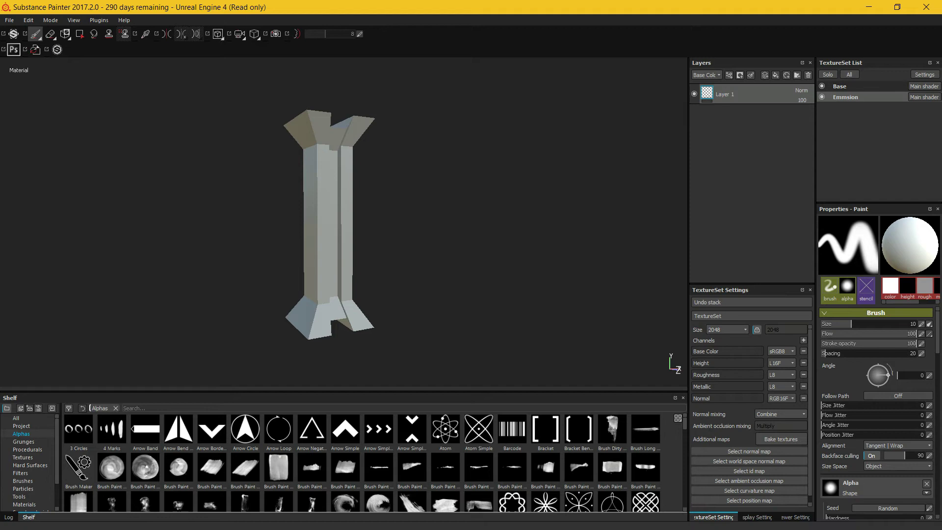
- Hide the Base texture set to examine the Emmsion strip from several sides, and show Base again
{"action": "left_click", "coordinate": [822, 86]}
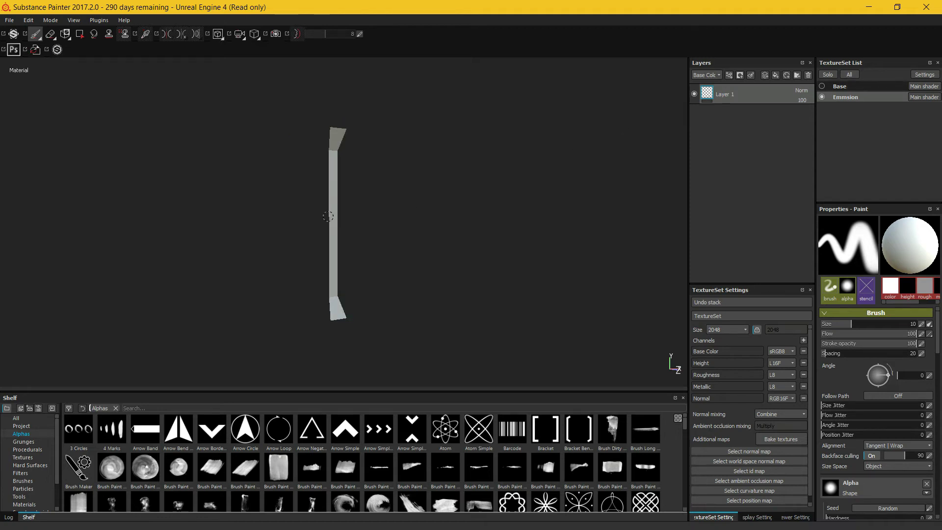
{"action": "left_click_drag", "start_coordinate": [339, 246], "coordinate": [257, 221], "text": "alt"}
{"action": "mouse_move", "coordinate": [524, 224]}
{"action": "left_mouse_down", "text": "alt"}
{"action": "mouse_move", "coordinate": [402, 208]}
{"action": "mouse_move", "coordinate": [485, 252]}
{"action": "mouse_move", "coordinate": [550, 249]}
{"action": "left_mouse_up", "text": "alt"}
{"action": "left_click_drag", "start_coordinate": [490, 250], "coordinate": [371, 236], "text": "alt"}
{"action": "left_click", "coordinate": [822, 87]}
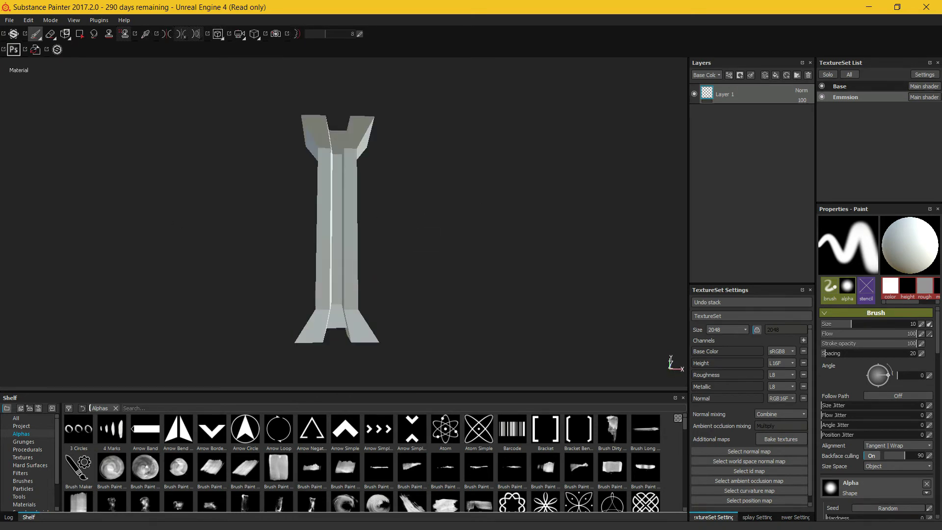
- Add Opacity and Emissive channels to the Emmsion texture set
{"action": "left_click", "coordinate": [803, 340]}
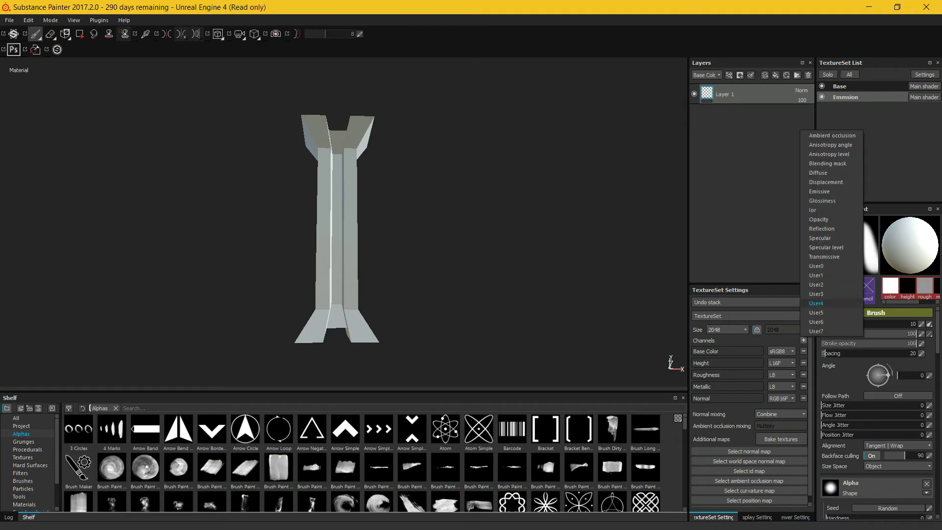
{"action": "left_click", "coordinate": [844, 135]}
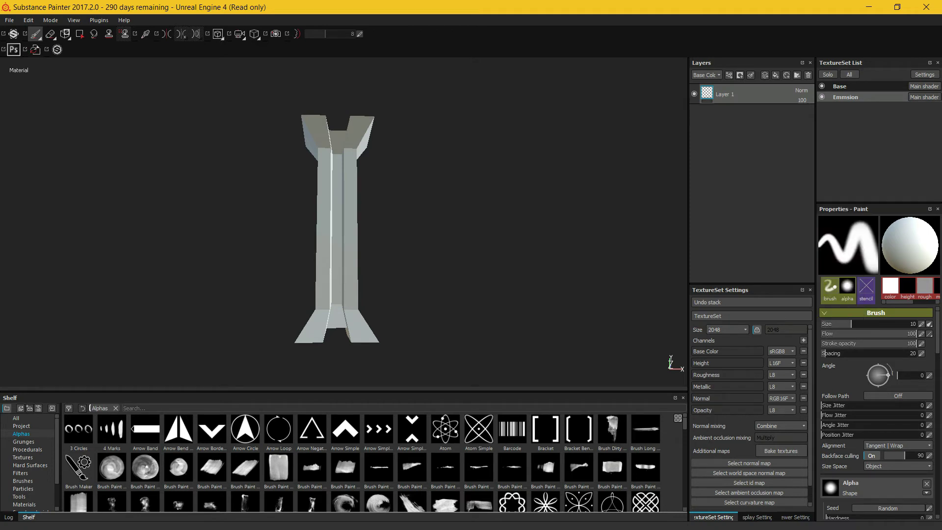
{"action": "left_click", "coordinate": [803, 340]}
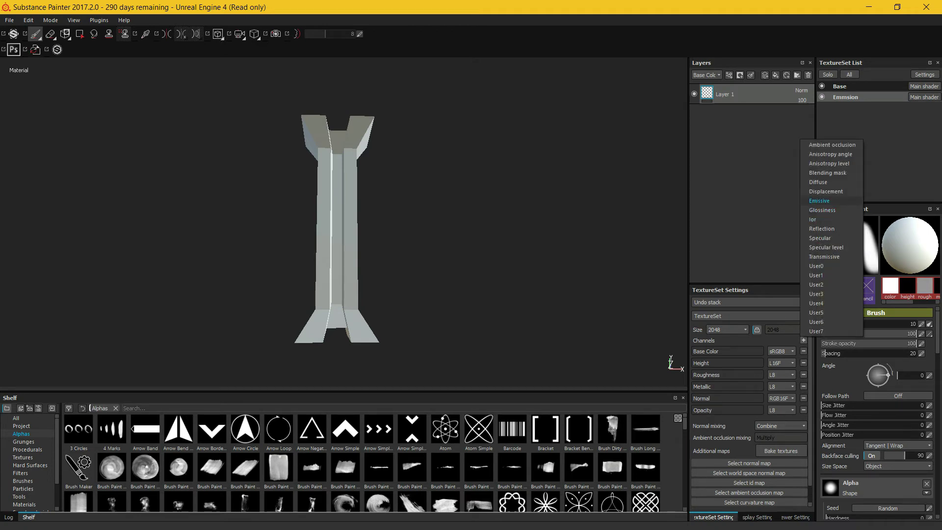
{"action": "left_click", "coordinate": [820, 200]}
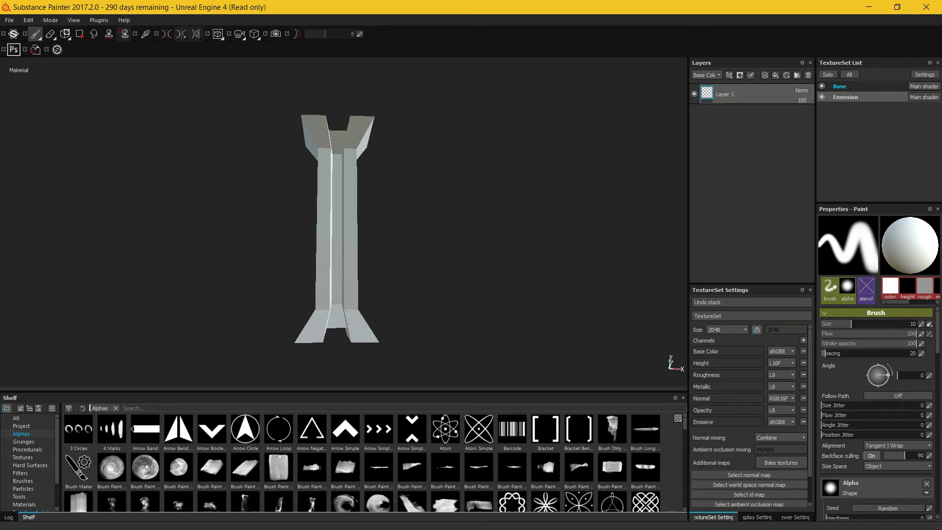
- Select the Base texture set and add Emissive and Opacity channels to it
{"action": "left_click", "coordinate": [840, 87]}
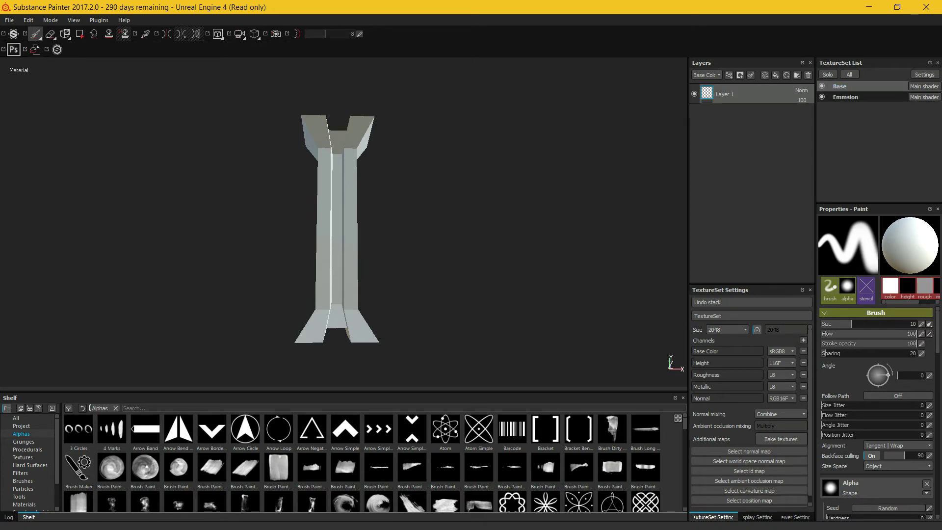
{"action": "left_click", "coordinate": [803, 340]}
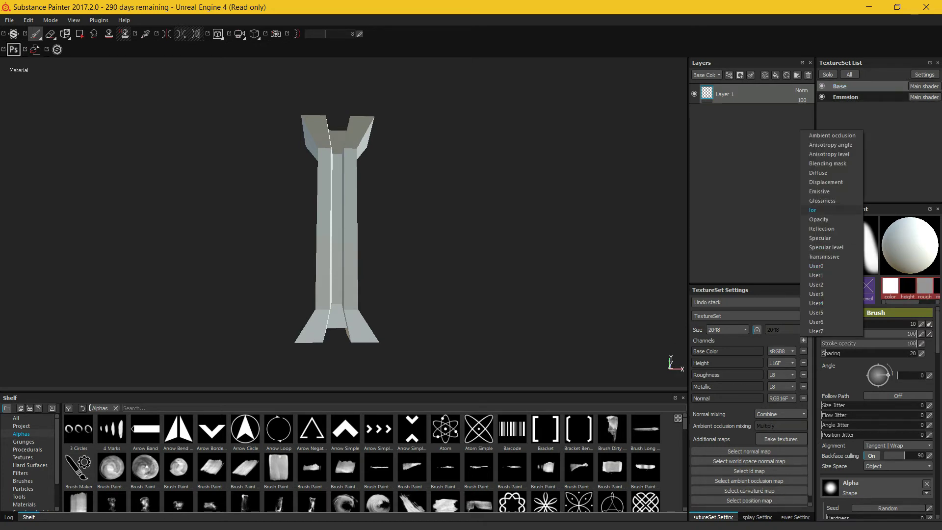
{"action": "left_click", "coordinate": [819, 192]}
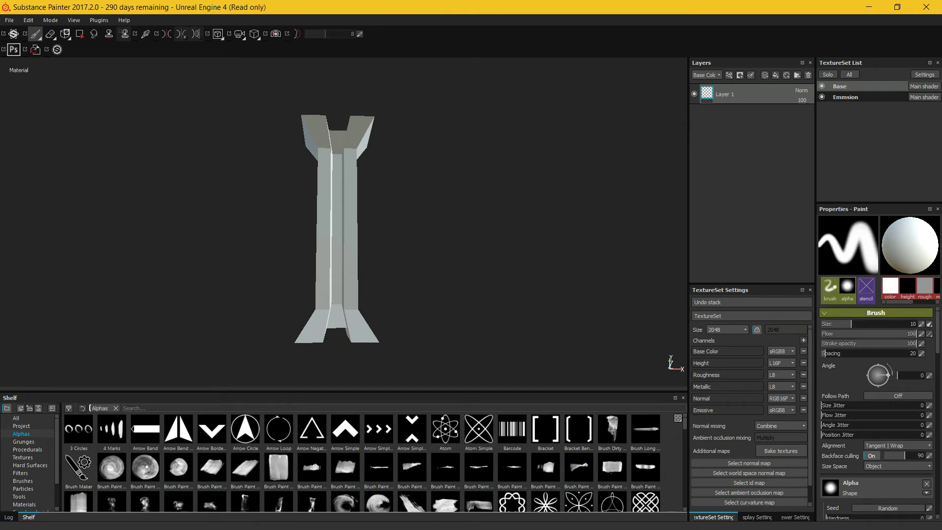
{"action": "left_click", "coordinate": [803, 339]}
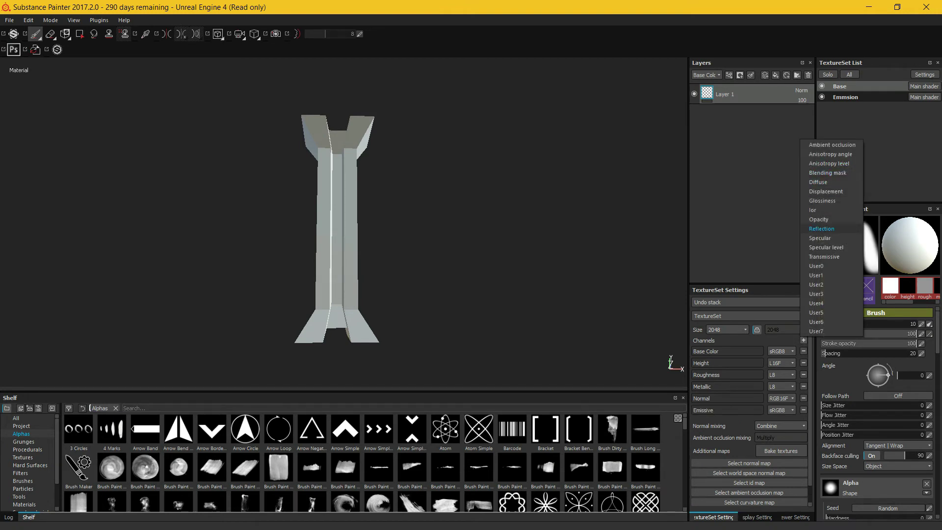
{"action": "left_click", "coordinate": [818, 219]}
- Add a fill layer to the Emmsion texture set with only its emissive channel left enabled
{"action": "left_click_drag", "start_coordinate": [310, 262], "coordinate": [597, 217], "text": "alt"}
{"action": "left_click_drag", "start_coordinate": [501, 272], "coordinate": [390, 250], "text": "alt"}
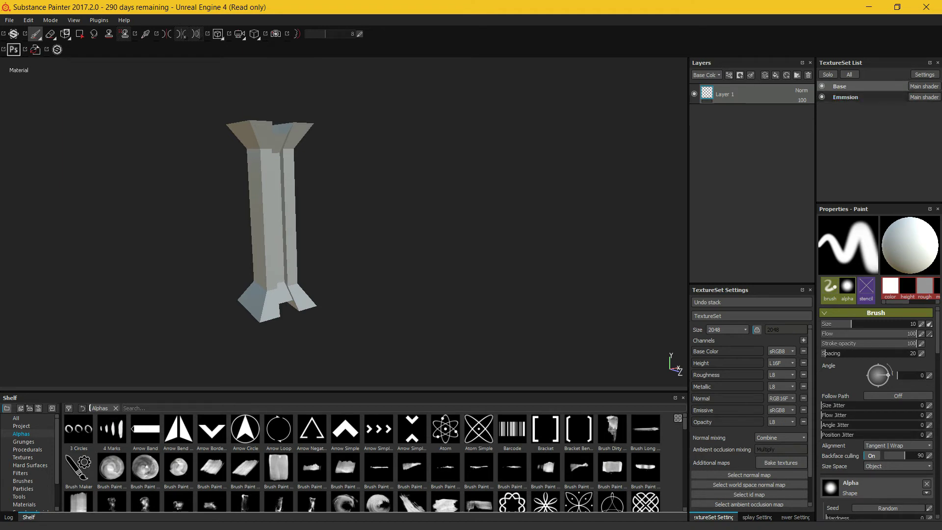
{"action": "left_click", "coordinate": [846, 97]}
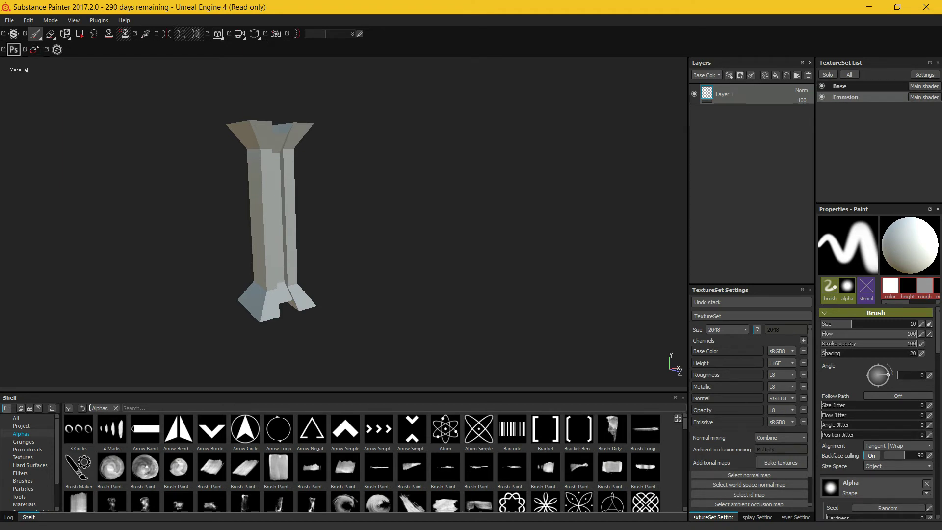
{"action": "left_click", "coordinate": [775, 75]}
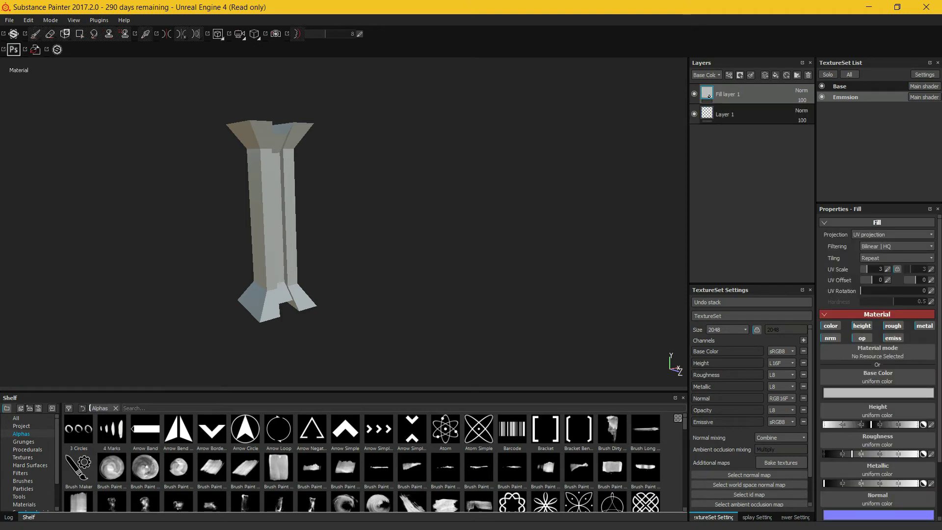
{"action": "left_click_drag", "start_coordinate": [343, 211], "coordinate": [321, 236], "text": "alt"}
{"action": "left_click", "coordinate": [830, 338]}
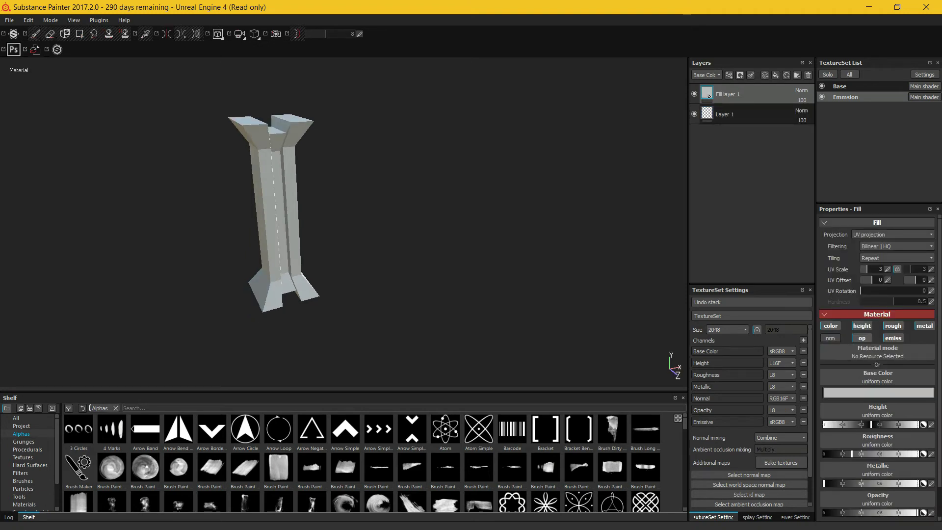
{"action": "left_click", "coordinate": [862, 326]}
{"action": "left_click", "coordinate": [862, 338]}
{"action": "left_click", "coordinate": [893, 326]}
{"action": "left_click", "coordinate": [925, 326]}
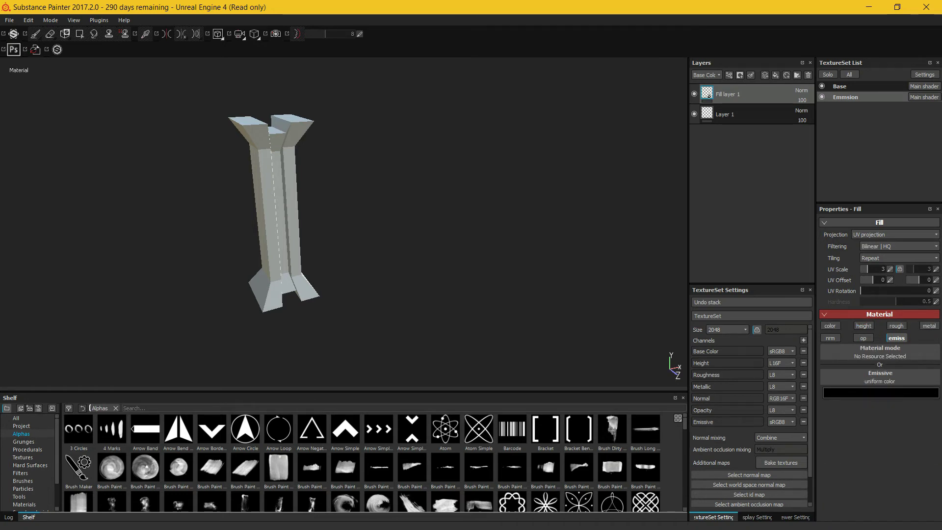
- Set the Emmsion fill layer's emissive colour to bright blue, RGB 0.000, 0.235, 0.960
{"action": "left_click", "coordinate": [862, 394]}
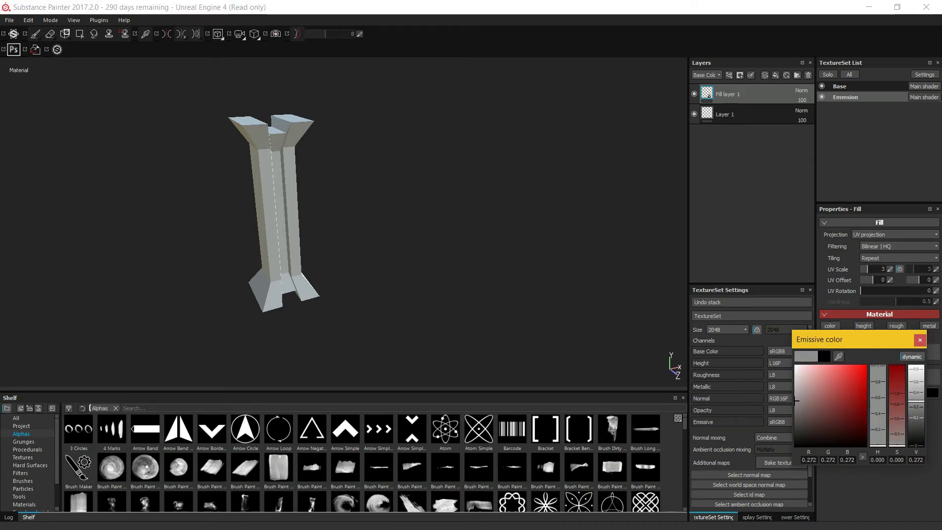
{"action": "left_click", "coordinate": [854, 379]}
{"action": "mouse_move", "coordinate": [854, 379]}
{"action": "left_mouse_down"}
{"action": "mouse_move", "coordinate": [867, 367]}
{"action": "mouse_move", "coordinate": [877, 395]}
{"action": "left_mouse_up"}
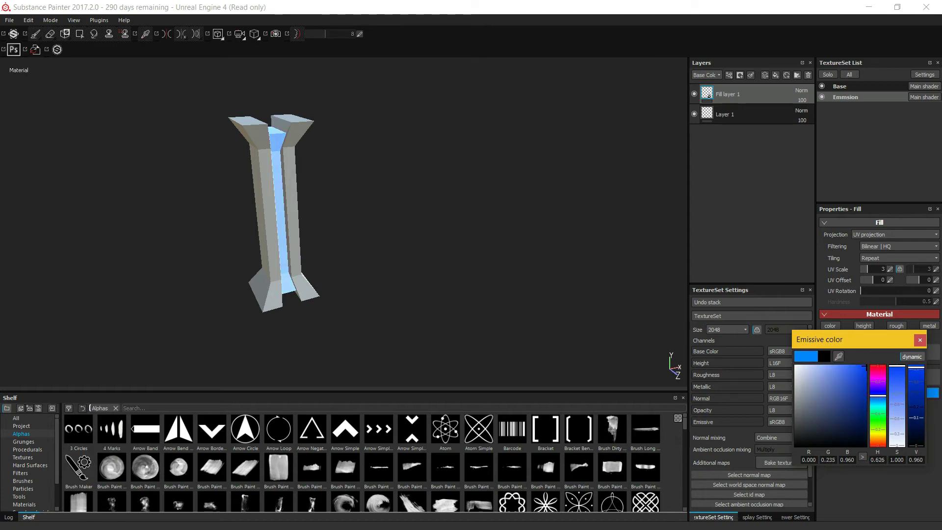
{"action": "left_click", "coordinate": [919, 340]}
- Raise the main shader's Emissive Intensity to 28.43 in its common parameters
{"action": "left_click", "coordinate": [757, 517]}
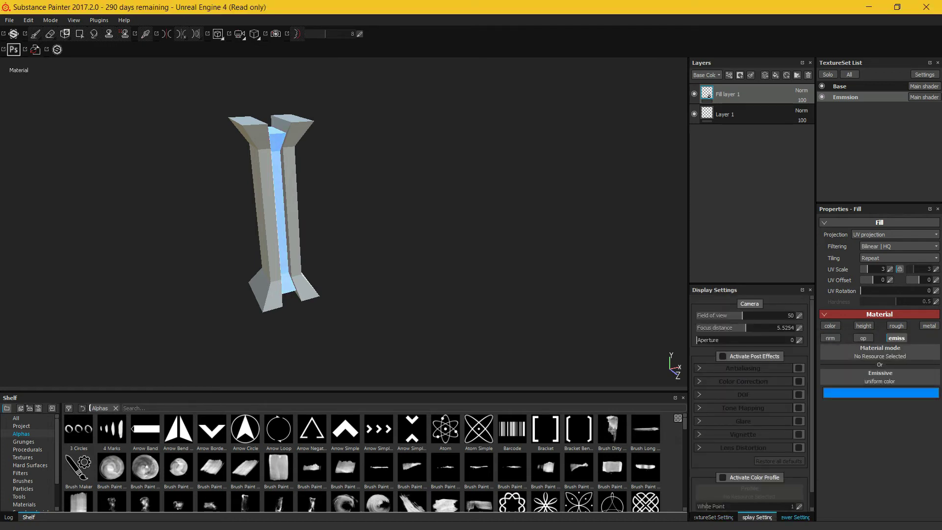
{"action": "left_click", "coordinate": [795, 517]}
{"action": "left_click", "coordinate": [757, 517]}
{"action": "left_click", "coordinate": [794, 517]}
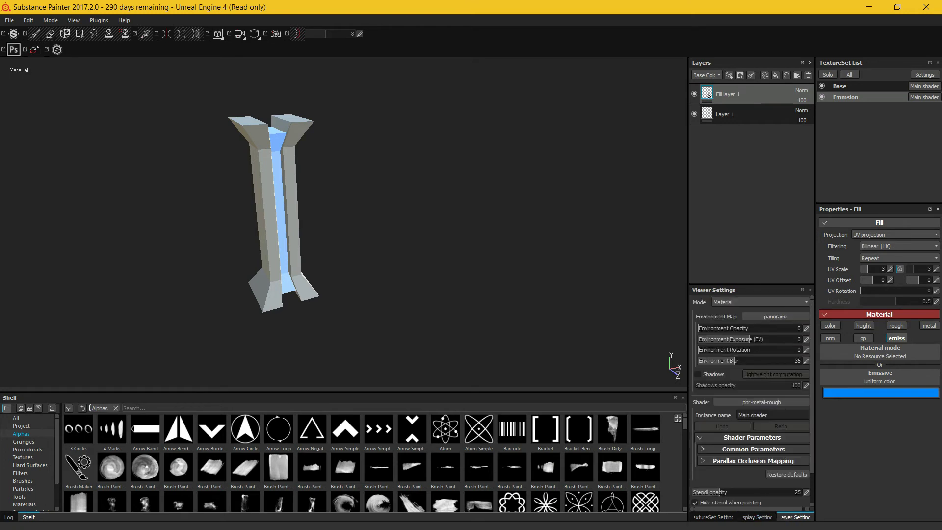
{"action": "left_click", "coordinate": [753, 449]}
{"action": "scroll", "coordinate": [753, 449], "scroll_direction": "down", "scroll_amount": 3}
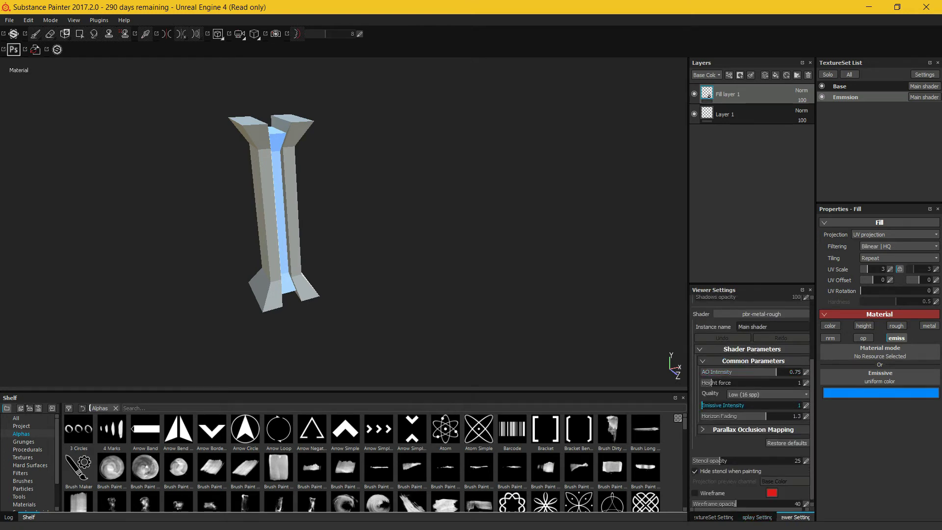
{"action": "left_click_drag", "start_coordinate": [702, 405], "coordinate": [723, 406]}
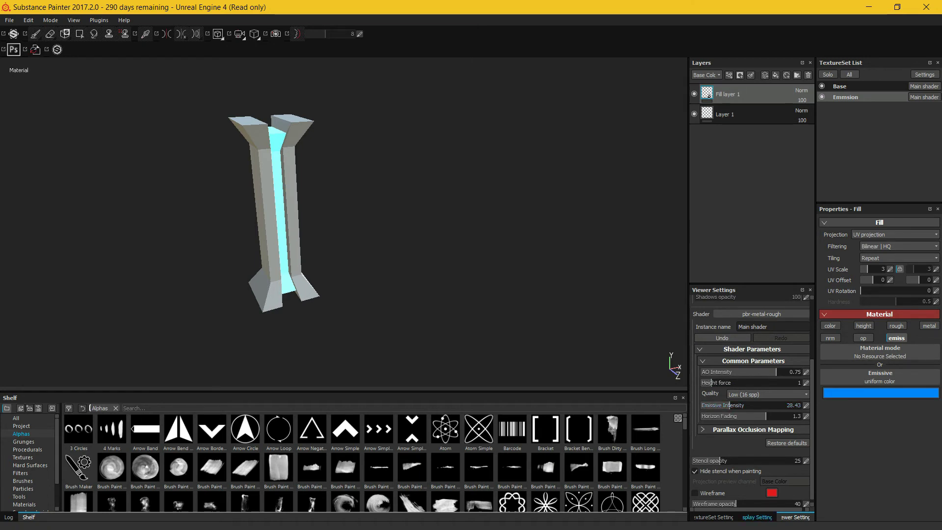
- Activate post effects, enable Glare and reduce its luminance to 0.06
{"action": "left_click", "coordinate": [757, 517]}
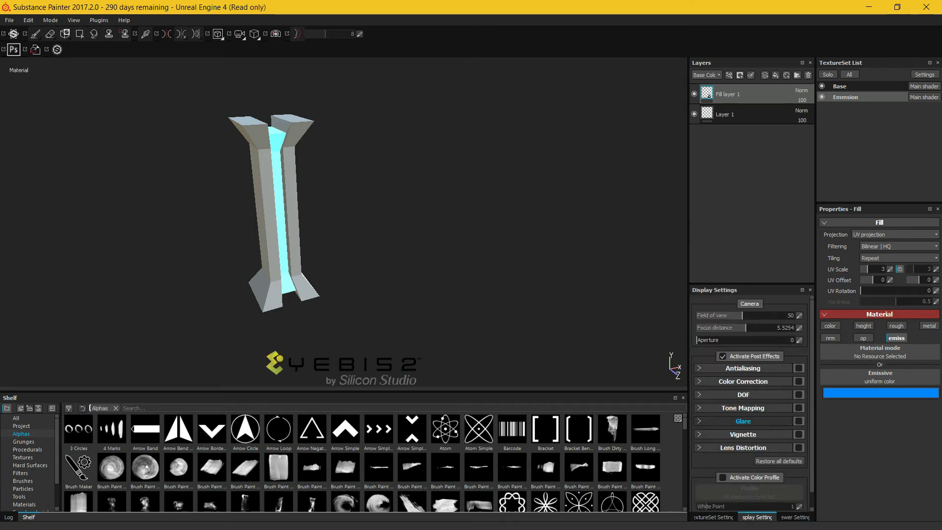
{"action": "left_click", "coordinate": [798, 421]}
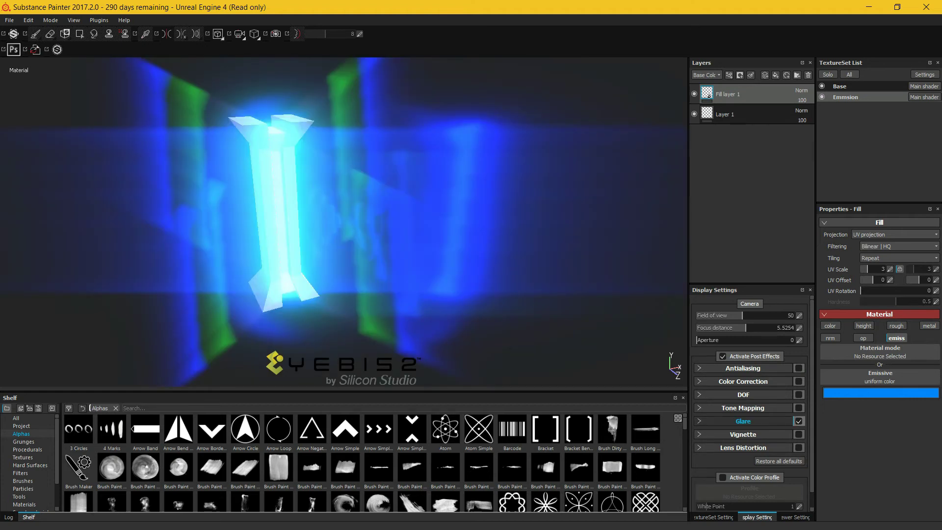
{"action": "left_click", "coordinate": [743, 421]}
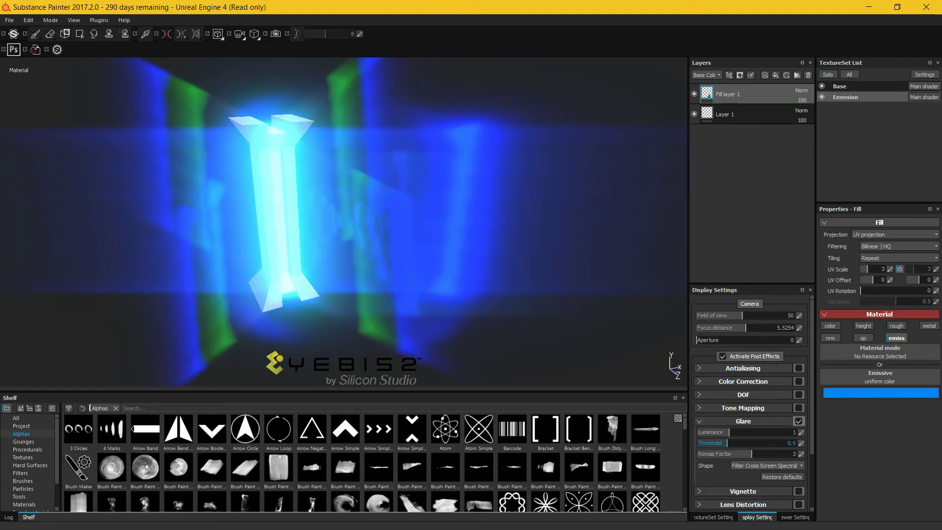
{"action": "left_click_drag", "start_coordinate": [728, 433], "coordinate": [707, 432]}
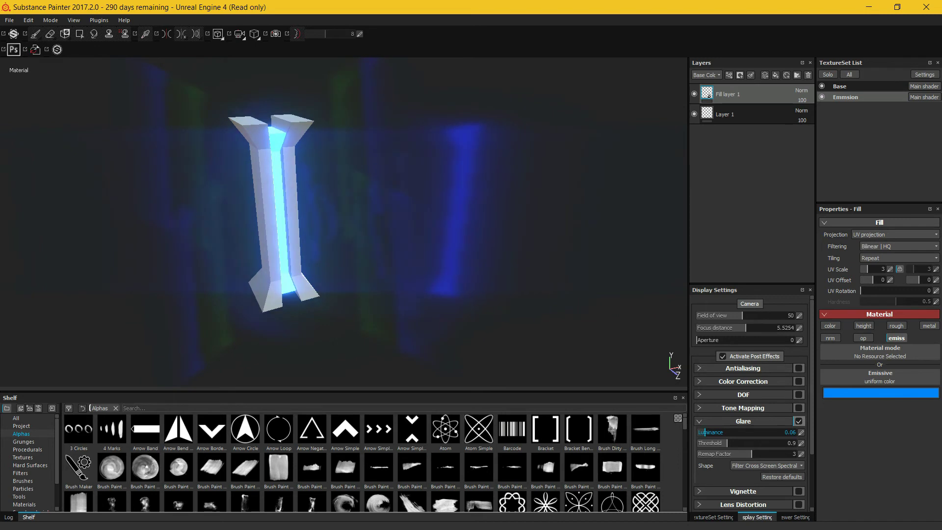
- Shift the Emmsion fill layer's emissive colour to a deeper blue, RGB 0.000, 0.165, 0.960
{"action": "left_click_drag", "start_coordinate": [343, 220], "coordinate": [457, 226], "text": "alt"}
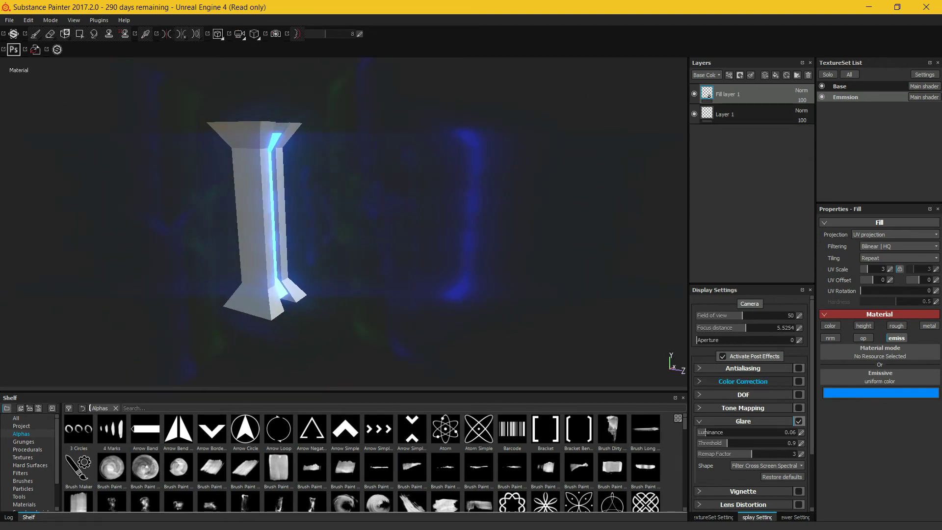
{"action": "left_click", "coordinate": [881, 393]}
{"action": "left_click_drag", "start_coordinate": [878, 394], "coordinate": [878, 393]}
{"action": "left_click", "coordinate": [392, 223]}
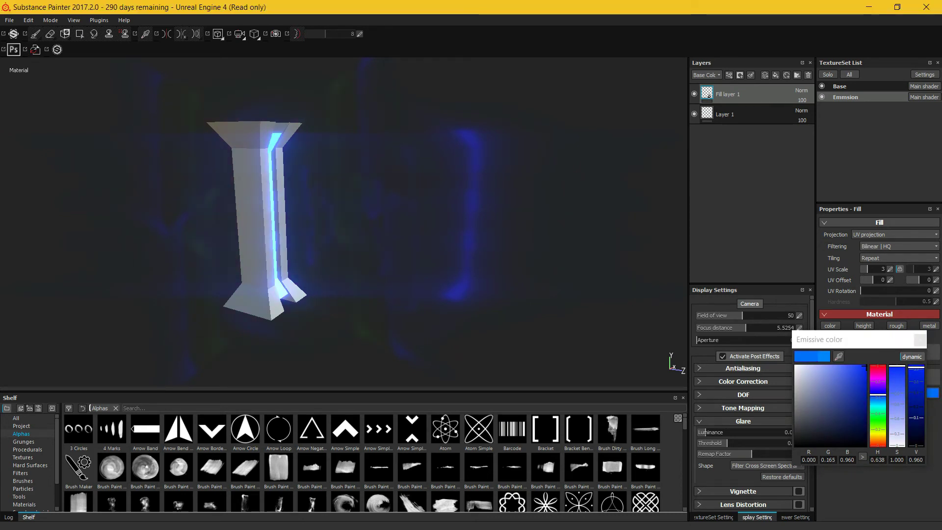
{"action": "left_click", "coordinate": [920, 340]}
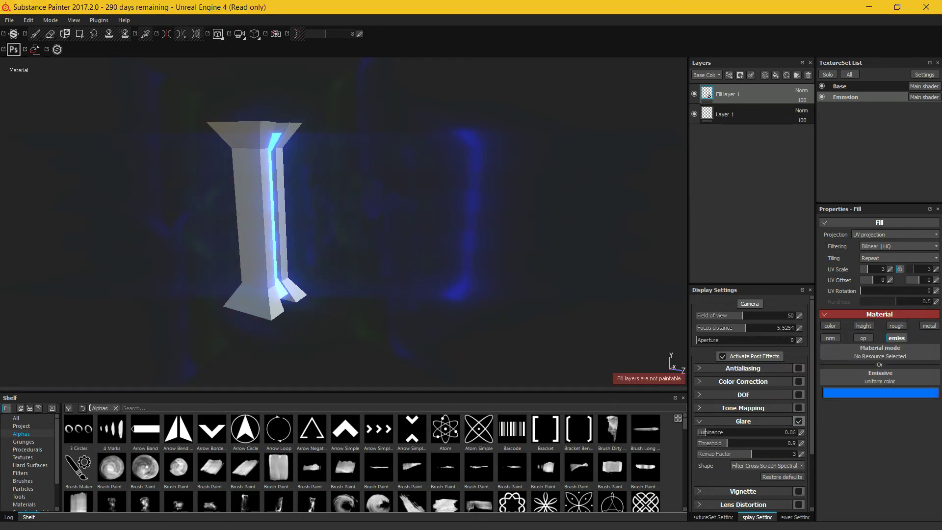
- Select the Base texture set and add a fill layer above its existing paint layer
{"action": "mouse_move", "coordinate": [392, 223]}
{"action": "left_mouse_down", "text": "alt"}
{"action": "mouse_move", "coordinate": [294, 255]}
{"action": "mouse_move", "coordinate": [319, 211]}
{"action": "mouse_move", "coordinate": [429, 216]}
{"action": "left_mouse_up", "text": "alt"}
{"action": "left_click", "coordinate": [840, 87]}
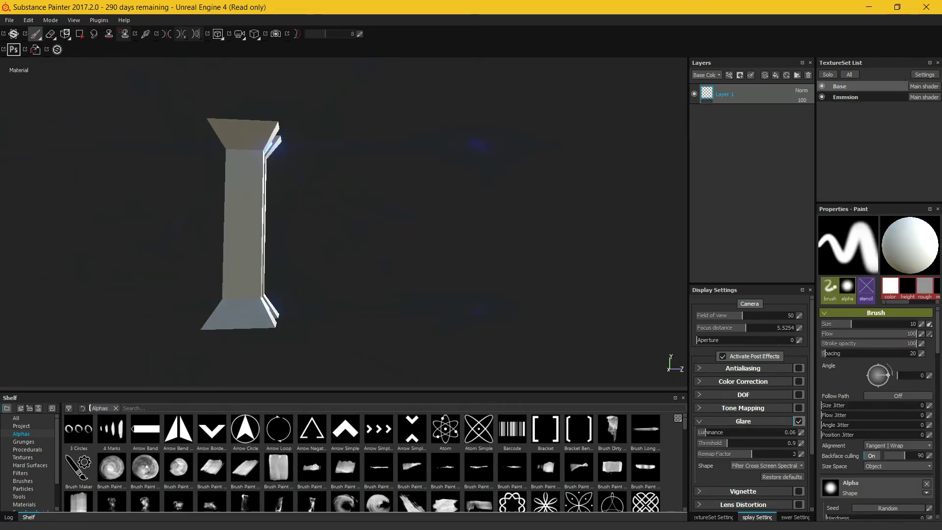
{"action": "left_click_drag", "start_coordinate": [527, 200], "coordinate": [364, 64], "text": "alt"}
{"action": "left_click_drag", "start_coordinate": [336, 222], "coordinate": [480, 258], "text": "alt"}
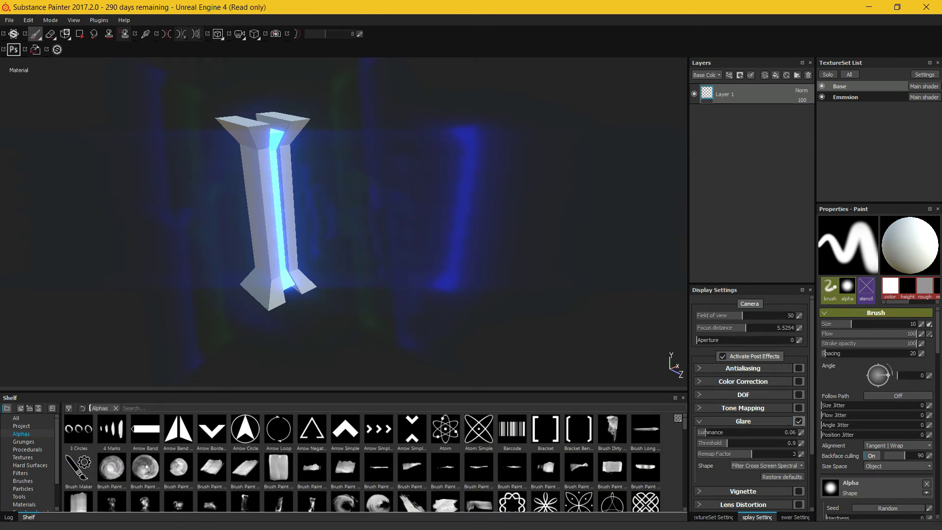
{"action": "left_click", "coordinate": [775, 75]}
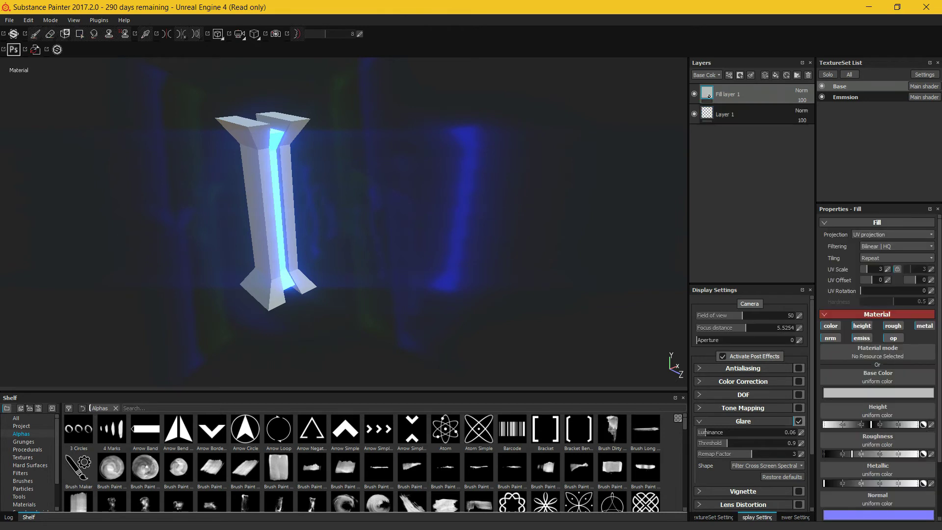
{"action": "left_click_drag", "start_coordinate": [343, 210], "coordinate": [378, 187], "text": "alt"}
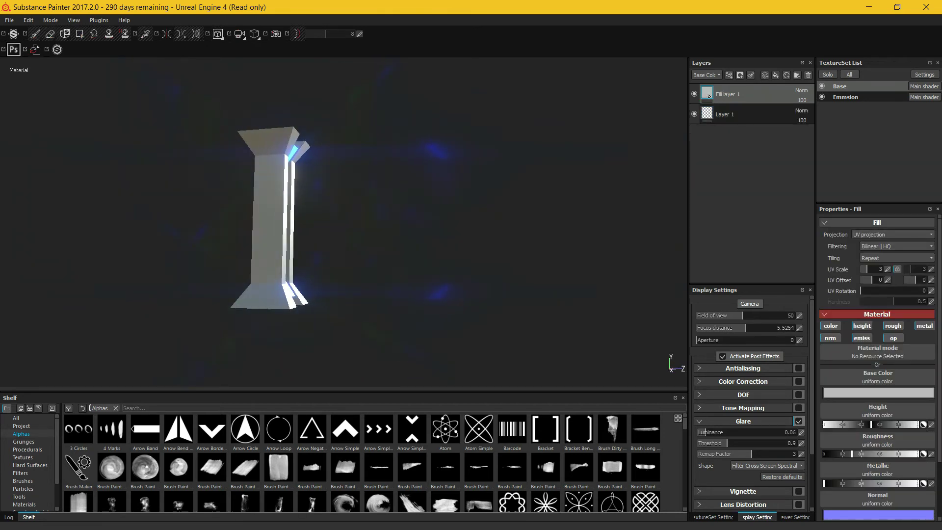
{"action": "scroll", "coordinate": [304, 206], "scroll_direction": "down", "scroll_amount": 3}
{"action": "scroll", "coordinate": [304, 206], "scroll_direction": "up", "scroll_amount": 5}
{"action": "scroll", "coordinate": [304, 206], "scroll_direction": "down", "scroll_amount": 3}
{"action": "scroll", "coordinate": [304, 206], "scroll_direction": "up", "scroll_amount": 5}
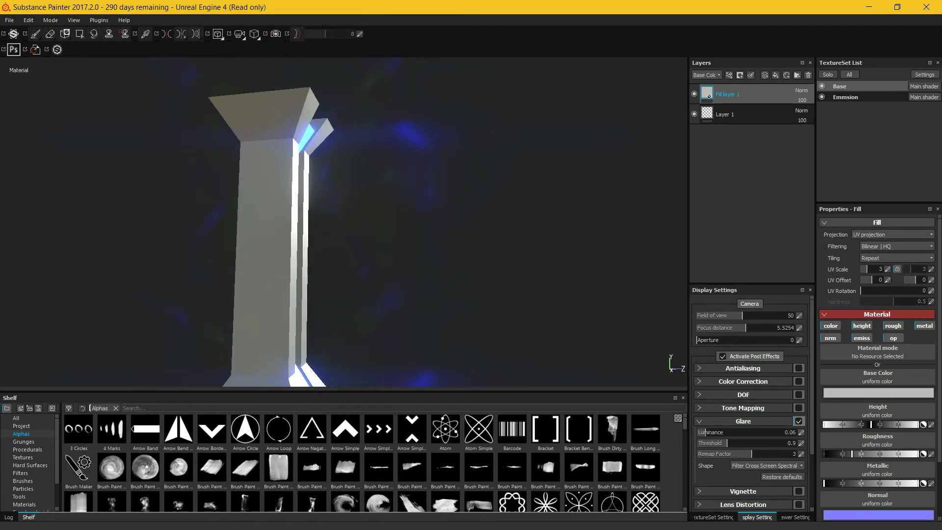
- Duplicate the fill layer in the Base texture set and view the pillar from its other side
{"action": "right_click", "coordinate": [754, 95]}
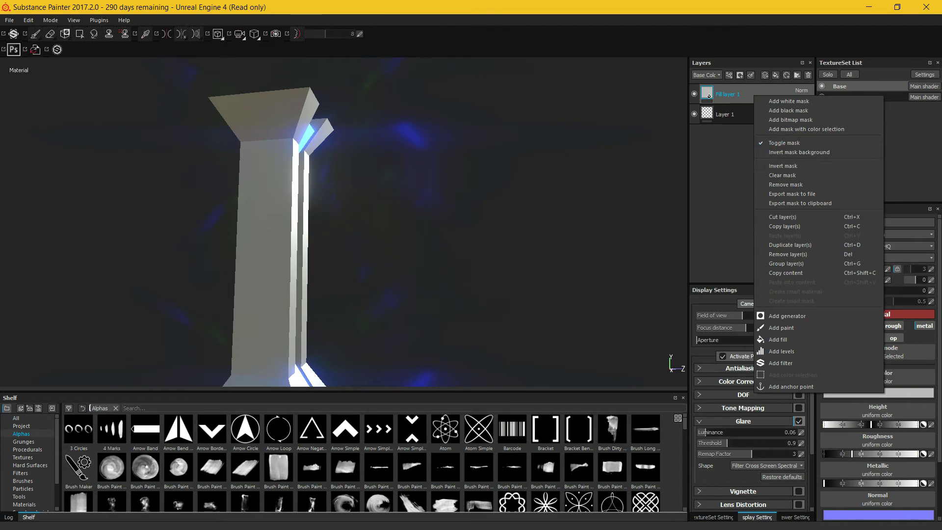
{"action": "key", "text": "Escape"}
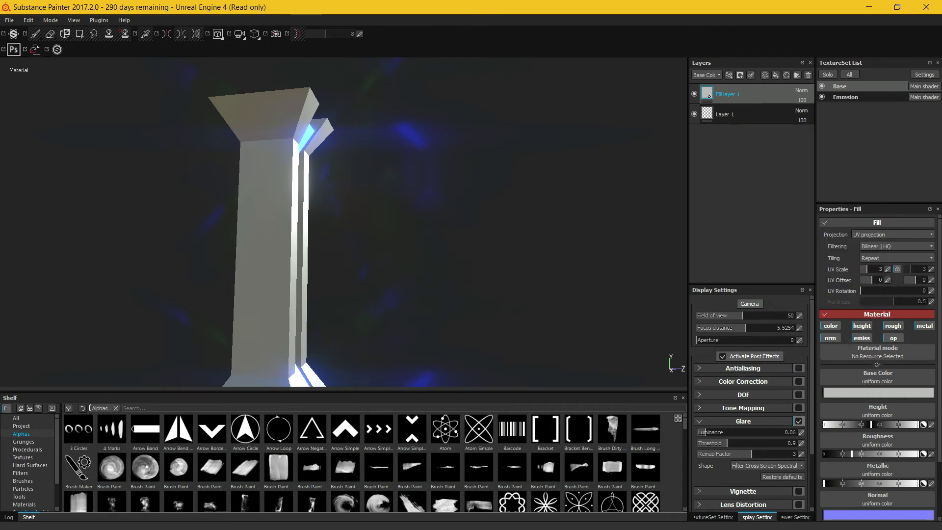
{"action": "key", "text": "ctrl+d"}
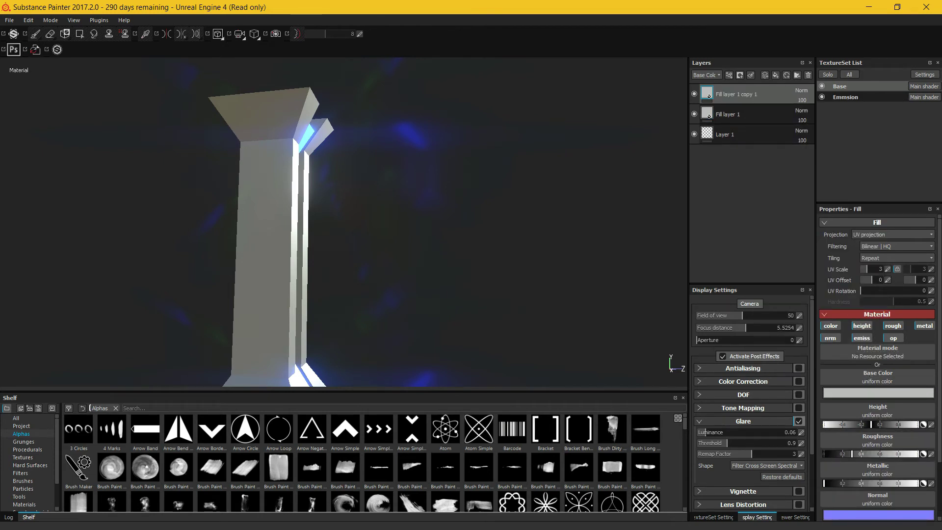
{"action": "left_click_drag", "start_coordinate": [392, 196], "coordinate": [295, 171], "text": "alt"}
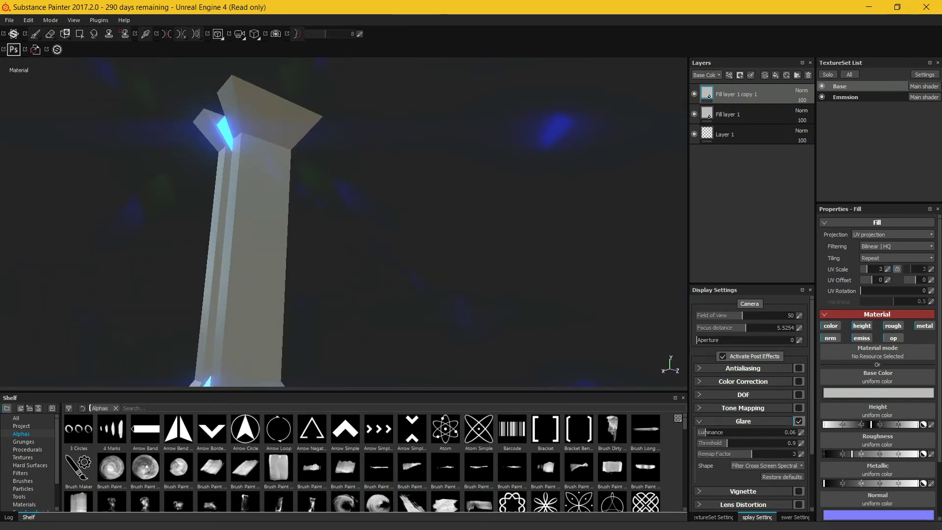
- Delete the duplicated fill layer and assign Pillar_Texture as the base colour of the remaining fill layer
{"action": "key", "text": "Delete"}
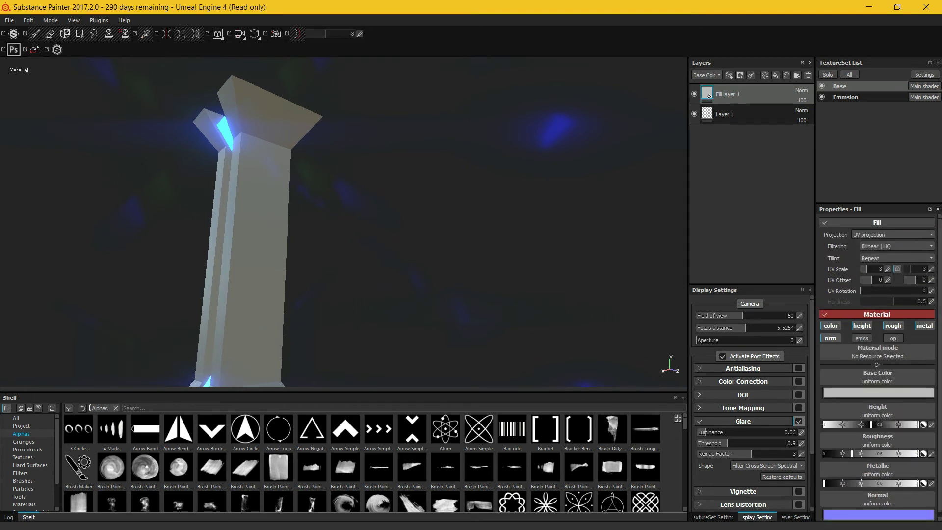
{"action": "left_click", "coordinate": [877, 377]}
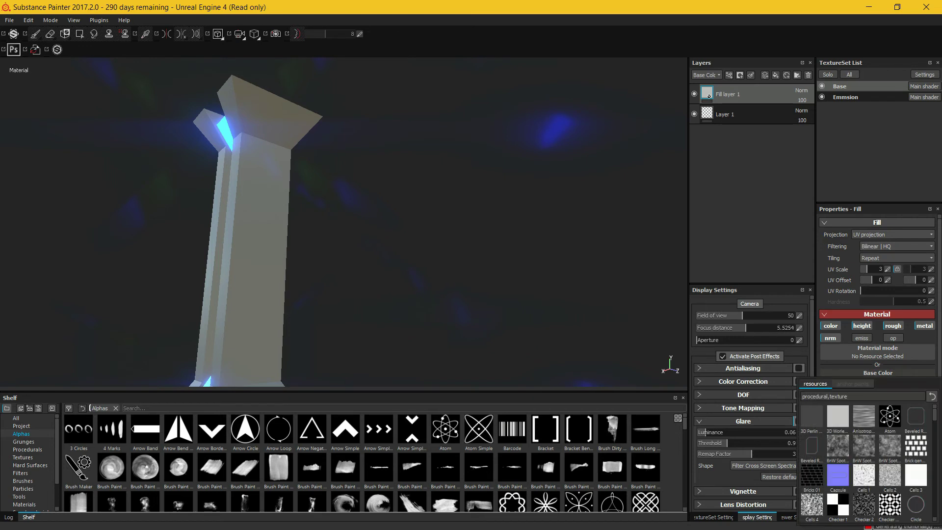
{"action": "left_click_drag", "start_coordinate": [851, 397], "coordinate": [801, 396]}
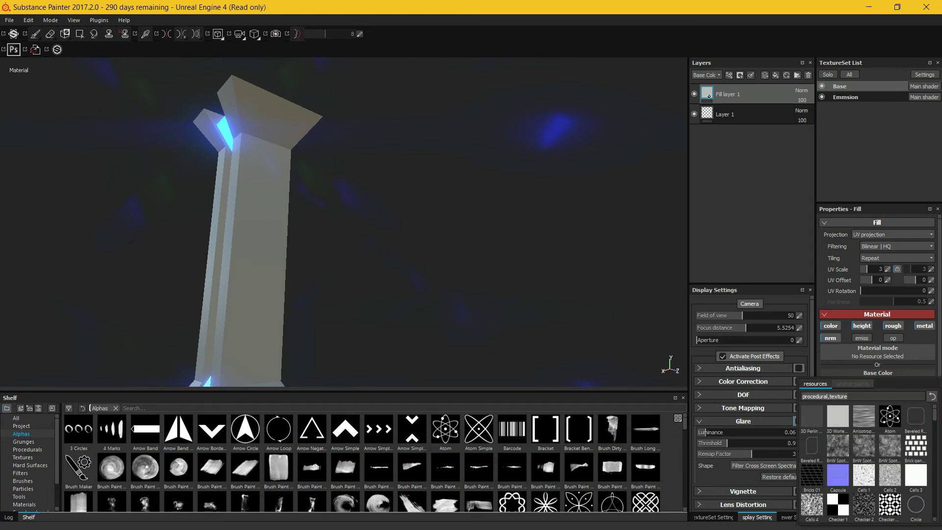
{"action": "type", "text": "pil"}
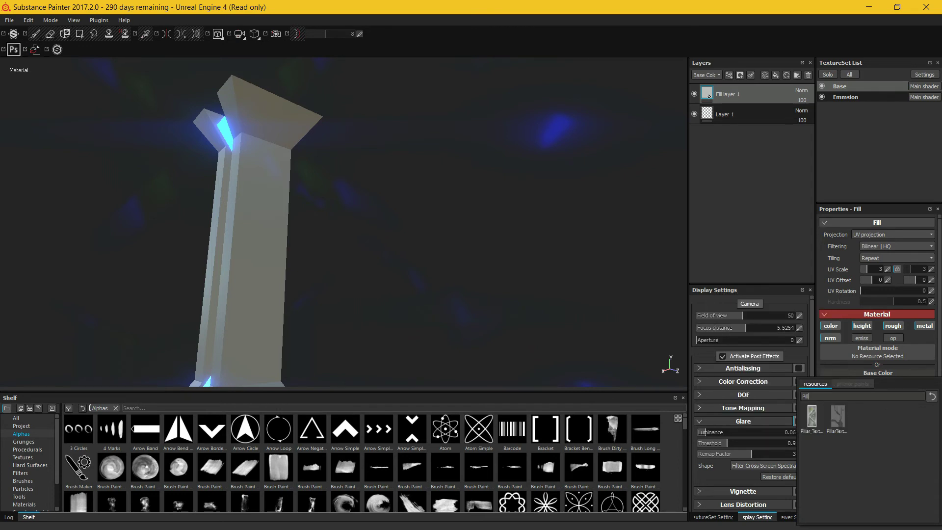
{"action": "left_click", "coordinate": [811, 417]}
{"action": "left_click_drag", "start_coordinate": [417, 216], "coordinate": [339, 182], "text": "alt"}
- Set the fill layer's projection to Tri-planar projection
{"action": "left_click", "coordinate": [895, 235]}
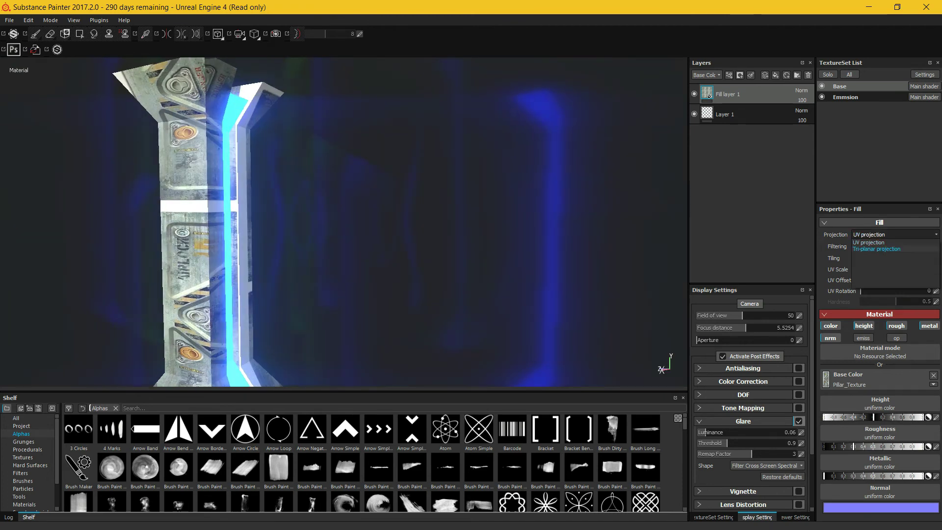
{"action": "left_click", "coordinate": [876, 249]}
{"action": "left_click_drag", "start_coordinate": [344, 196], "coordinate": [324, 206], "text": "alt"}
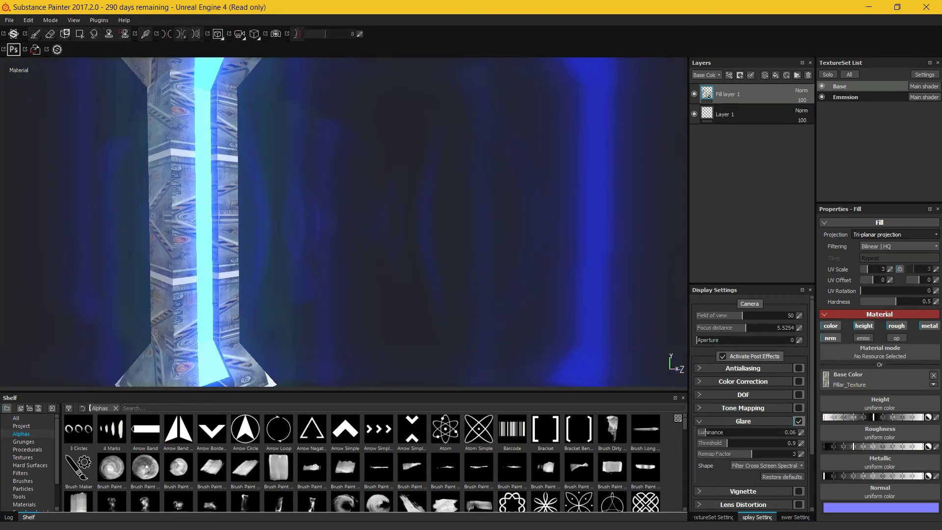
- Search the resources for "Normal" and assign NormalMap (2) to the fill layer's normal channel
{"action": "left_click", "coordinate": [880, 492]}
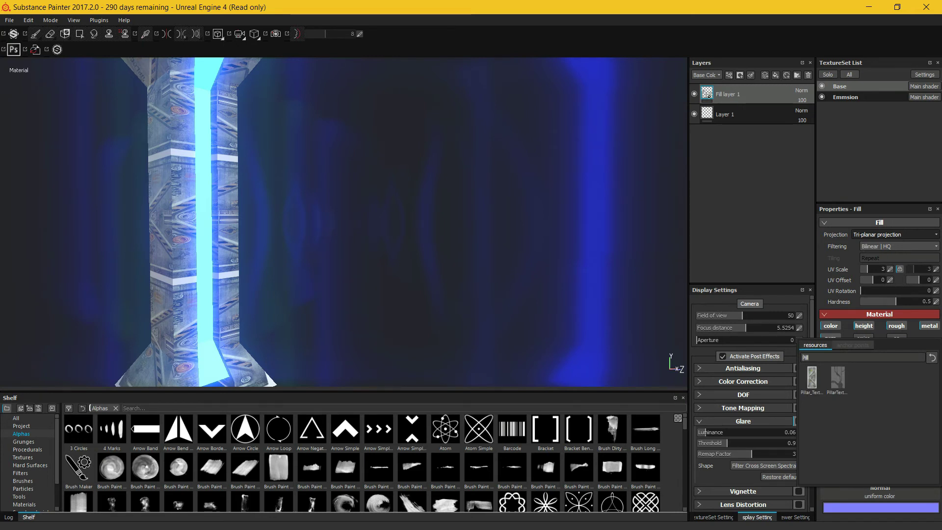
{"action": "key", "text": "BackSpace"}
{"action": "key", "text": "BackSpace"}
{"action": "key", "text": "BackSpace"}
{"action": "key", "text": "BackSpace"}
{"action": "type", "text": "Normal"}
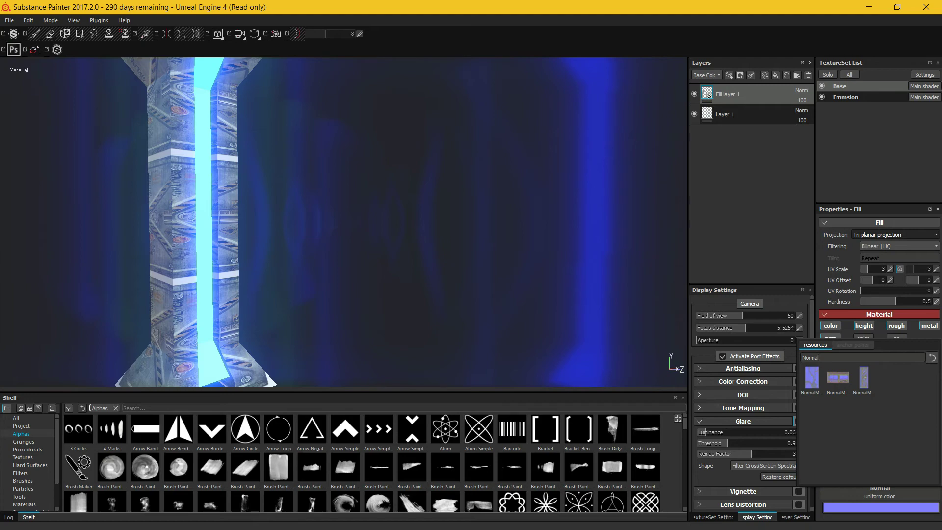
{"action": "left_click", "coordinate": [863, 378]}
- Examine the pillar's textured surface up close and as a whole with the base colour texture and normal map applied
{"action": "left_click_drag", "start_coordinate": [412, 215], "coordinate": [245, 128], "text": "alt"}
{"action": "right_click_drag", "start_coordinate": [246, 128], "coordinate": [294, 127], "text": "alt"}
{"action": "right_click_drag", "start_coordinate": [265, 203], "coordinate": [304, 203], "text": "alt"}
{"action": "left_click_drag", "start_coordinate": [304, 203], "coordinate": [373, 299], "text": "alt"}
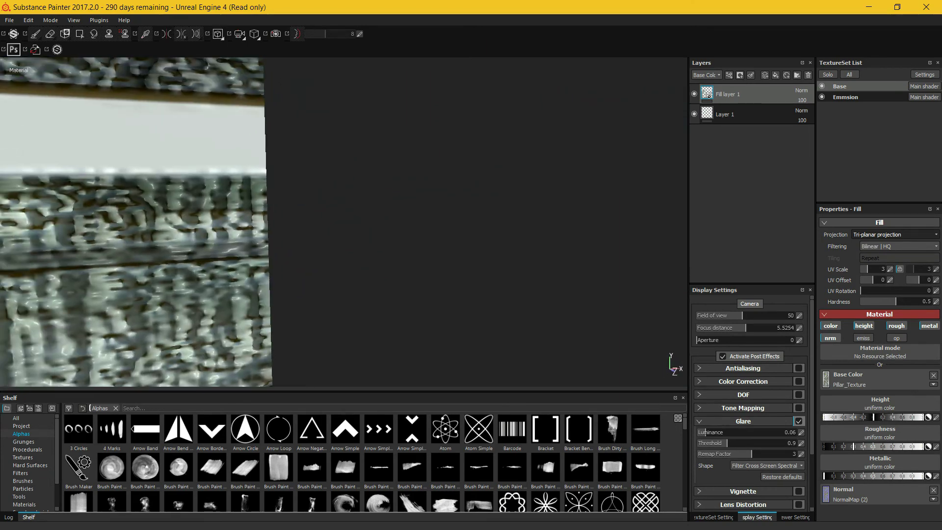
{"action": "right_click_drag", "start_coordinate": [343, 256], "coordinate": [235, 268], "text": "alt"}
{"action": "left_click_drag", "start_coordinate": [235, 267], "coordinate": [328, 294], "text": "alt"}
{"action": "right_click_drag", "start_coordinate": [329, 294], "coordinate": [290, 294], "text": "alt"}
{"action": "middle_click_drag", "start_coordinate": [290, 294], "coordinate": [386, 234], "text": "alt"}
{"action": "scroll", "coordinate": [274, 197], "scroll_direction": "down", "scroll_amount": 4}
{"action": "scroll", "coordinate": [275, 197], "scroll_direction": "up", "scroll_amount": 4}
{"action": "scroll", "coordinate": [274, 196], "scroll_direction": "down", "scroll_amount": 6}
- Clear the fill layer's base colour texture and its normal map
{"action": "left_click", "coordinate": [934, 375]}
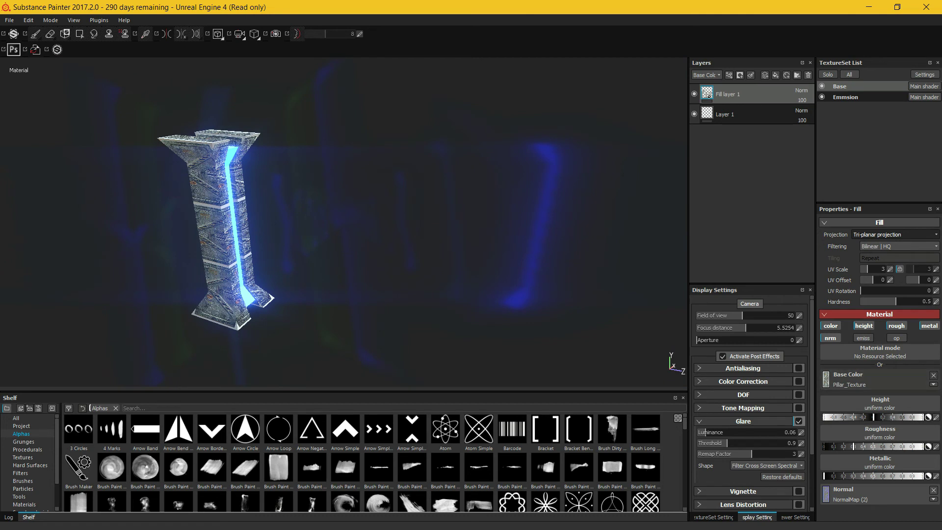
{"action": "left_click", "coordinate": [876, 495]}
{"action": "left_click", "coordinate": [863, 415]}
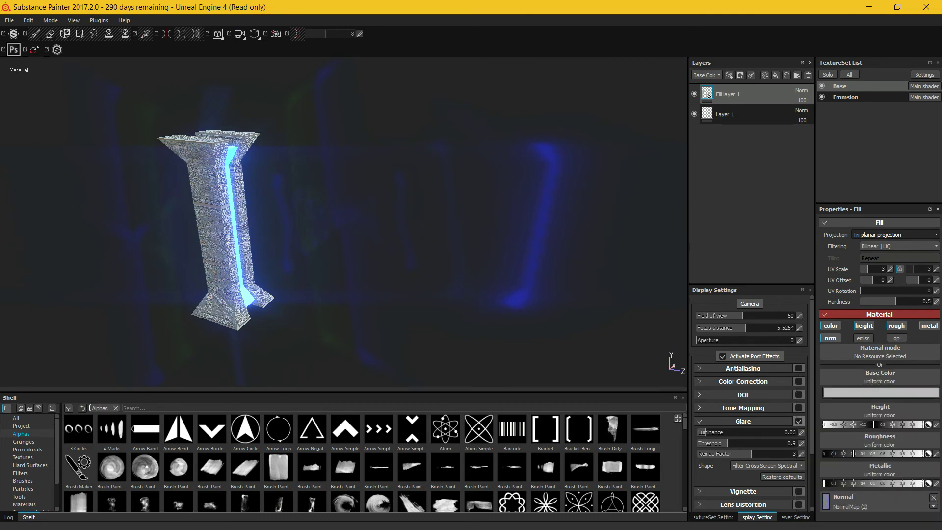
{"action": "left_click", "coordinate": [933, 498]}
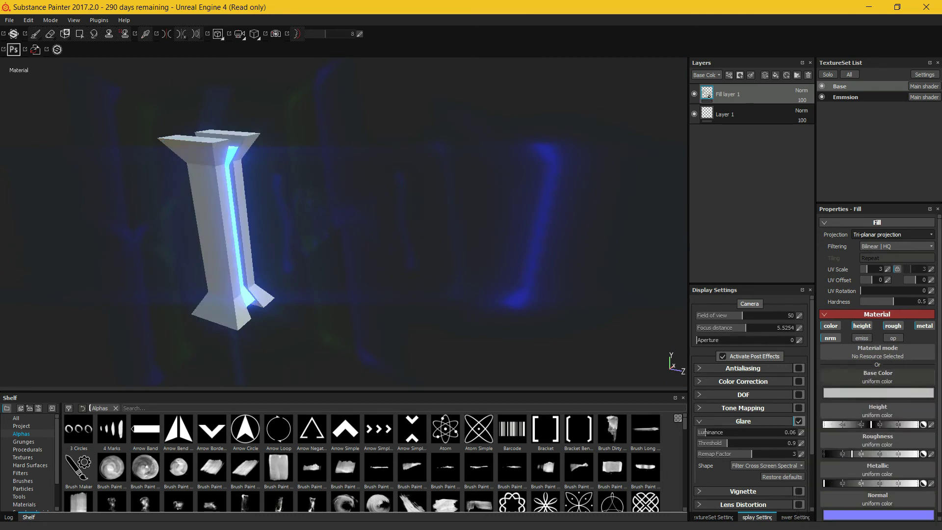
- Assign NormalMap to the fill layer's normal channel and inspect the relief on the pillar's side
{"action": "left_click", "coordinate": [877, 498]}
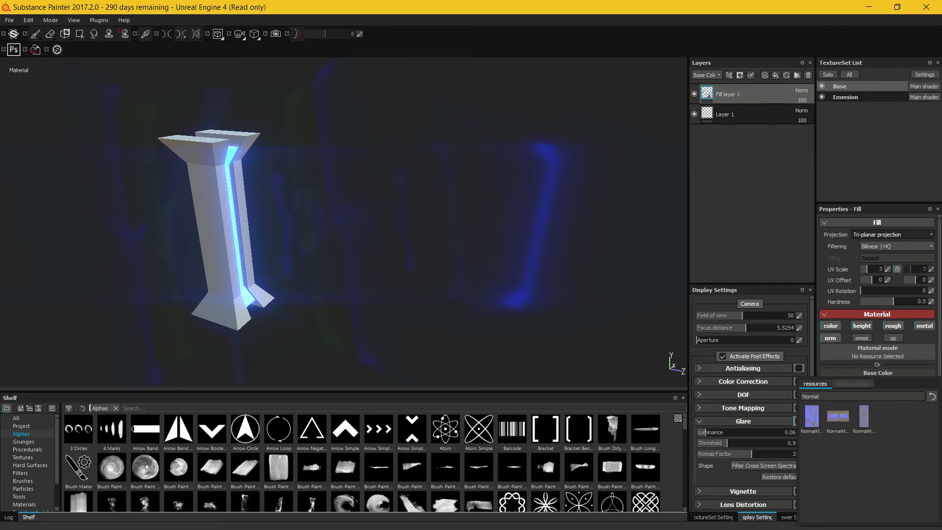
{"action": "left_click", "coordinate": [785, 387]}
{"action": "left_click", "coordinate": [876, 378]}
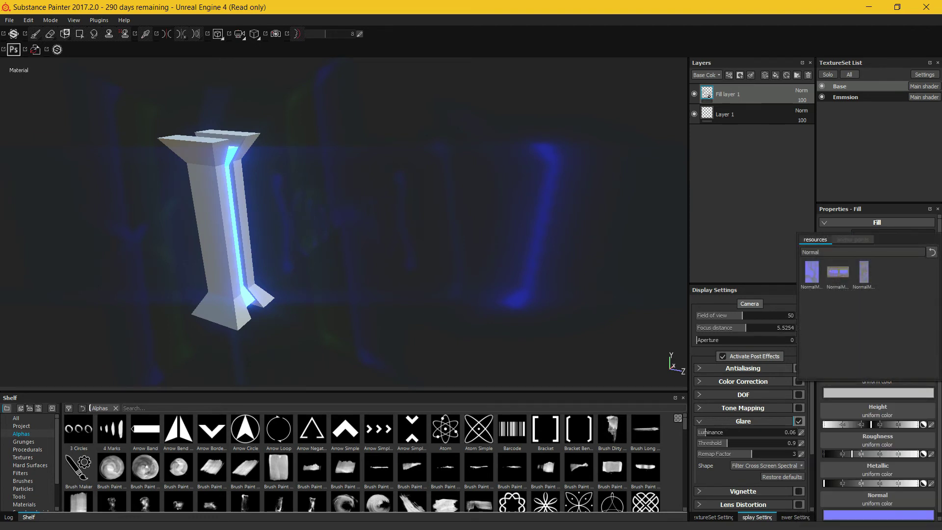
{"action": "left_click", "coordinate": [877, 498]}
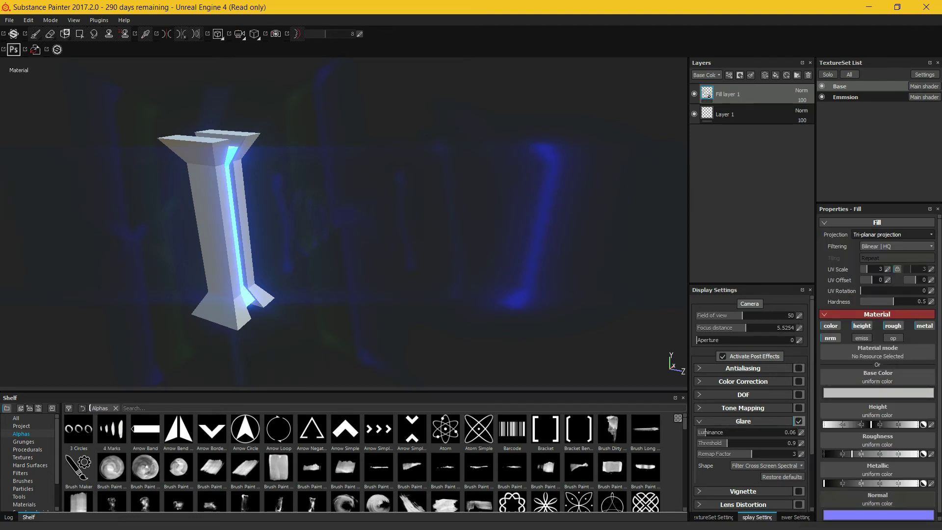
{"action": "left_click", "coordinate": [877, 498]}
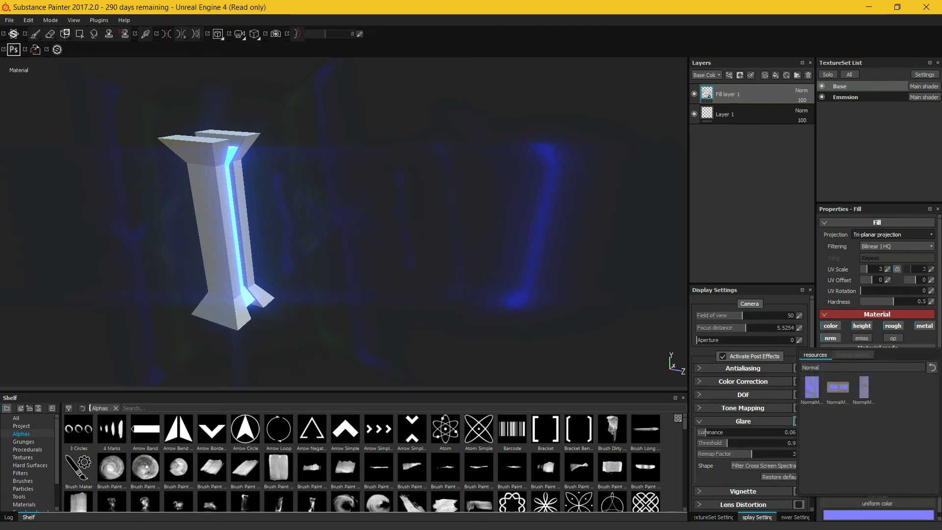
{"action": "left_click", "coordinate": [811, 387]}
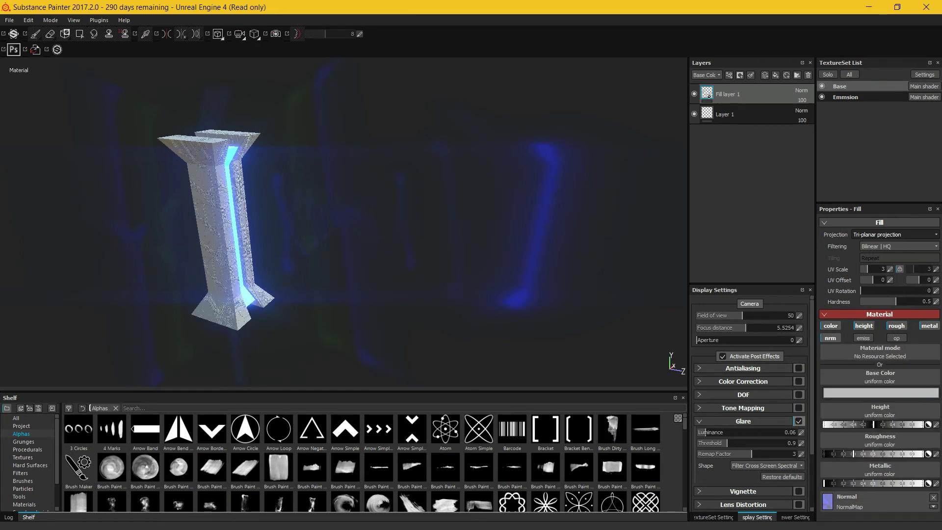
{"action": "left_click_drag", "start_coordinate": [338, 197], "coordinate": [456, 201], "text": "alt"}
{"action": "scroll", "coordinate": [289, 275], "scroll_direction": "down", "scroll_amount": 3}
{"action": "scroll", "coordinate": [289, 245], "scroll_direction": "up", "scroll_amount": 8}
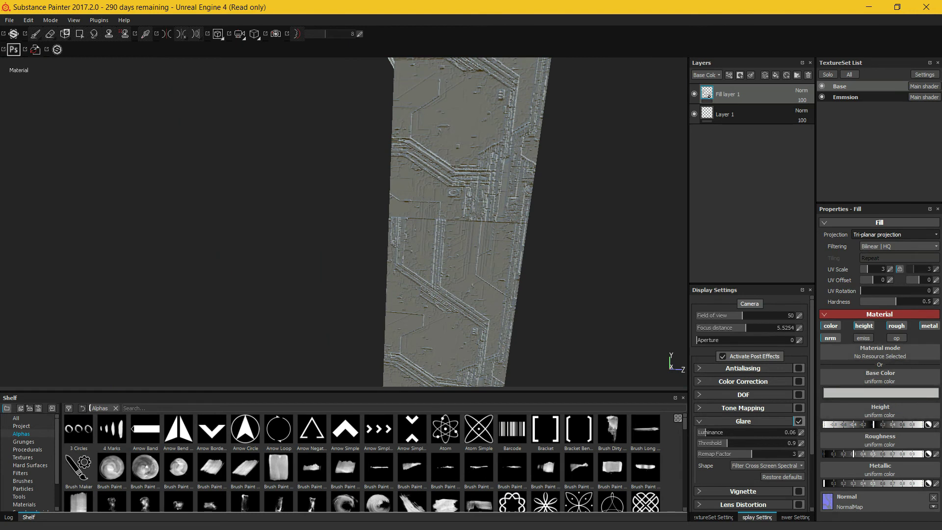
- Find PillarTexture among the resources and assign it as the fill layer's base colour
{"action": "left_click", "coordinate": [827, 500]}
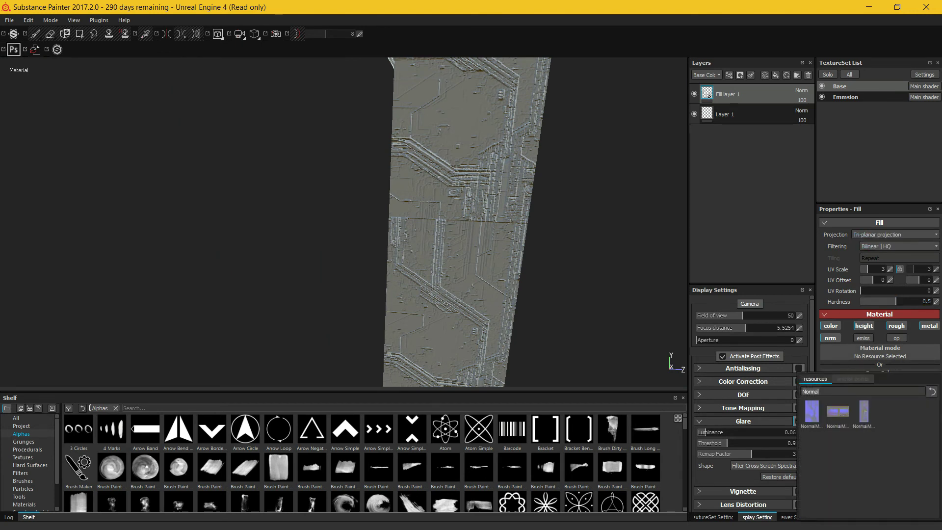
{"action": "key", "text": "ctrl+a"}
{"action": "type", "text": "Pilla"}
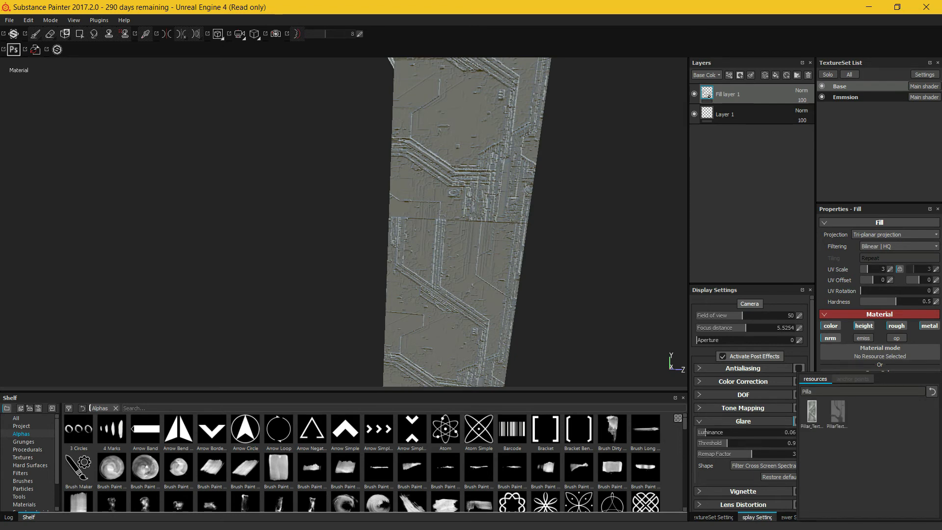
{"action": "left_click", "coordinate": [837, 412]}
{"action": "left_click_drag", "start_coordinate": [549, 220], "coordinate": [569, 219], "text": "alt"}
{"action": "scroll", "coordinate": [493, 305], "scroll_direction": "down", "scroll_amount": 3}
{"action": "left_click_drag", "start_coordinate": [493, 294], "coordinate": [402, 301], "text": "alt"}
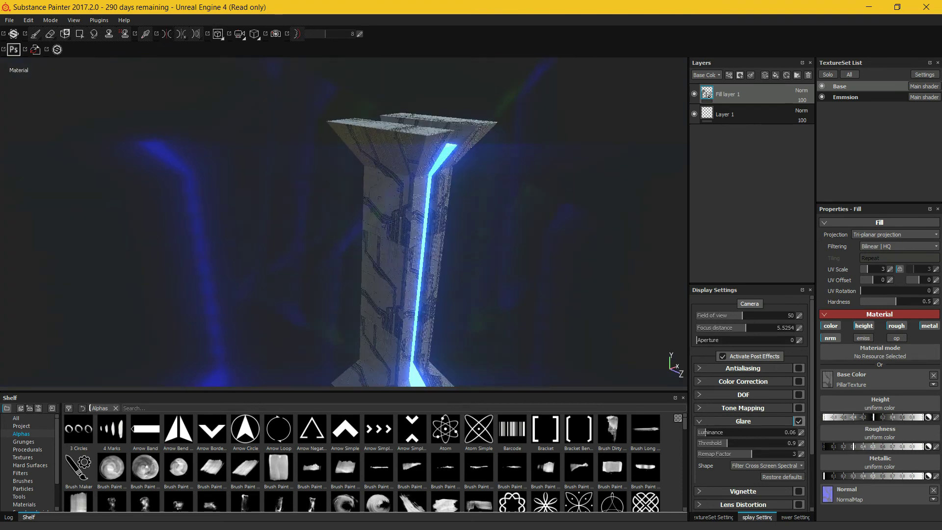
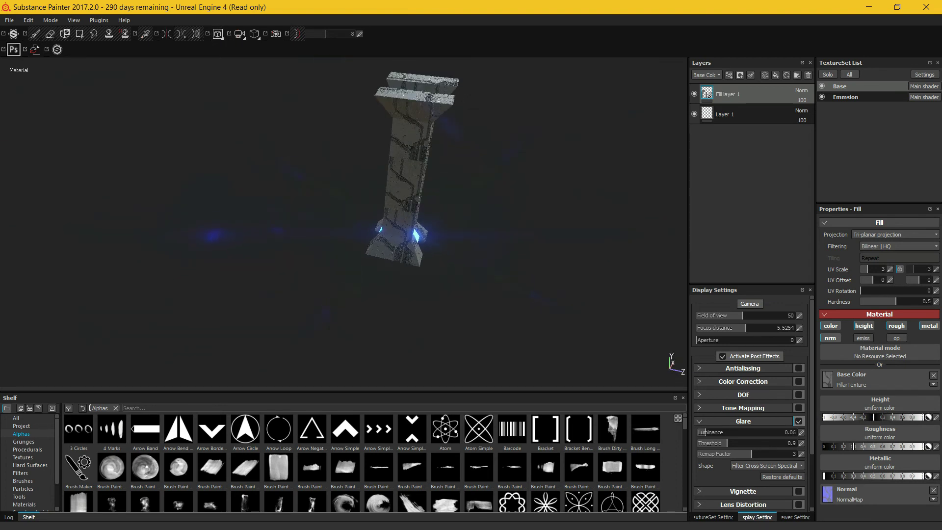
- Duplicate the textured fill layer in the Base texture set
{"action": "right_click", "coordinate": [769, 96]}
{"action": "key", "text": "Escape"}
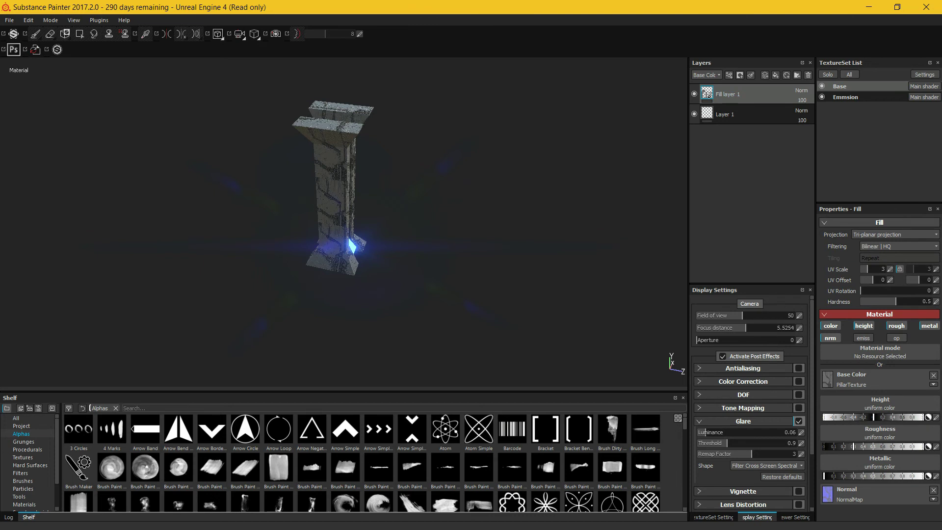
{"action": "key", "text": "ctrl+d"}
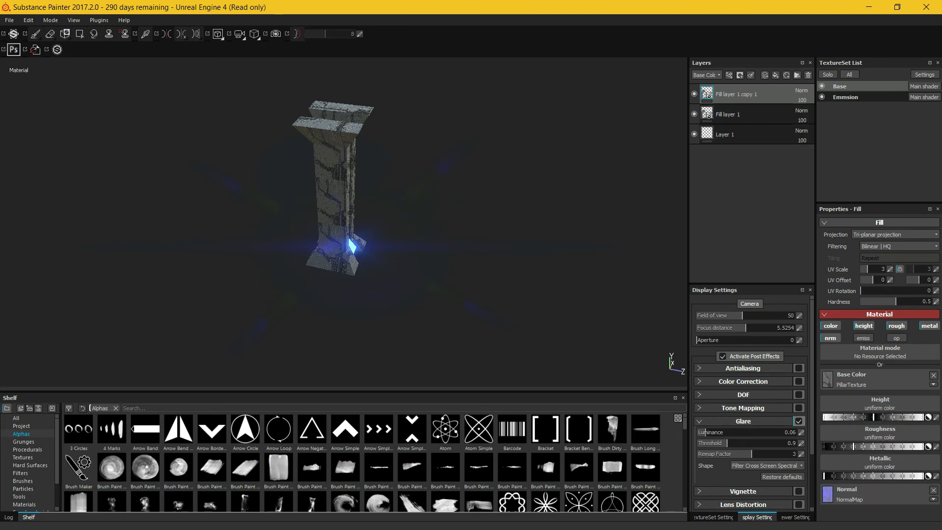
- Try to add a generator directly to the duplicated fill layer's content
{"action": "right_click", "coordinate": [708, 95]}
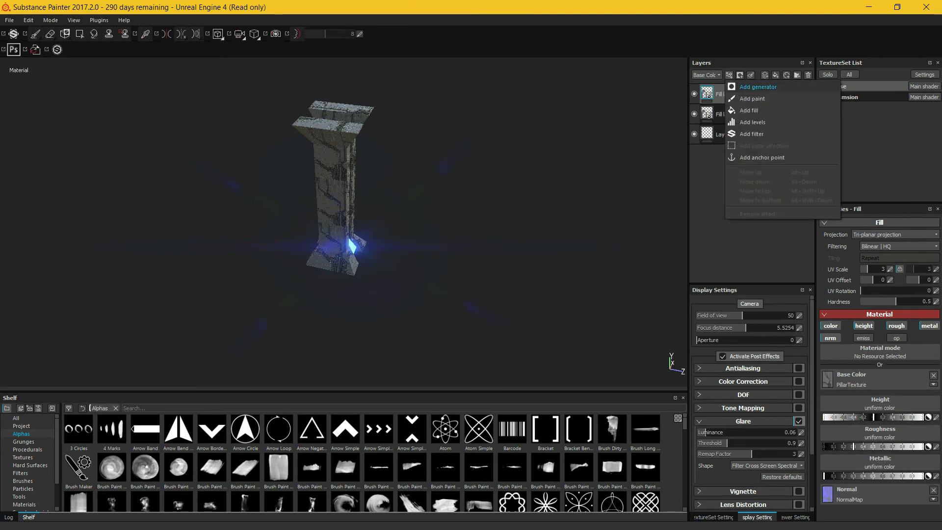
{"action": "left_click", "coordinate": [757, 87]}
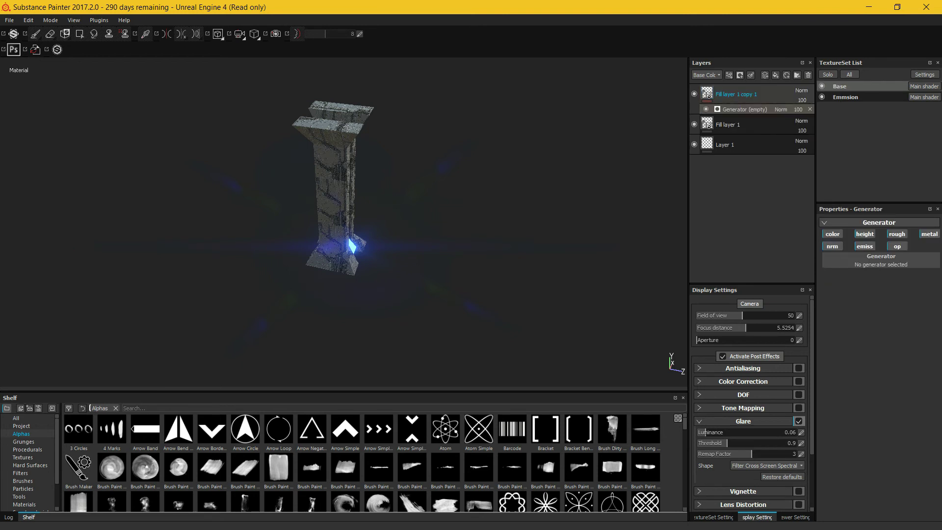
{"action": "right_click", "coordinate": [708, 95]}
{"action": "key", "text": "Escape"}
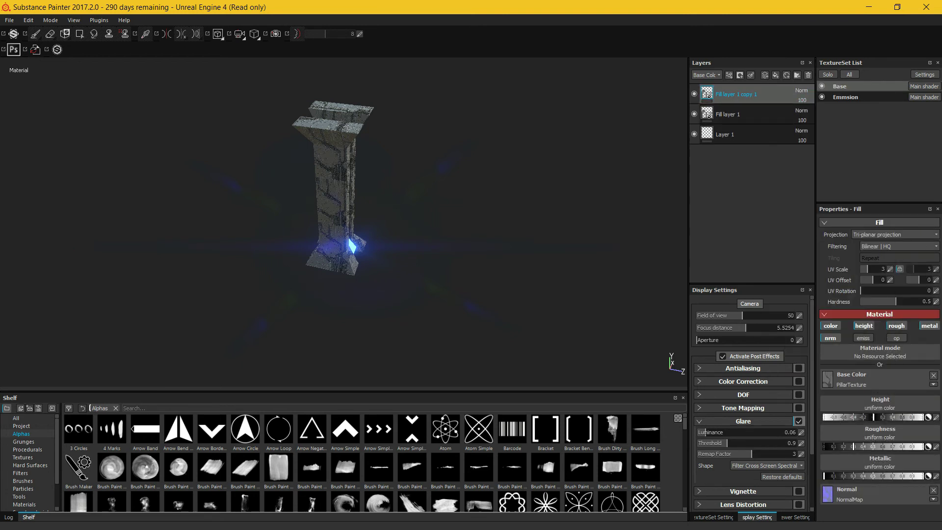
- Add a black mask to the duplicated fill layer and put an empty generator on the mask
{"action": "right_click", "coordinate": [709, 94]}
{"action": "left_click", "coordinate": [788, 96]}
{"action": "right_click", "coordinate": [721, 93]}
{"action": "key", "text": "Return"}
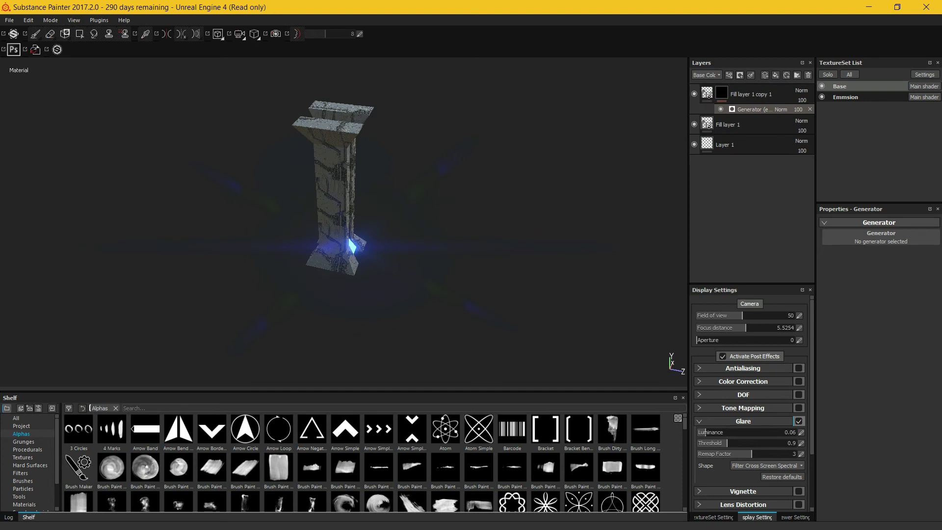
- Use MG Metal Edge Wear as the mask's generator and inspect the wear on the pillar
{"action": "left_click", "coordinate": [878, 240]}
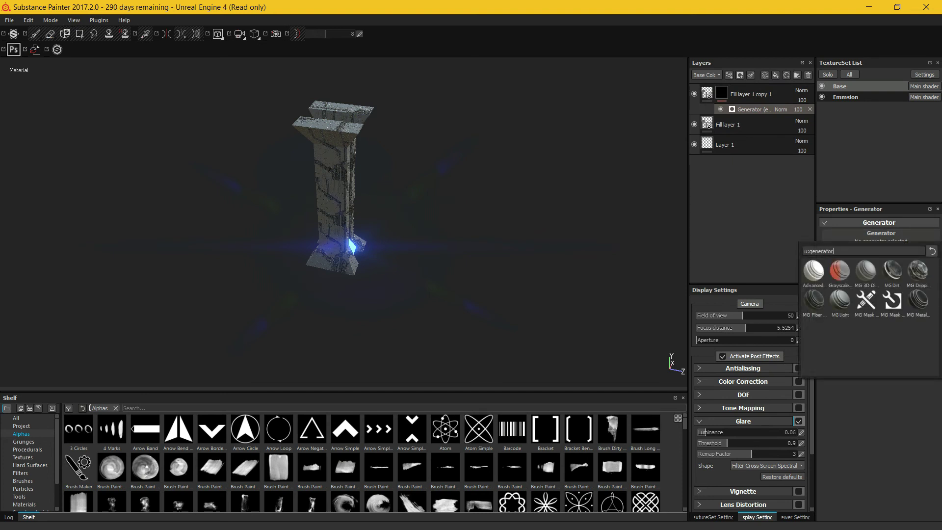
{"action": "left_click", "coordinate": [918, 300]}
{"action": "left_click_drag", "start_coordinate": [402, 211], "coordinate": [348, 181], "text": "alt"}
{"action": "scroll", "coordinate": [343, 221], "scroll_direction": "up", "scroll_amount": 5}
{"action": "scroll", "coordinate": [344, 221], "scroll_direction": "up", "scroll_amount": 3}
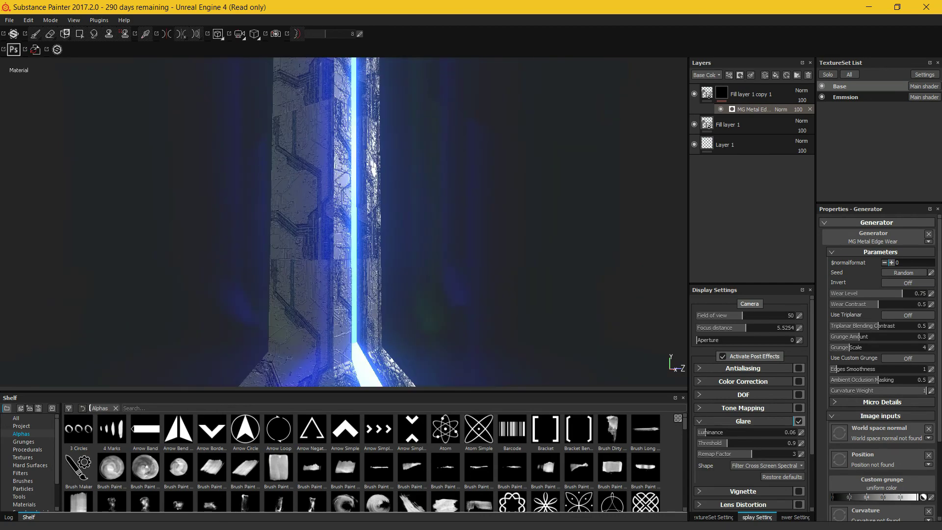
- Try a wear level of 1 and a wear contrast of 0.49 in the MG Metal Edge Wear generator
{"action": "left_click_drag", "start_coordinate": [344, 221], "coordinate": [422, 211], "text": "alt"}
{"action": "left_click_drag", "start_coordinate": [902, 293], "coordinate": [877, 304]}
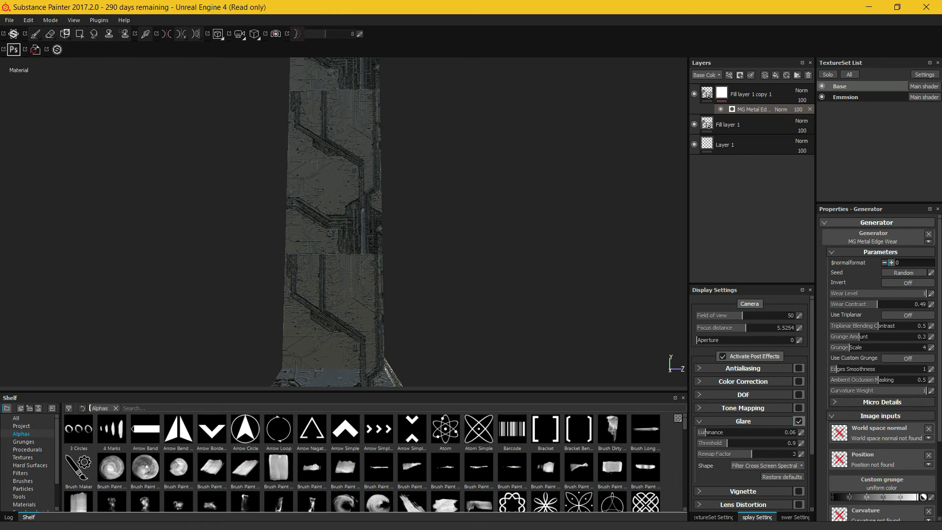
{"action": "key", "text": "ctrl+z"}
{"action": "key", "text": "ctrl+z"}
{"action": "left_click", "coordinate": [908, 358]}
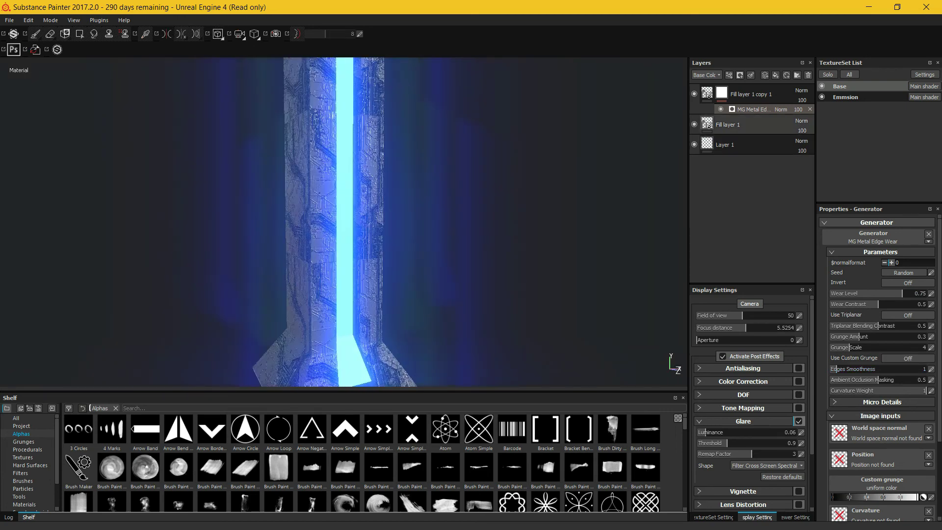
- Add an empty filter to the content of Fill layer 1 and browse the available filters
{"action": "left_click", "coordinate": [746, 124]}
{"action": "left_click", "coordinate": [729, 75]}
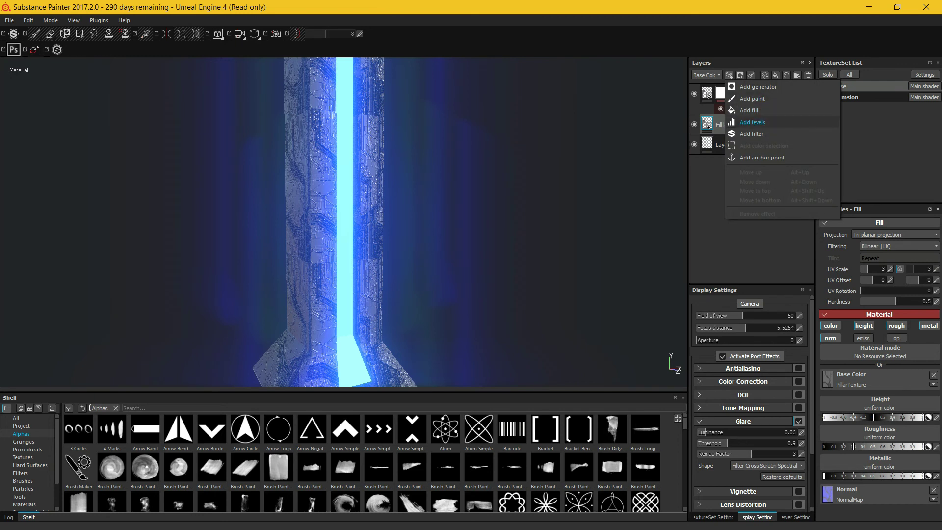
{"action": "left_click", "coordinate": [751, 134]}
{"action": "left_click", "coordinate": [880, 264]}
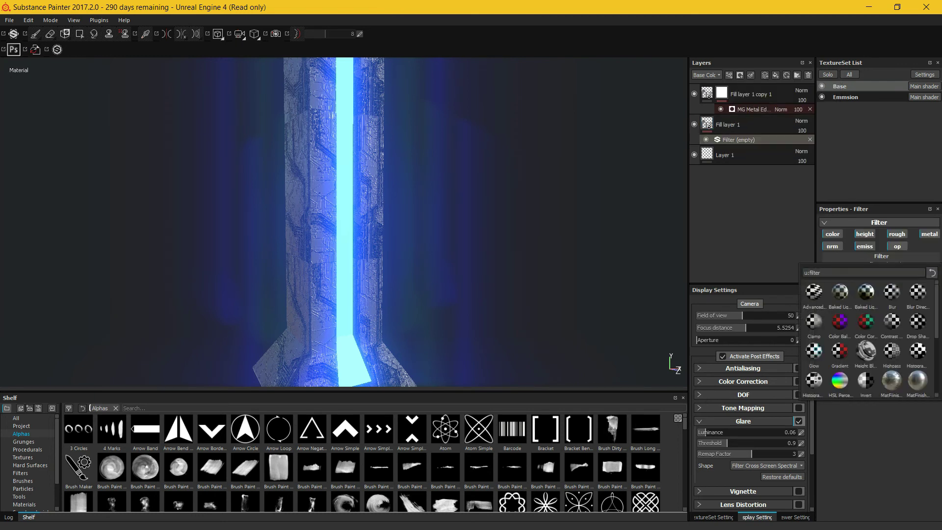
{"action": "scroll", "coordinate": [870, 338], "scroll_direction": "down", "scroll_amount": 5}
{"action": "scroll", "coordinate": [870, 338], "scroll_direction": "up", "scroll_amount": 4}
{"action": "left_click_drag", "start_coordinate": [393, 223], "coordinate": [491, 223], "text": "alt"}
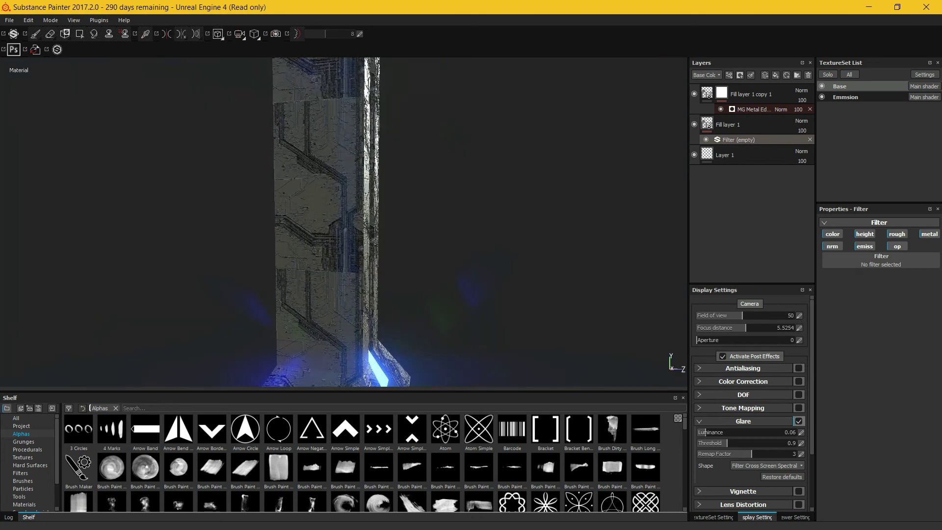
{"action": "left_click_drag", "start_coordinate": [343, 224], "coordinate": [480, 246], "text": "alt"}
{"action": "mouse_move", "coordinate": [343, 224]}
{"action": "right_mouse_down", "text": "alt"}
{"action": "mouse_move", "coordinate": [481, 223]}
{"action": "mouse_move", "coordinate": [334, 223]}
{"action": "right_mouse_up", "text": "alt"}
{"action": "left_click_drag", "start_coordinate": [343, 224], "coordinate": [220, 221], "text": "alt"}
{"action": "left_click", "coordinate": [880, 262]}
{"action": "left_click", "coordinate": [765, 206]}
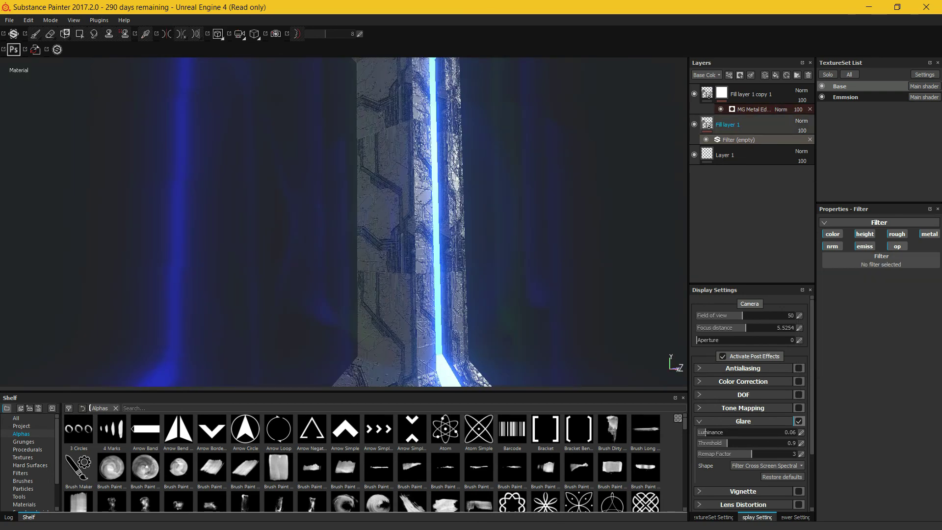
- Try the MatFinish Grainy filter on Fill layer 1 and inspect the pillar's surface up close
{"action": "left_click", "coordinate": [755, 125]}
{"action": "left_click", "coordinate": [755, 140]}
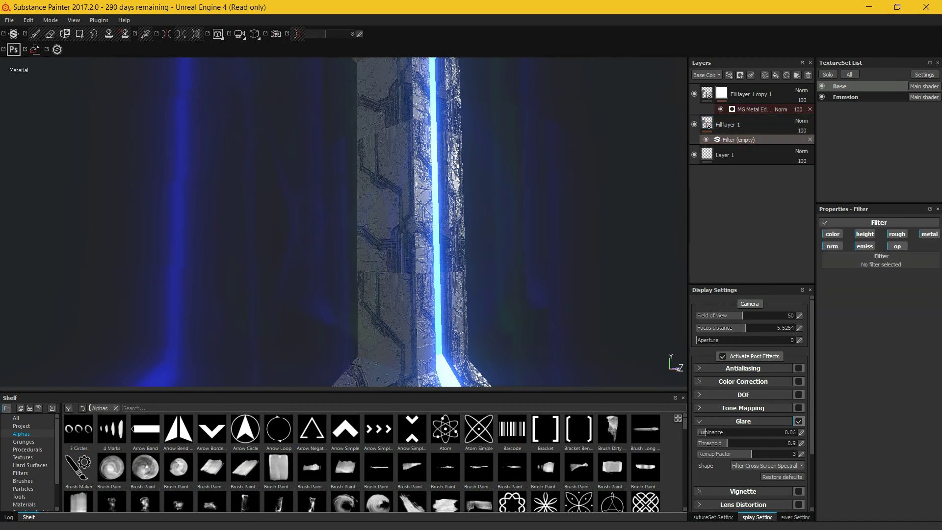
{"action": "left_click", "coordinate": [881, 260]}
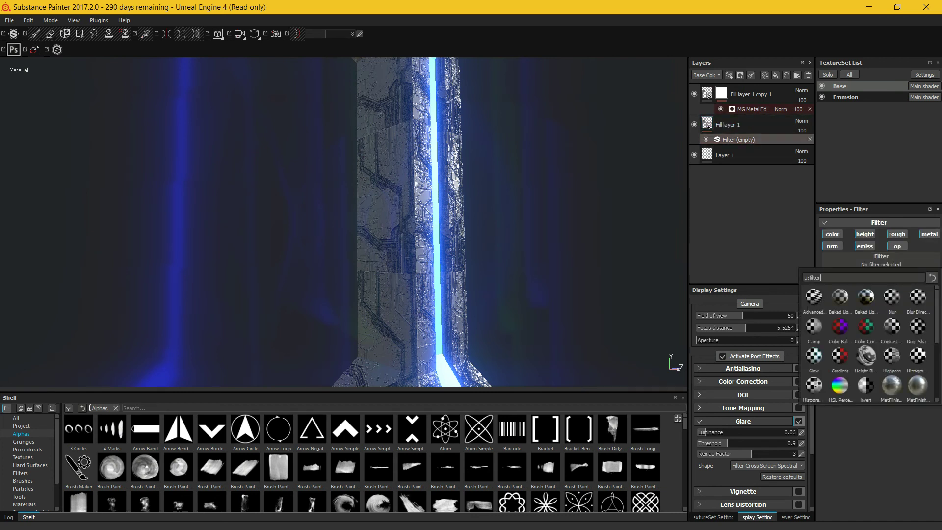
{"action": "scroll", "coordinate": [866, 343], "scroll_direction": "down", "scroll_amount": 3}
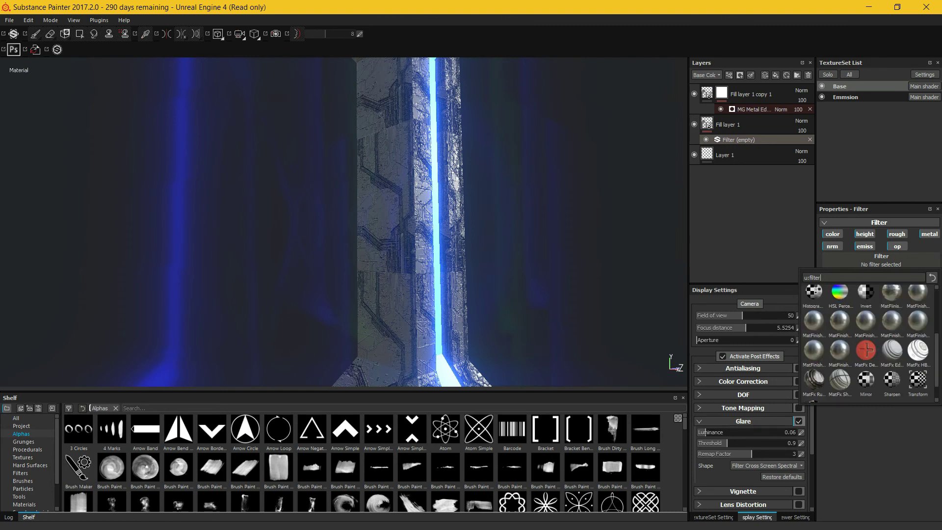
{"action": "mouse_move", "coordinate": [891, 293]}
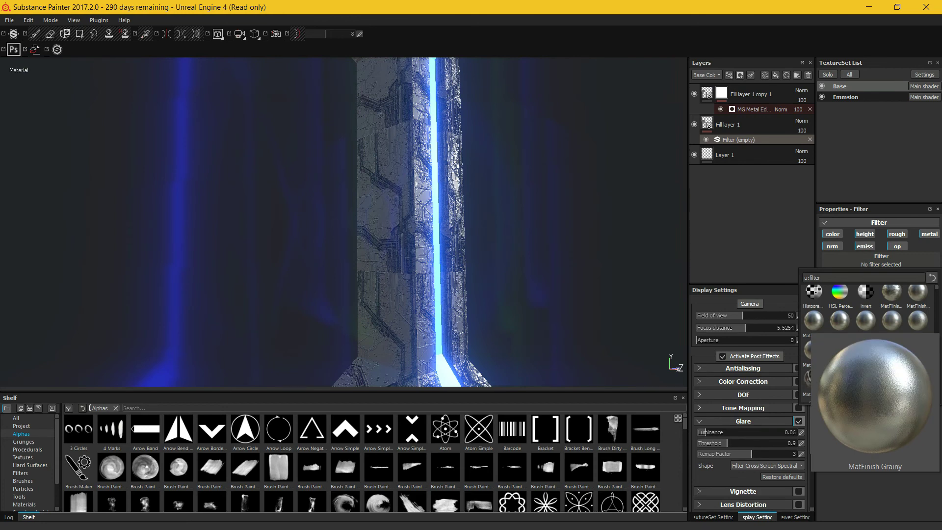
{"action": "left_click", "coordinate": [811, 324]}
{"action": "left_click_drag", "start_coordinate": [403, 220], "coordinate": [471, 216], "text": "alt"}
{"action": "scroll", "coordinate": [441, 220], "scroll_direction": "down", "scroll_amount": 3}
{"action": "scroll", "coordinate": [392, 265], "scroll_direction": "up", "scroll_amount": 6}
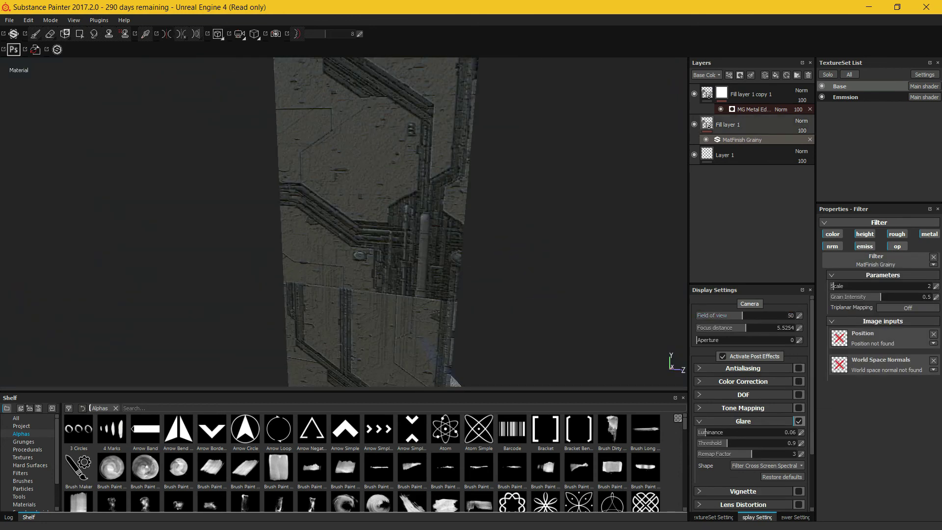
- Switch the MatFinish Grainy filter off and on again to compare its effect on the pillar
{"action": "left_click", "coordinate": [706, 139]}
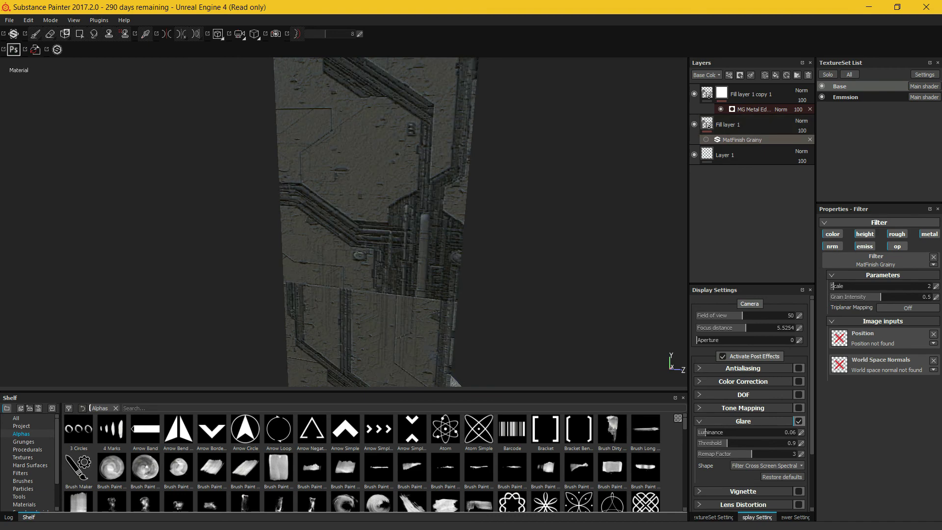
{"action": "left_click", "coordinate": [705, 140]}
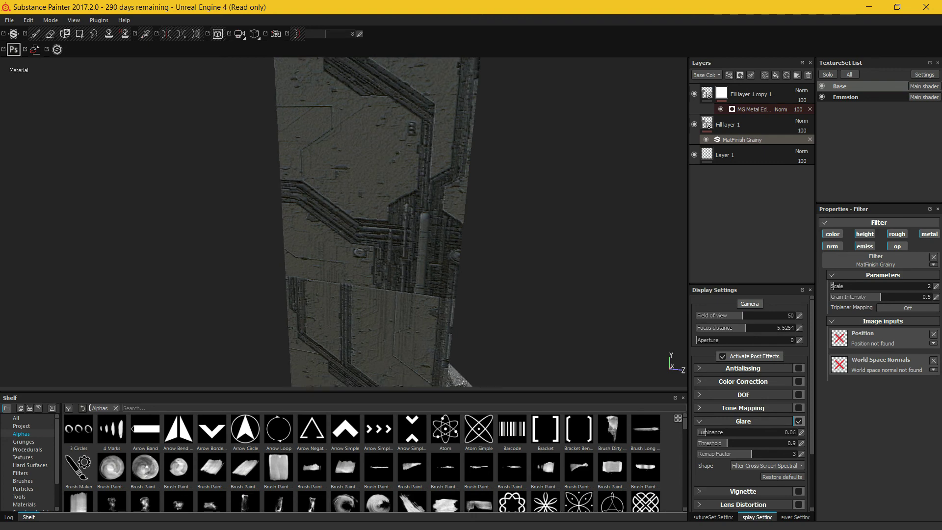
{"action": "left_click_drag", "start_coordinate": [539, 221], "coordinate": [393, 223], "text": "alt"}
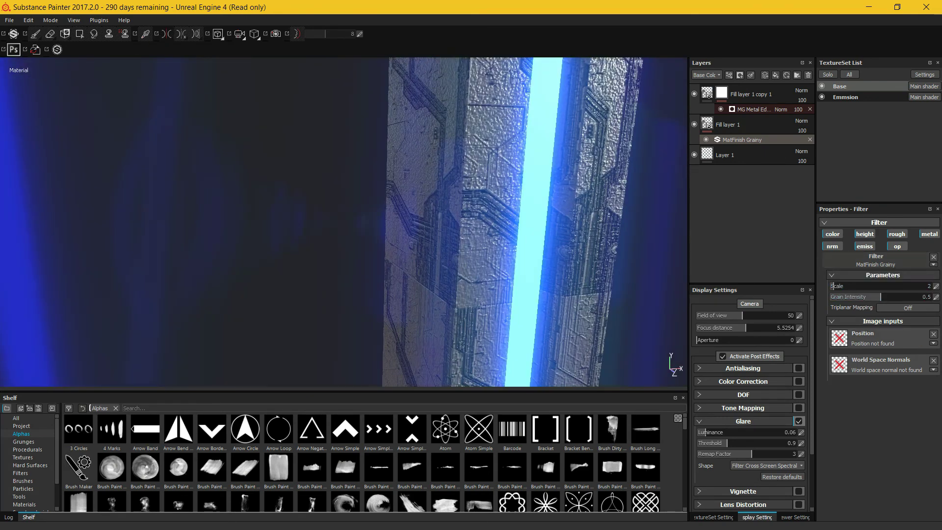
- Try MatFinish Raw as Fill layer 1's filter and check the finish on the pillar's sides
{"action": "left_click", "coordinate": [875, 261]}
{"action": "scroll", "coordinate": [866, 338], "scroll_direction": "down", "scroll_amount": 5}
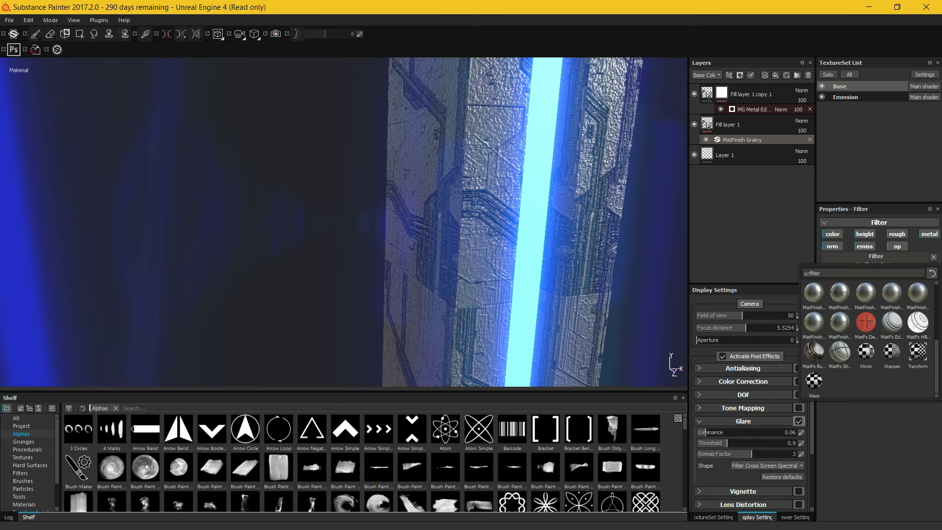
{"action": "mouse_move", "coordinate": [809, 320]}
{"action": "left_click", "coordinate": [839, 322]}
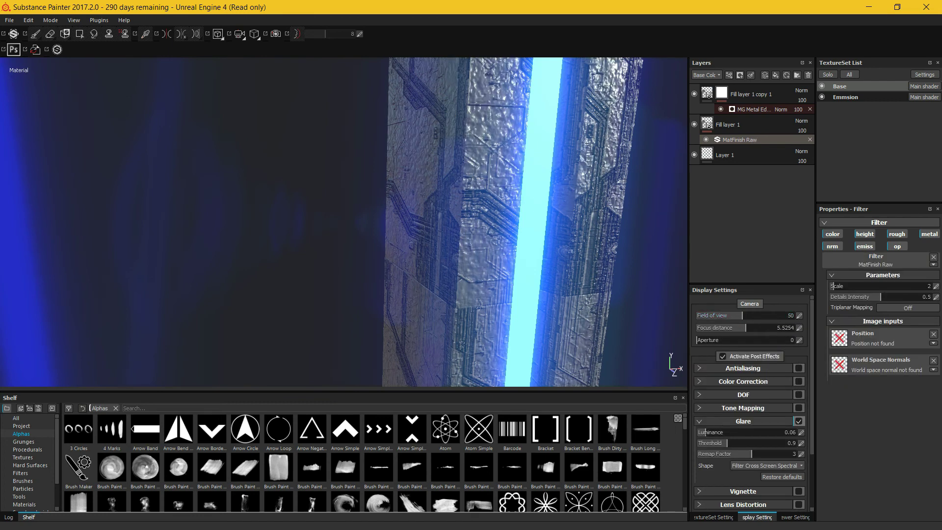
{"action": "left_click_drag", "start_coordinate": [417, 236], "coordinate": [530, 218], "text": "alt"}
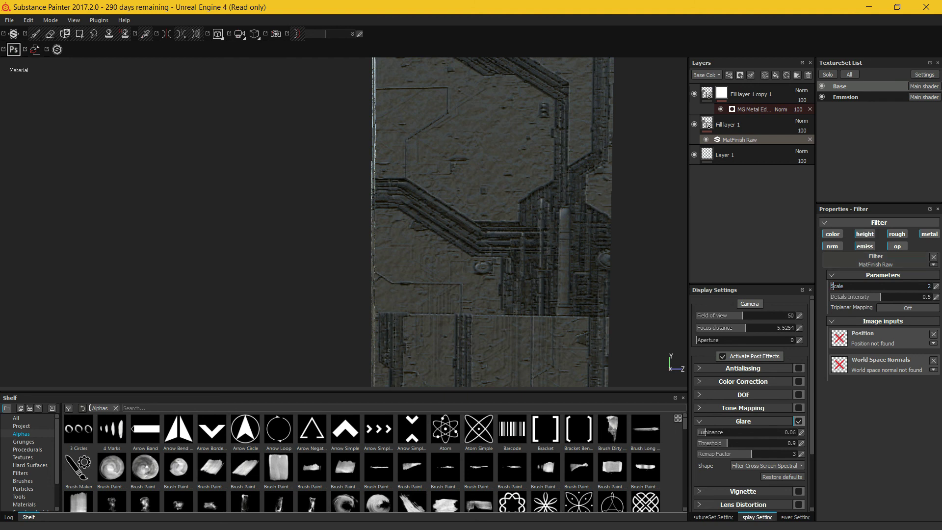
- Try the Sharpen and MatFx Rust Weathering (Metallic only) filters on Fill layer 1
{"action": "left_click", "coordinate": [875, 260]}
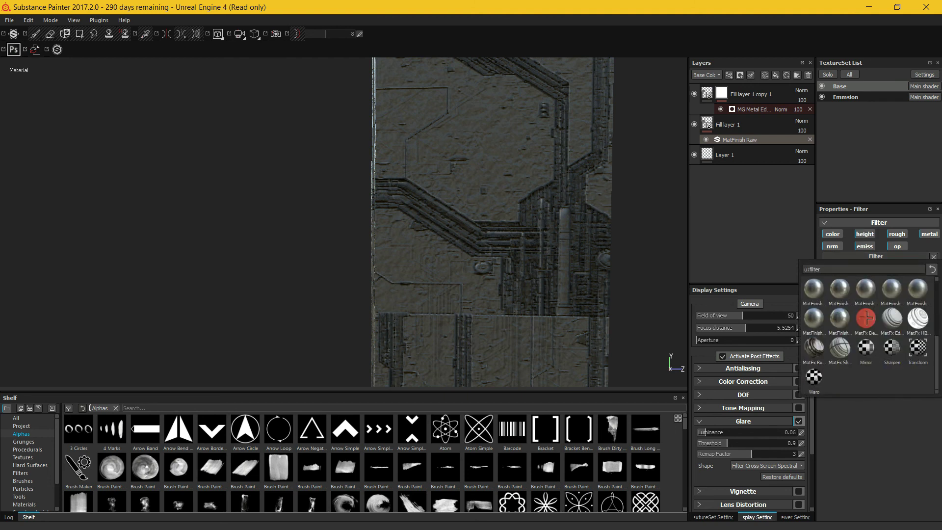
{"action": "left_click", "coordinate": [891, 347]}
{"action": "left_click", "coordinate": [876, 260]}
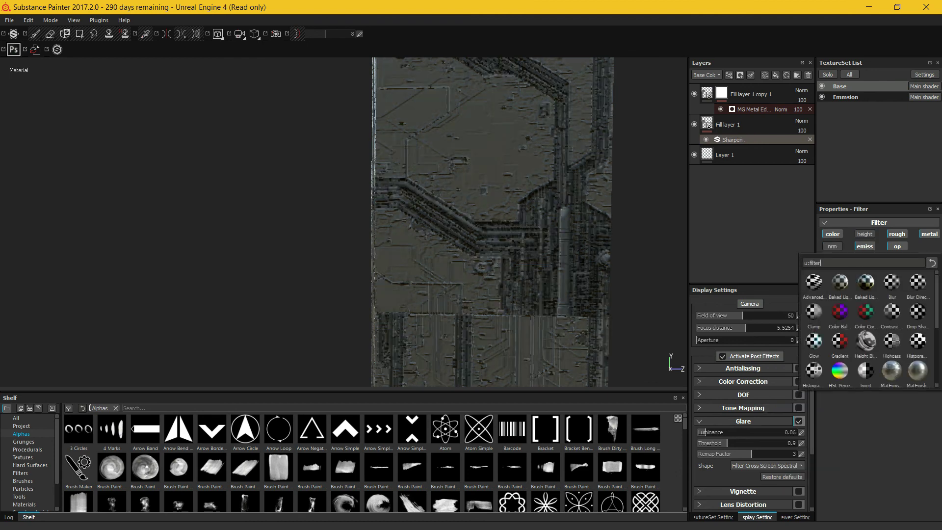
{"action": "scroll", "coordinate": [866, 329], "scroll_direction": "down", "scroll_amount": 4}
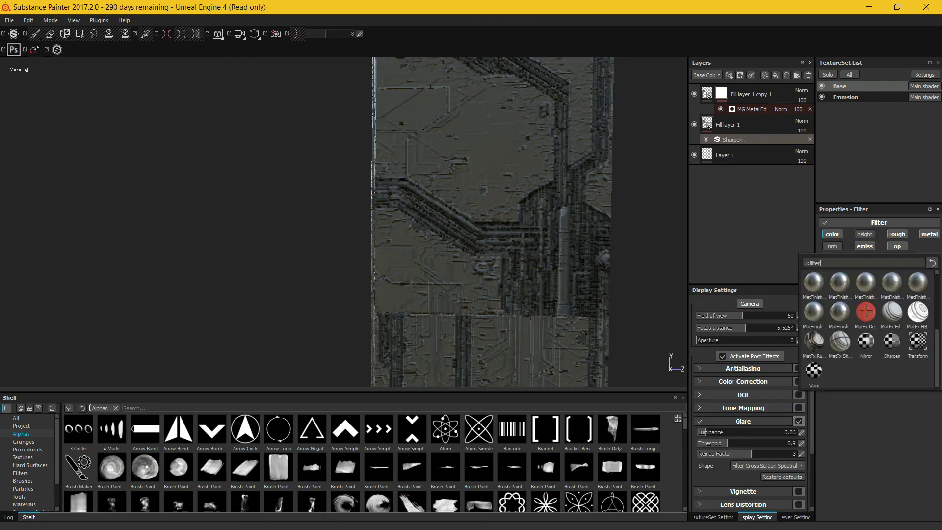
{"action": "left_click", "coordinate": [813, 341]}
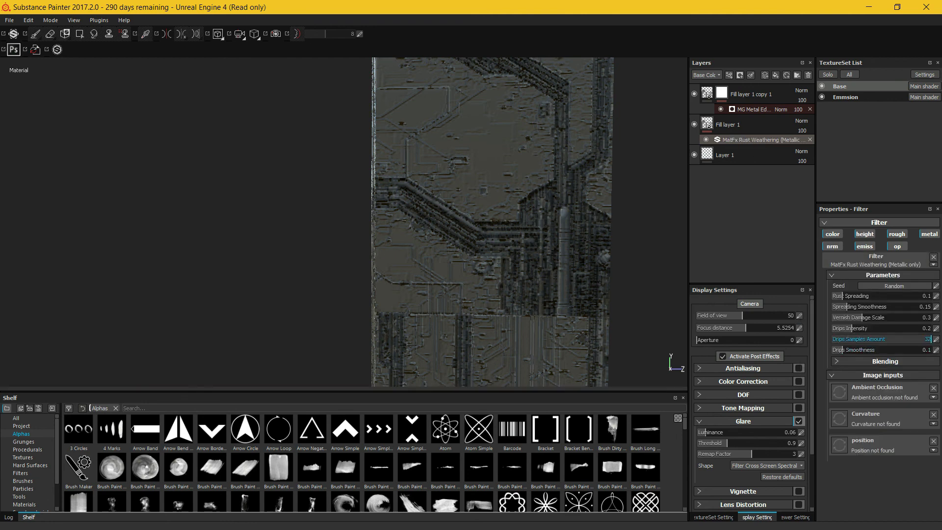
{"action": "left_click", "coordinate": [876, 260]}
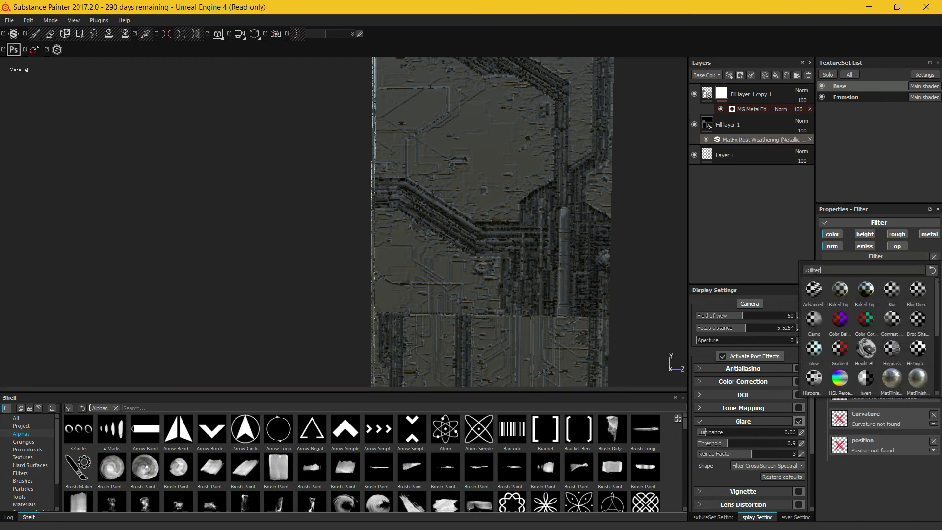
{"action": "scroll", "coordinate": [865, 329], "scroll_direction": "down", "scroll_amount": 4}
{"action": "mouse_move", "coordinate": [814, 349]}
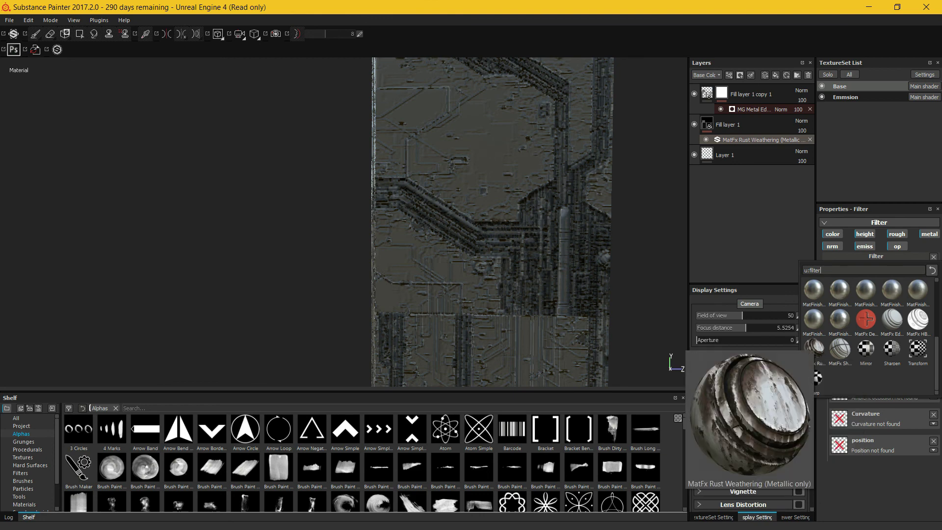
{"action": "left_click", "coordinate": [814, 349]}
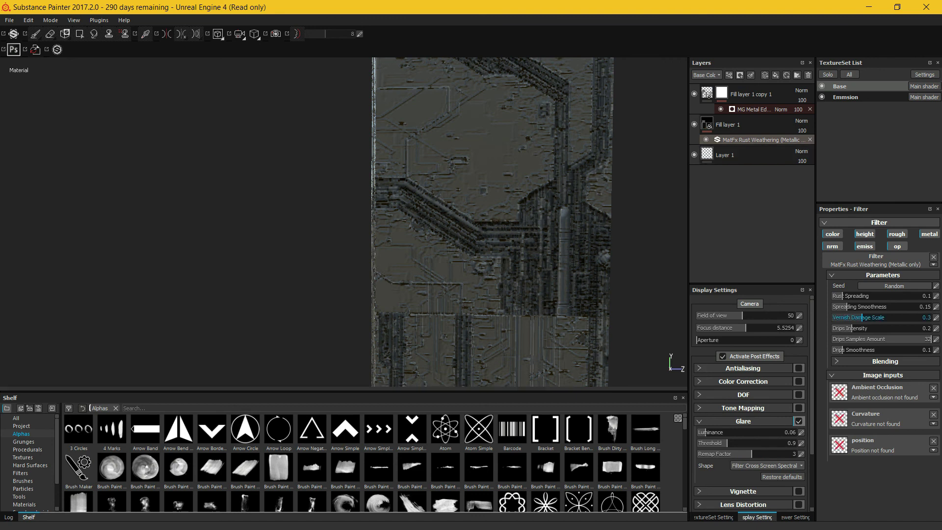
- Replace Fill layer 1's filter with MatFinish Hammered
{"action": "left_click", "coordinate": [876, 264]}
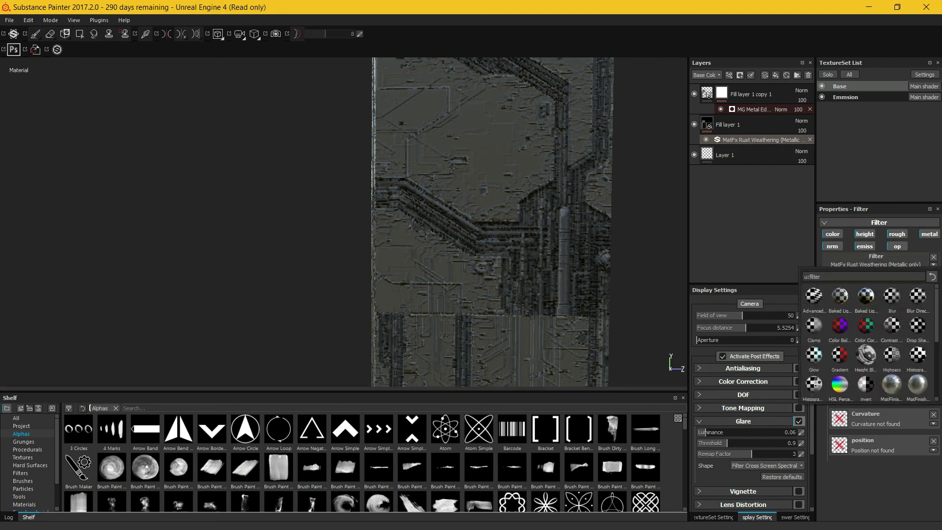
{"action": "scroll", "coordinate": [865, 339], "scroll_direction": "down", "scroll_amount": 3}
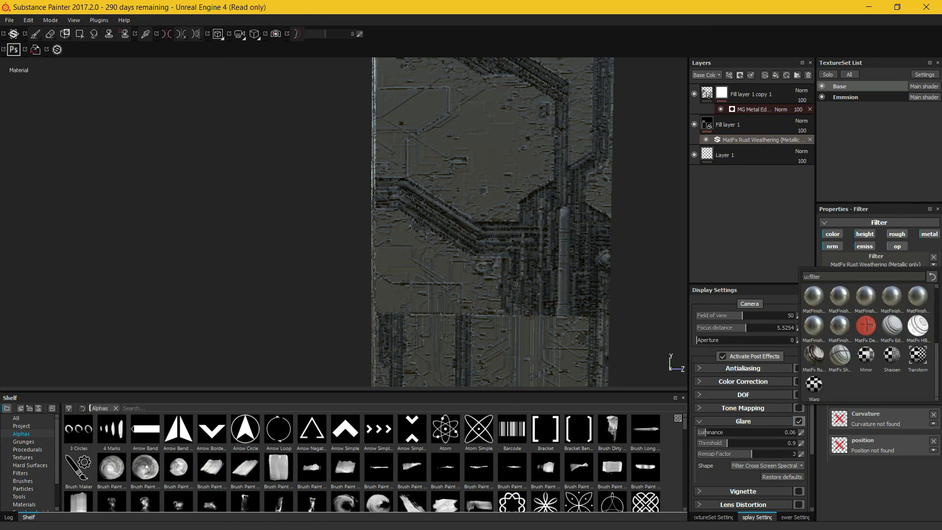
{"action": "mouse_move", "coordinate": [818, 301]}
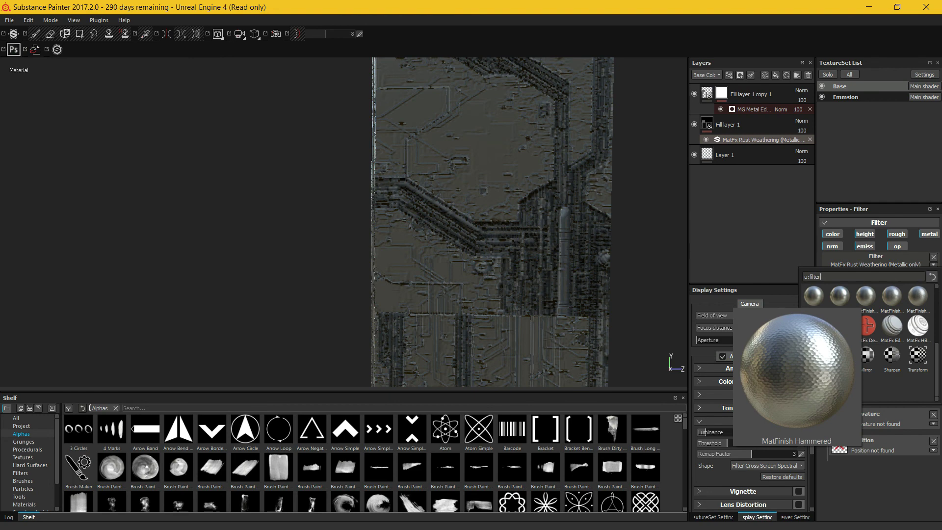
{"action": "left_click", "coordinate": [839, 296]}
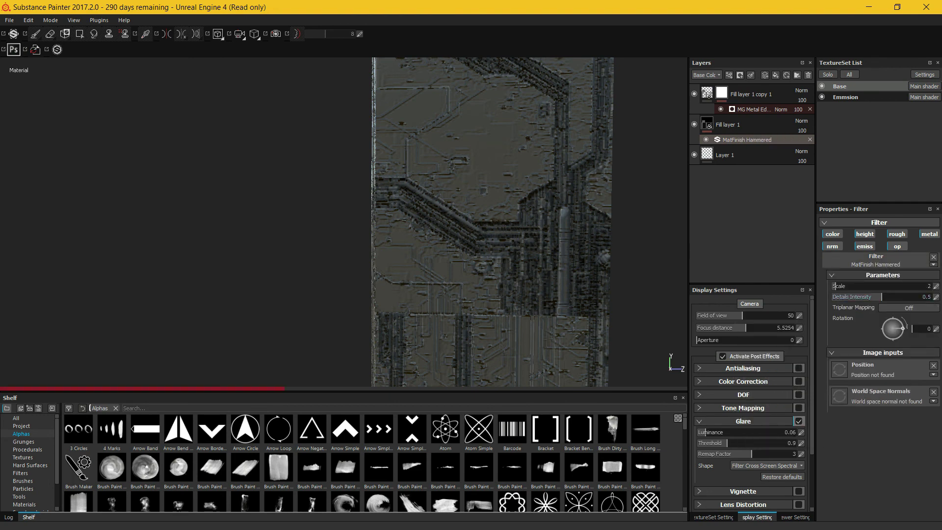
- Examine the hammered finish and the glowing strip over the whole pillar, close up and from a distance
{"action": "left_click_drag", "start_coordinate": [393, 220], "coordinate": [368, 169], "text": "alt"}
{"action": "scroll", "coordinate": [367, 221], "scroll_direction": "up", "scroll_amount": 8}
{"action": "scroll", "coordinate": [368, 221], "scroll_direction": "down", "scroll_amount": 6}
{"action": "left_click_drag", "start_coordinate": [368, 221], "coordinate": [505, 238], "text": "alt"}
{"action": "scroll", "coordinate": [368, 220], "scroll_direction": "down", "scroll_amount": 6}
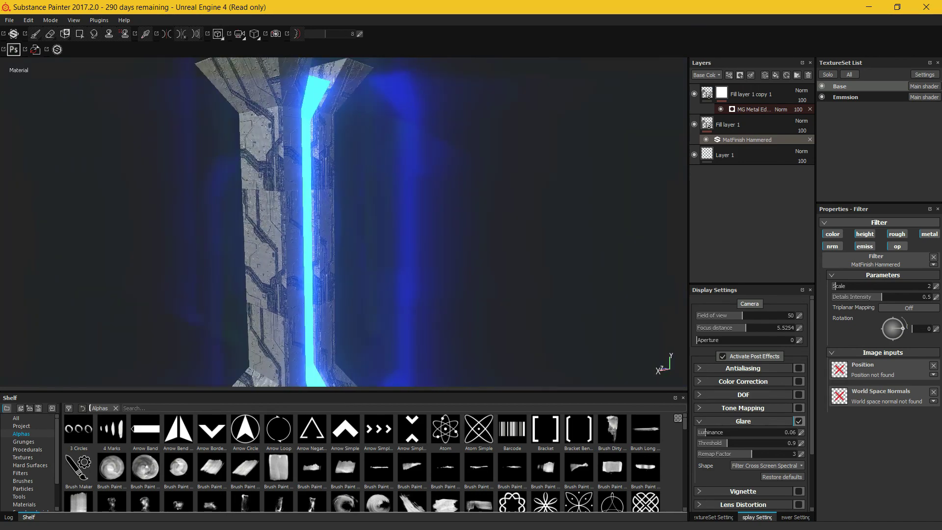
{"action": "left_click_drag", "start_coordinate": [368, 221], "coordinate": [339, 189], "text": "alt"}
{"action": "left_click_drag", "start_coordinate": [309, 220], "coordinate": [290, 252], "text": "alt"}
{"action": "middle_click_drag", "start_coordinate": [290, 253], "coordinate": [473, 243], "text": "alt"}
{"action": "left_click_drag", "start_coordinate": [235, 218], "coordinate": [215, 218], "text": "alt"}
- Review the texture export settings for the Base and Emmsion texture sets and close them without exporting
{"action": "left_click", "coordinate": [9, 20]}
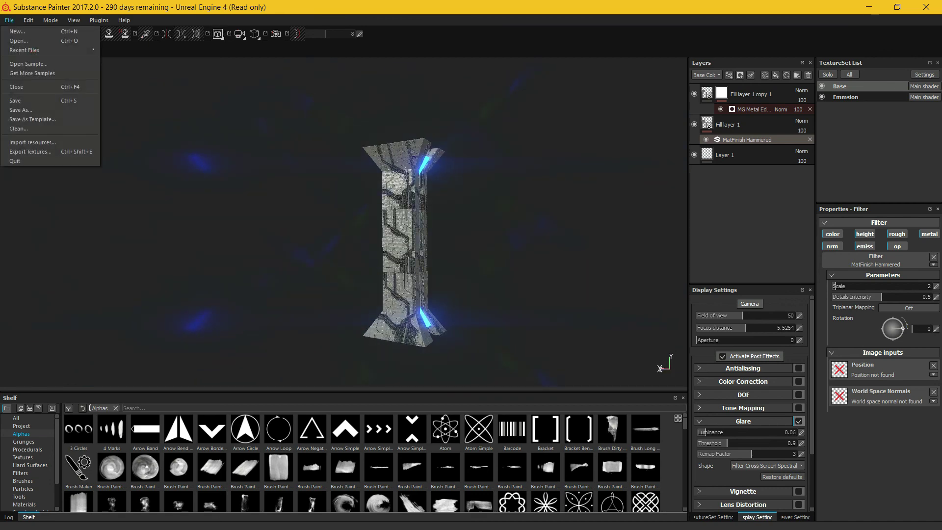
{"action": "left_click", "coordinate": [29, 151]}
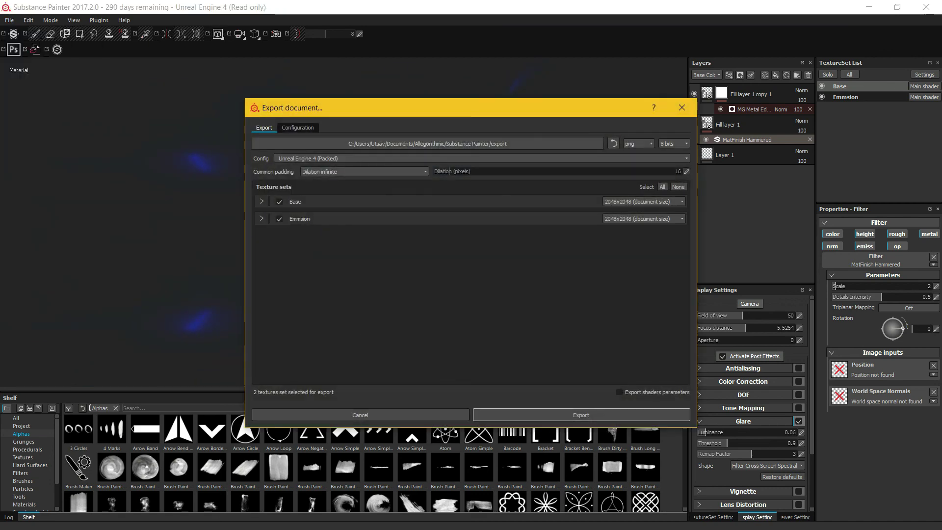
{"action": "key", "text": "Escape"}
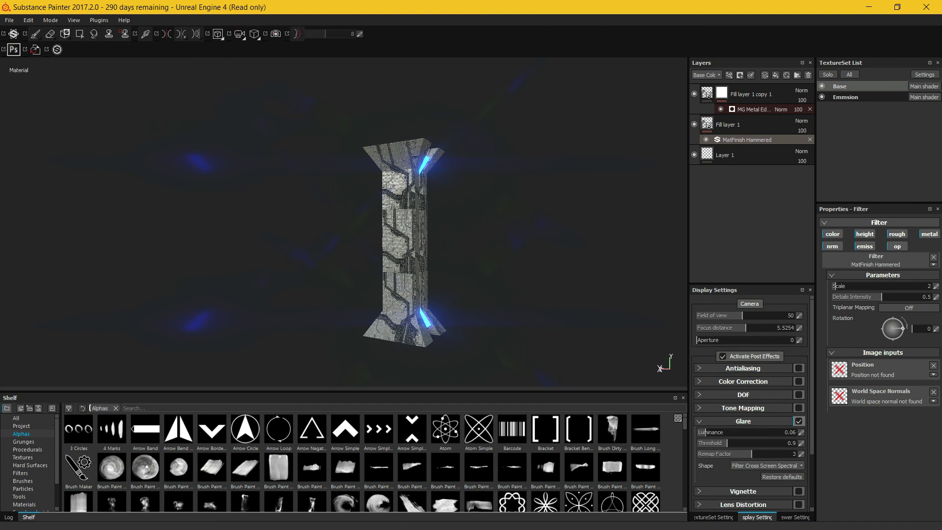
{"action": "left_click_drag", "start_coordinate": [471, 236], "coordinate": [466, 279], "text": "alt"}
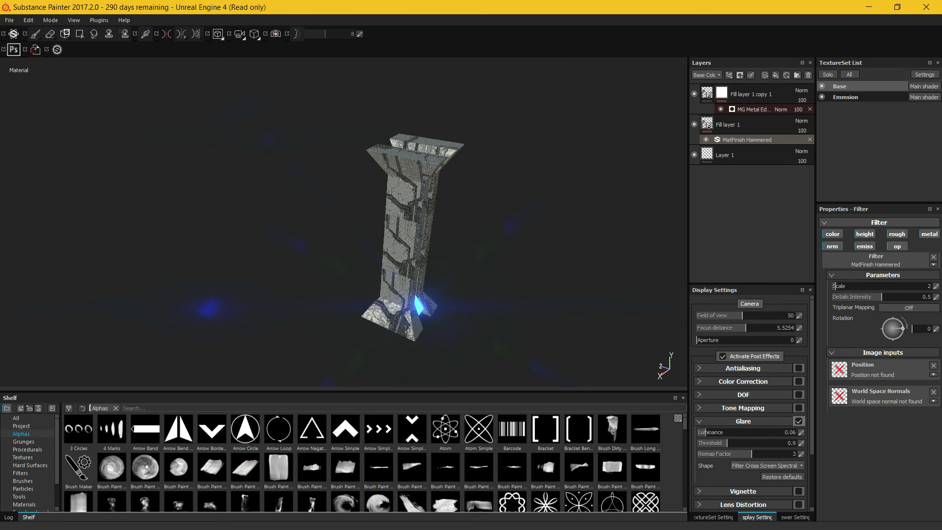